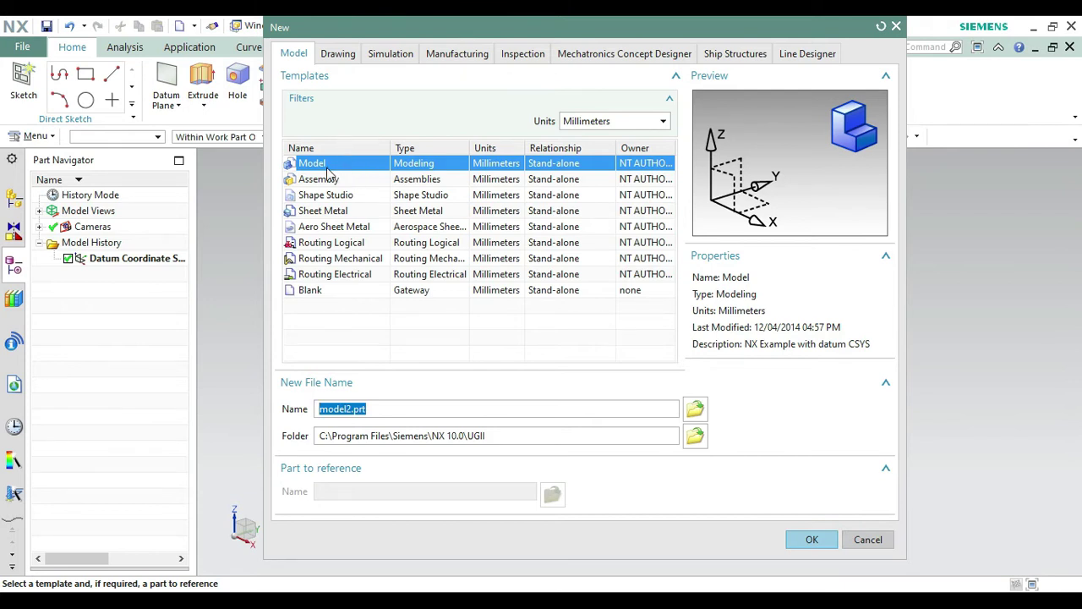
Create a new millimetre Model part named model2.prt and start a sketch on the XZ plane.
left_click(814, 541)
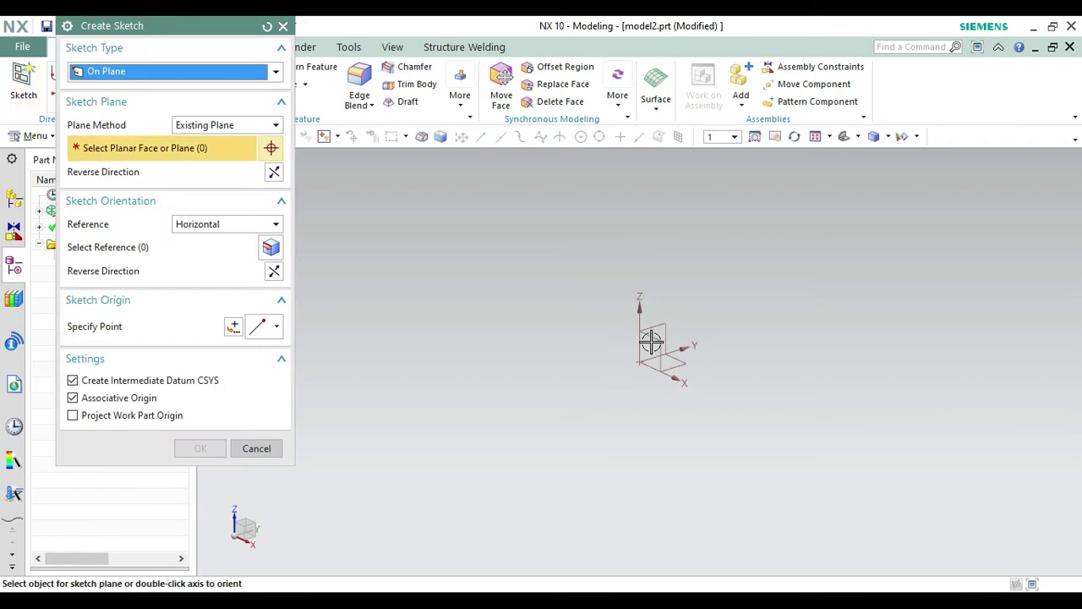
left_click(655, 338)
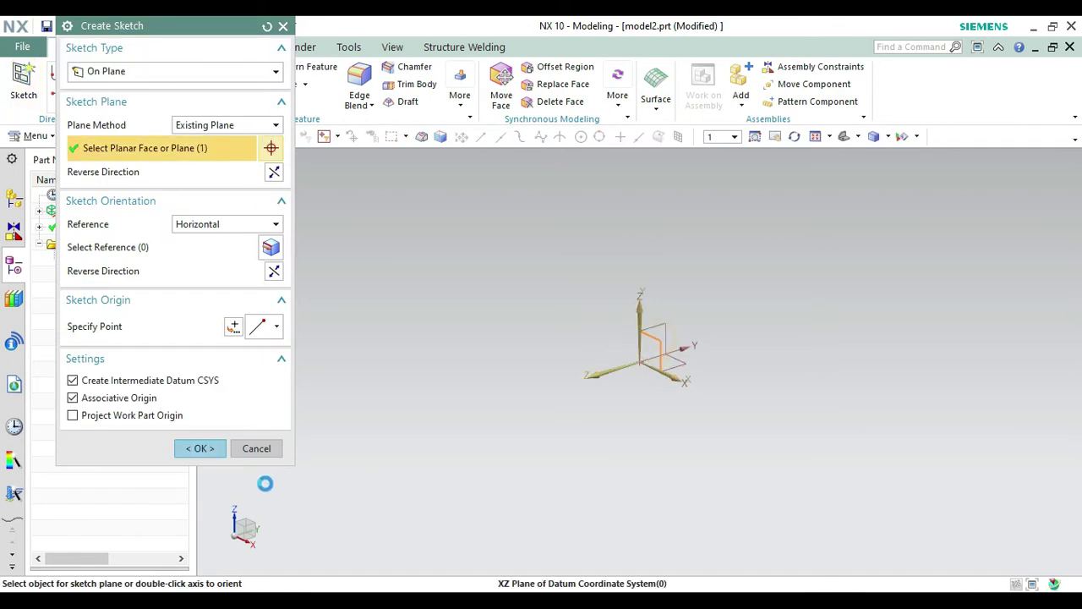
left_click(210, 454)
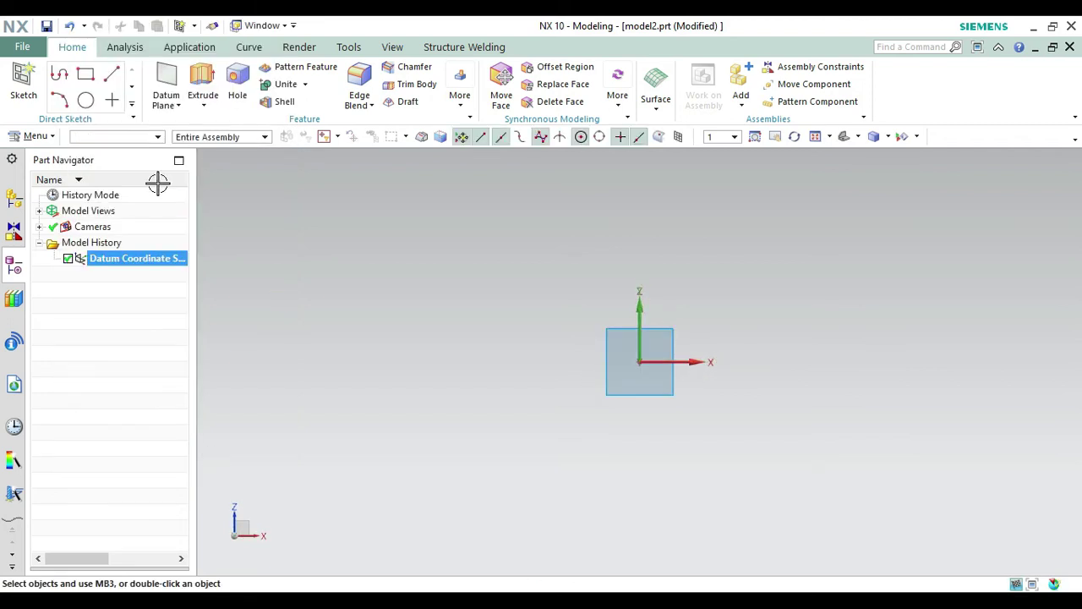
Draw connected lines from the origin: 15 mm left, 3 mm up, 2 mm right, 2 mm up, then diagonally back to the 3 mm line's upper end.
left_click(93, 74)
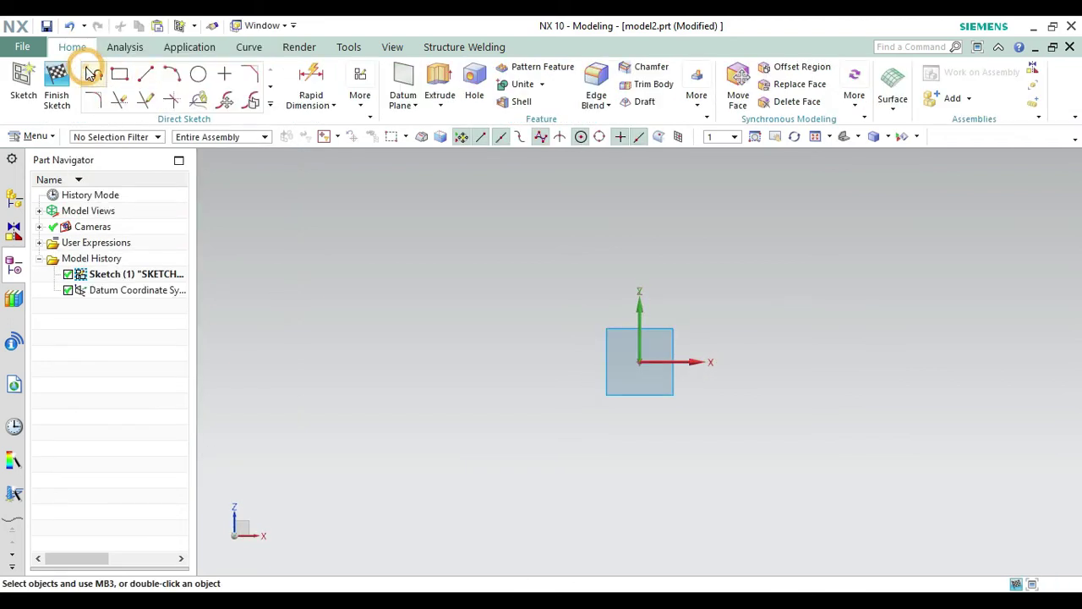
left_click(639, 362)
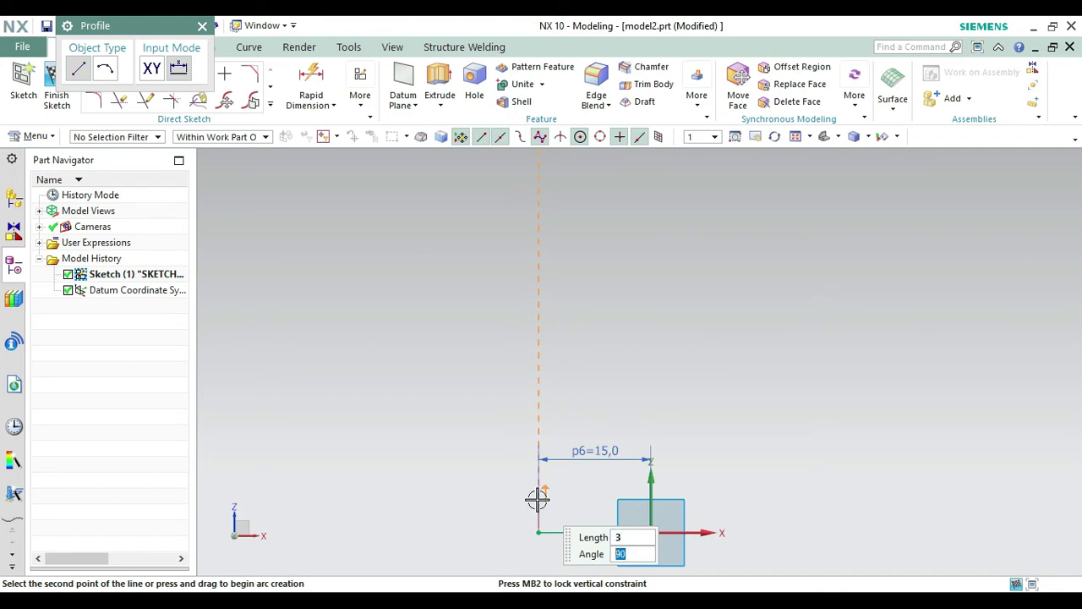
key("Return")
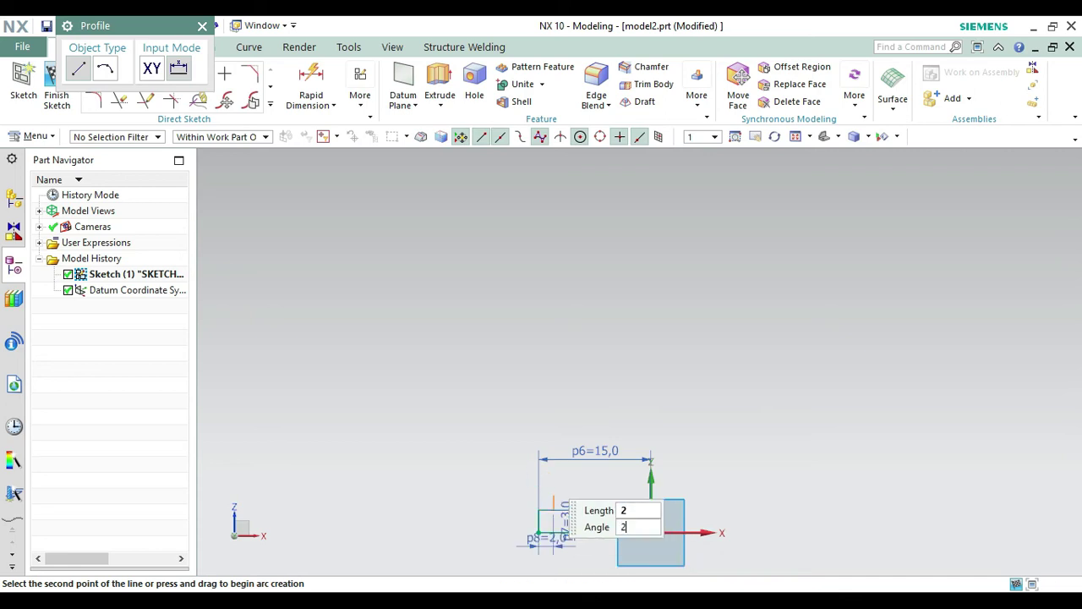
key("Return")
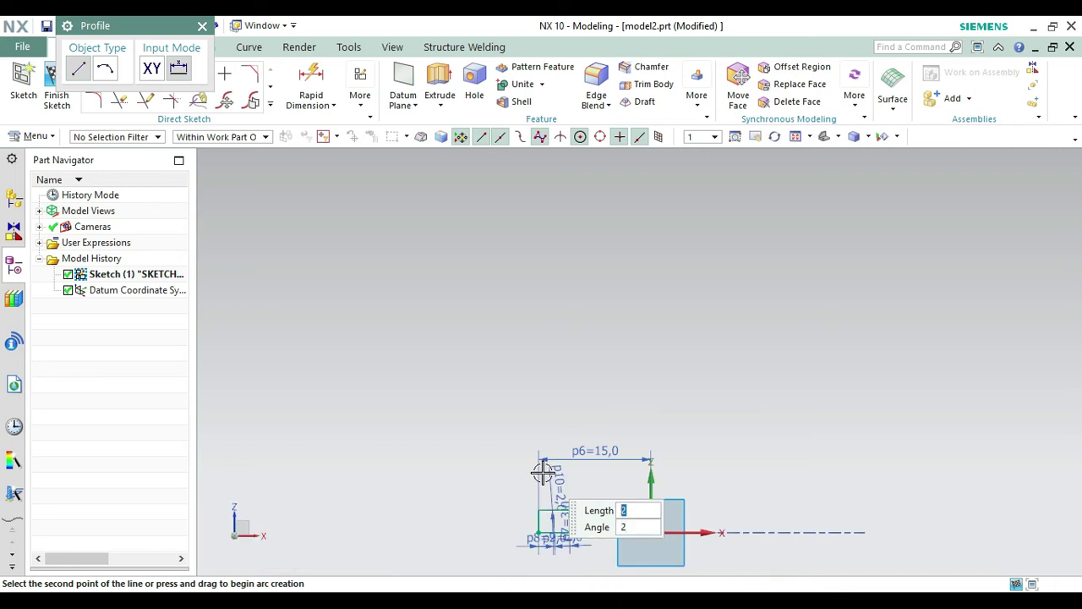
key("ctrl+z")
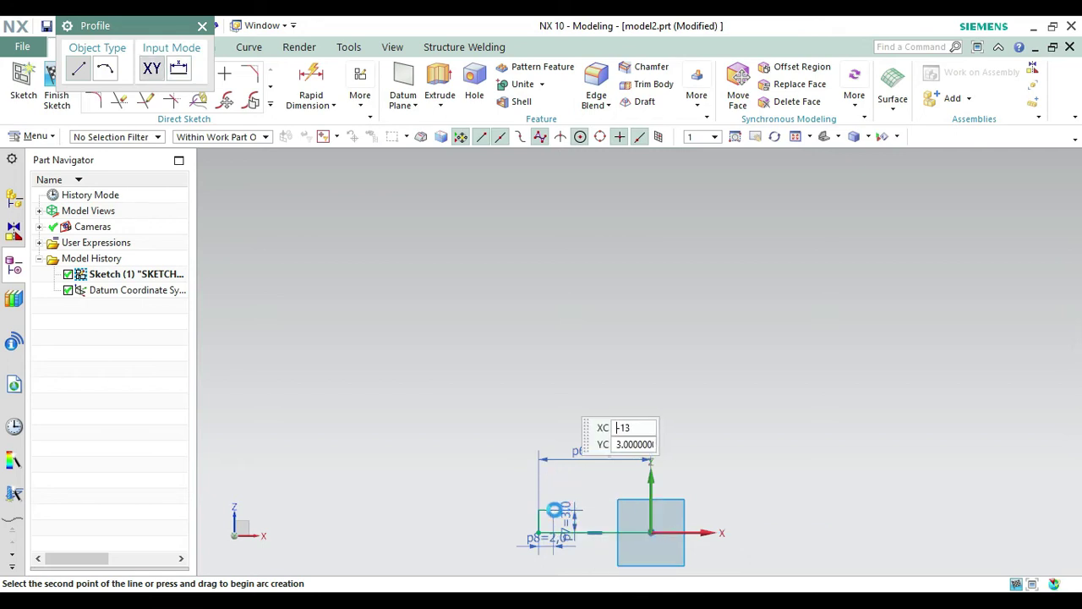
left_click(553, 509)
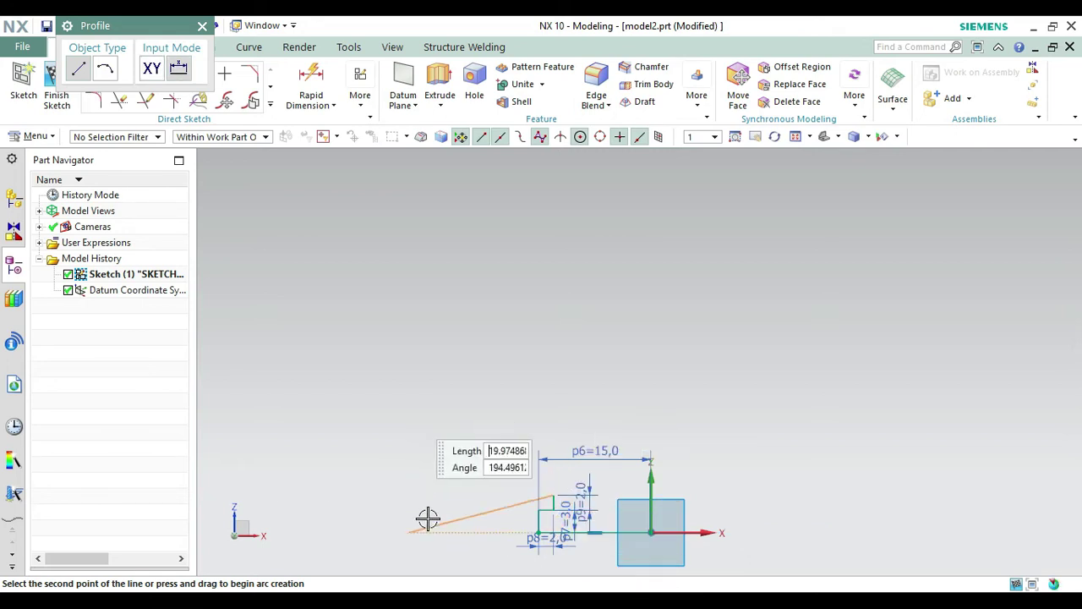
scroll(509, 490, "up", 3)
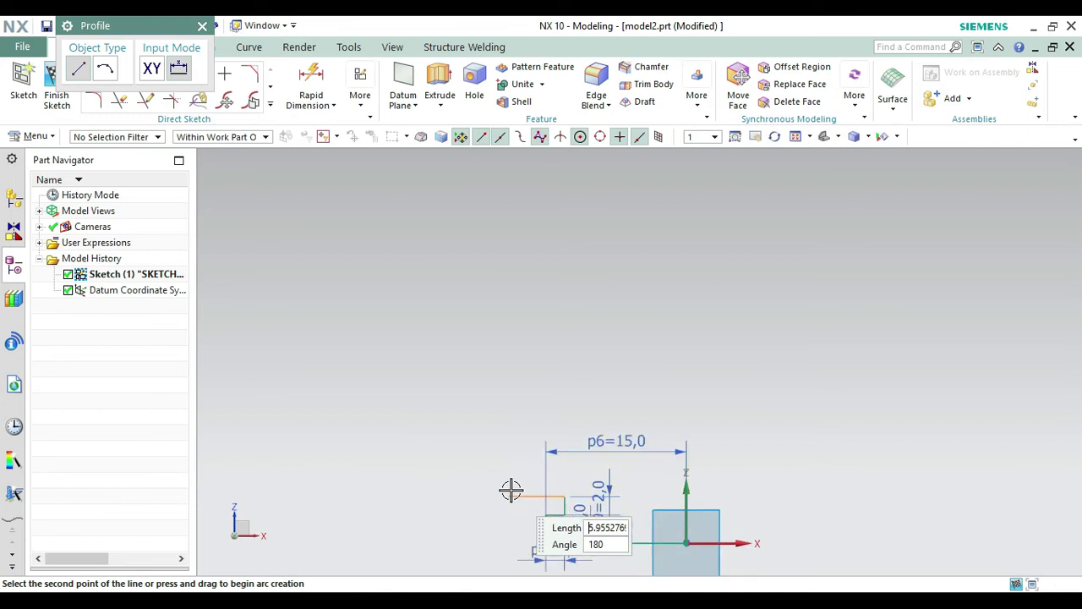
left_click(557, 506)
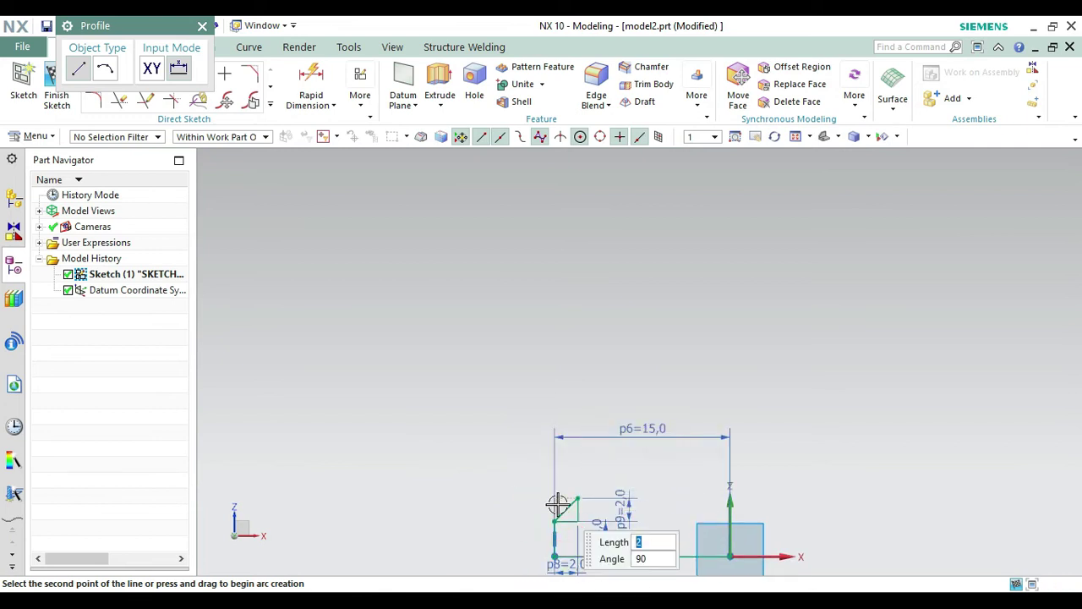
left_click(202, 28)
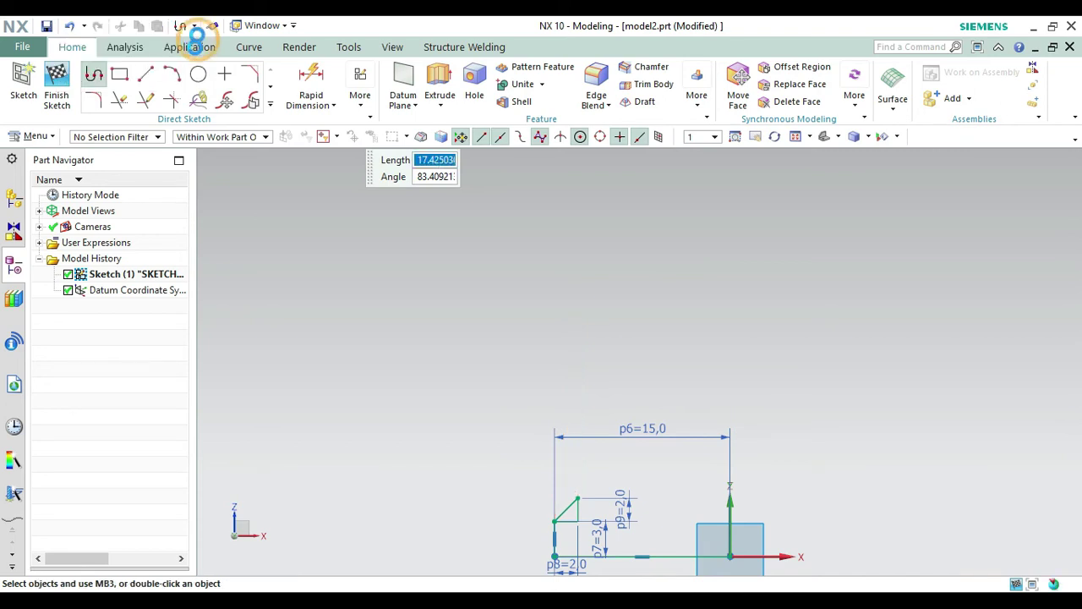
Trim away the 2 mm horizontal and 2 mm vertical lines with Quick Trim, leaving the diagonal.
left_click(121, 100)
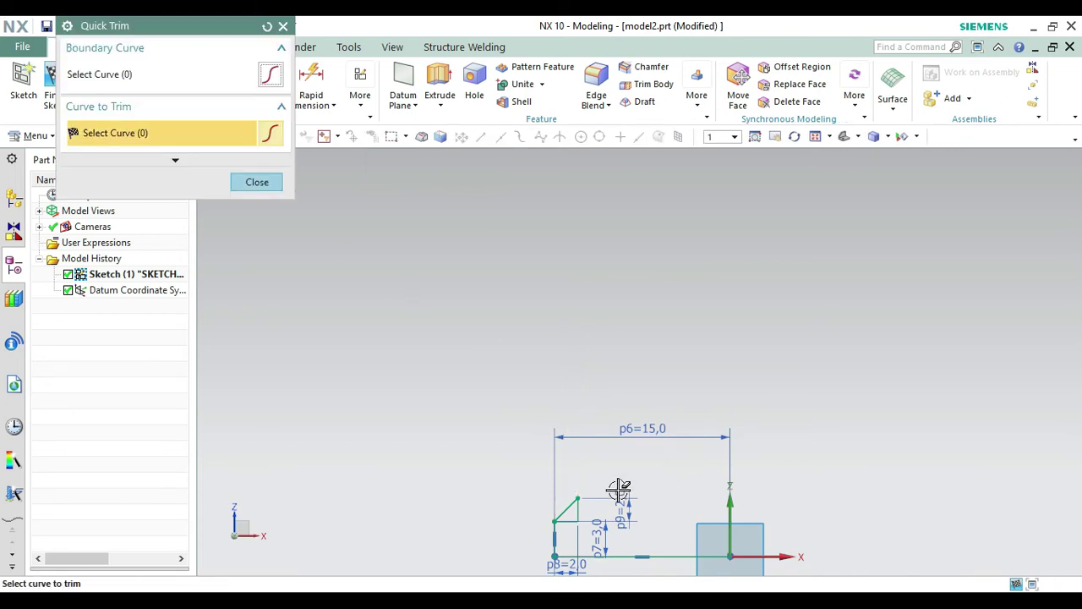
left_click(578, 518)
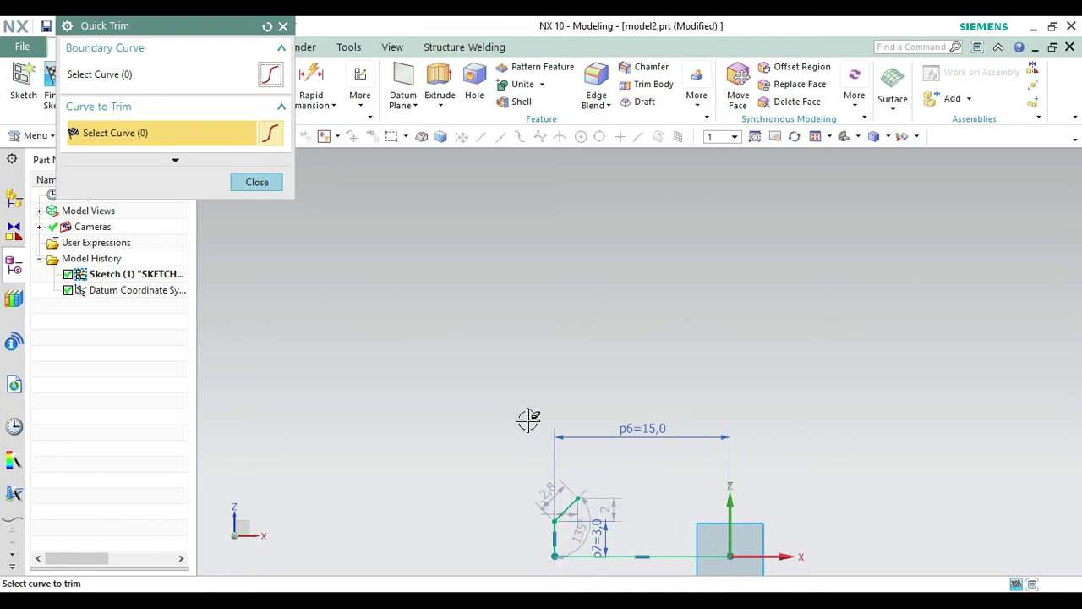
left_click(284, 26)
Draw a three-point arc of 6 mm radius upward from the diagonal line's upper end, bulging to the left.
left_click(172, 76)
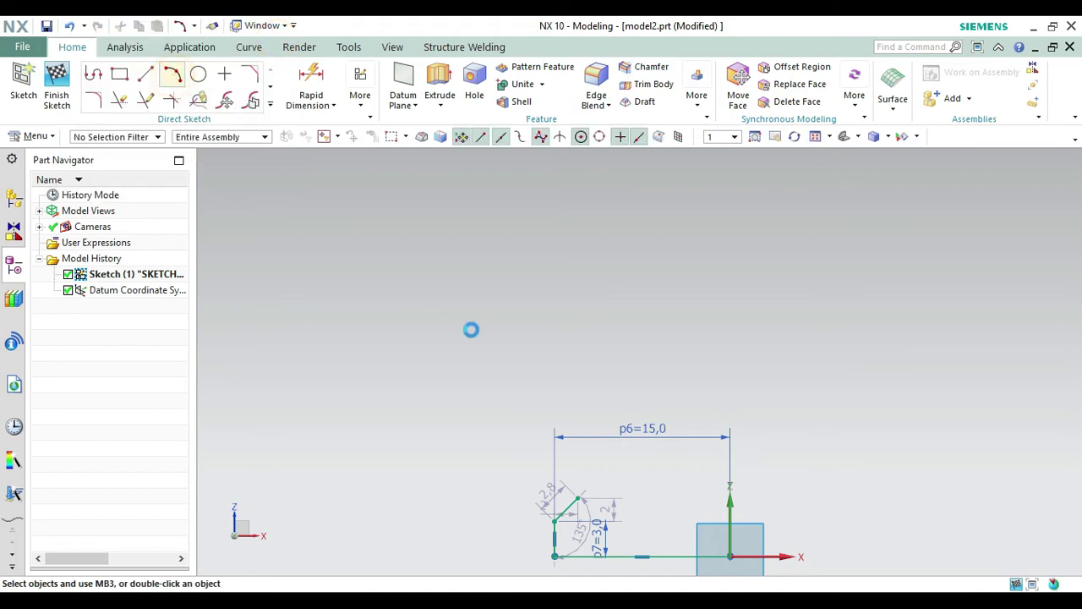
left_click(579, 502)
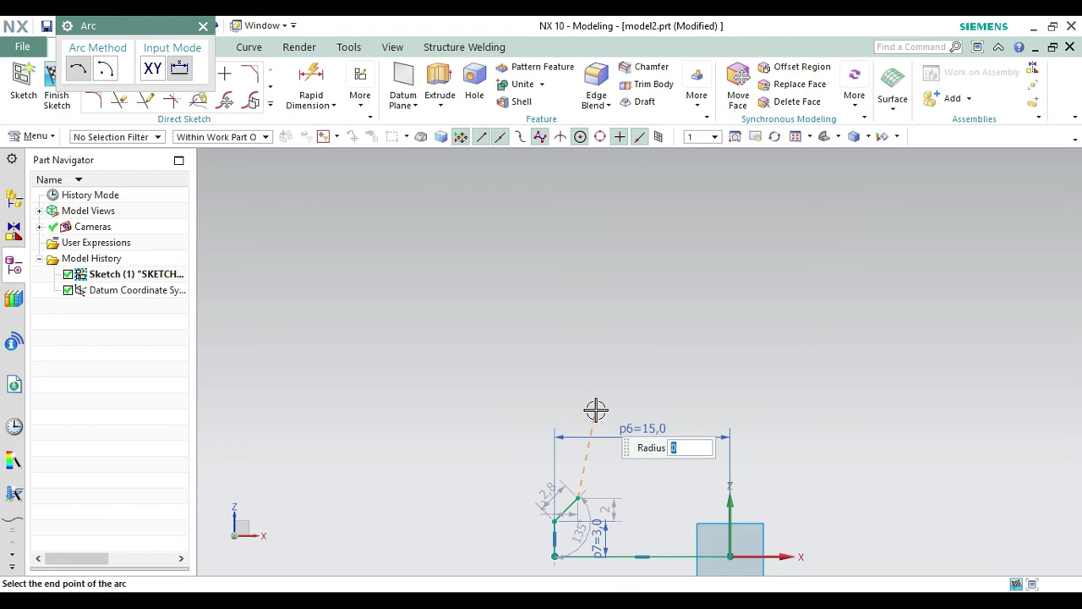
left_click(594, 409)
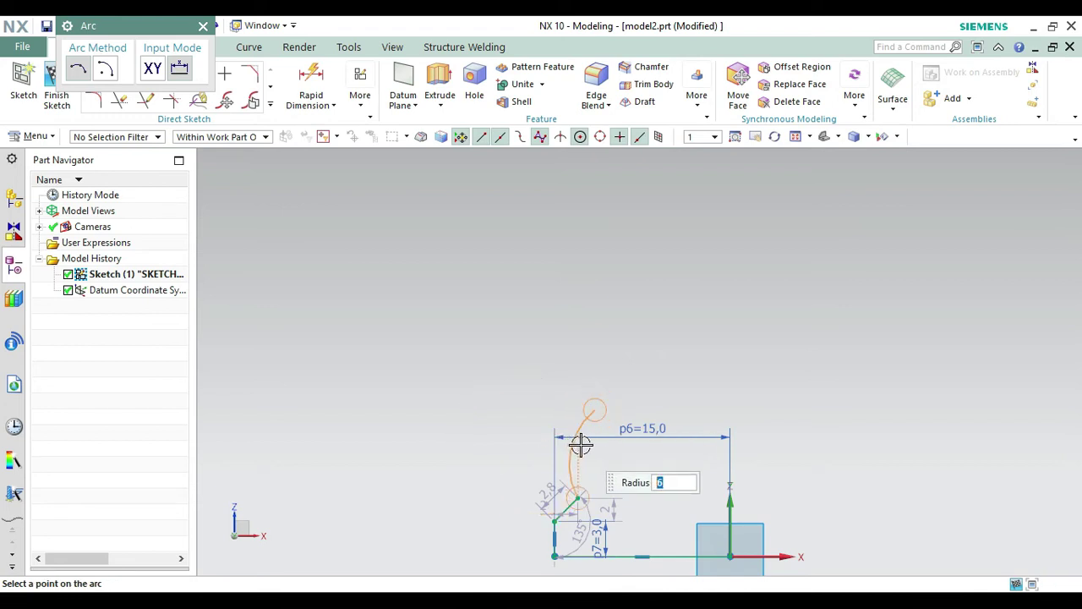
left_click(581, 445)
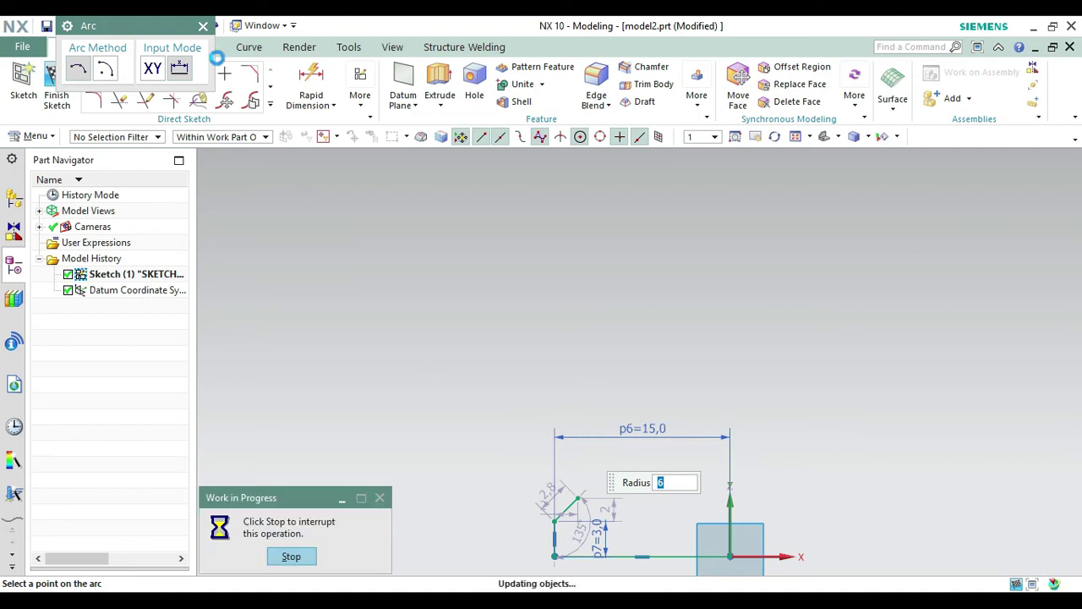
left_click(203, 27)
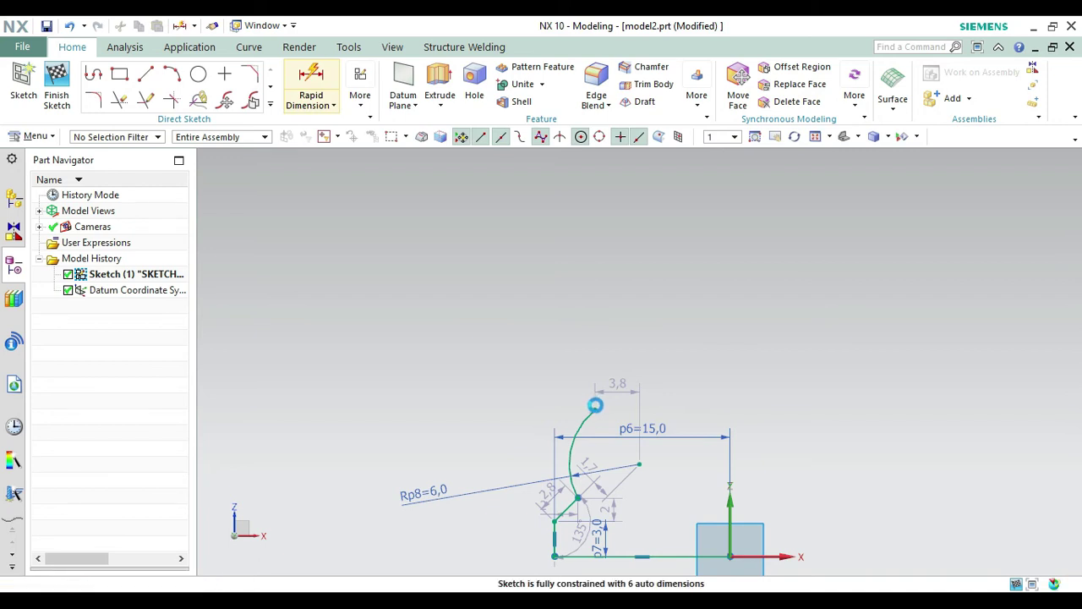
key("d")
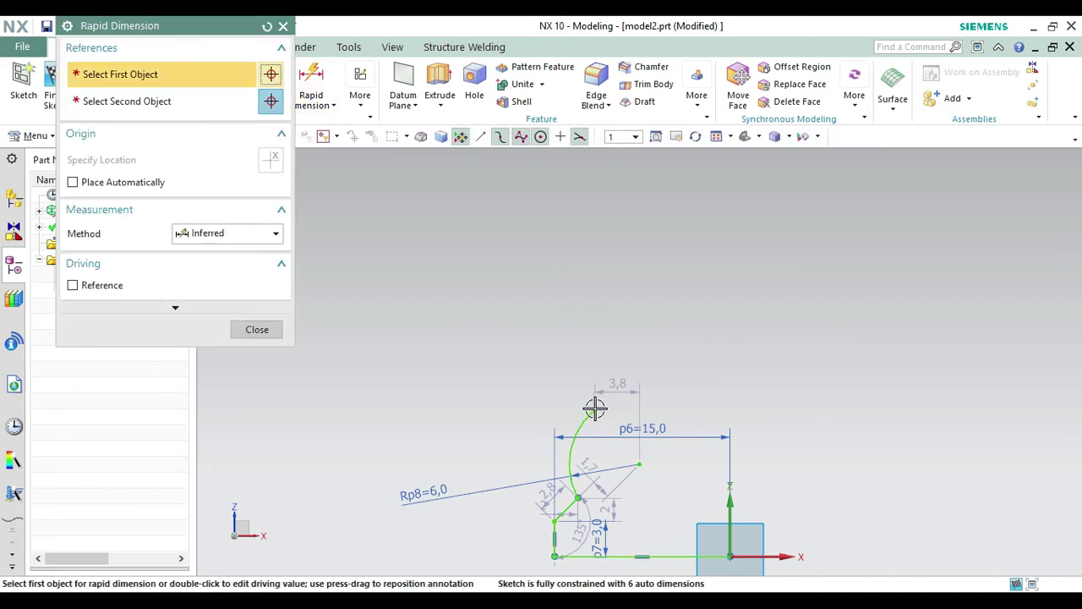
left_click(594, 409)
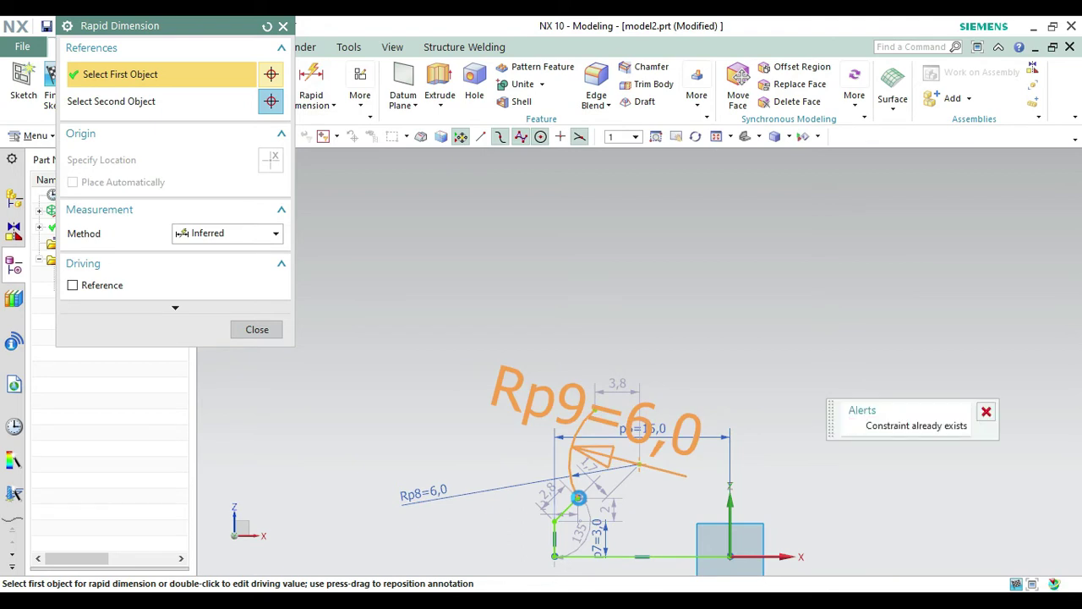
left_click(580, 497)
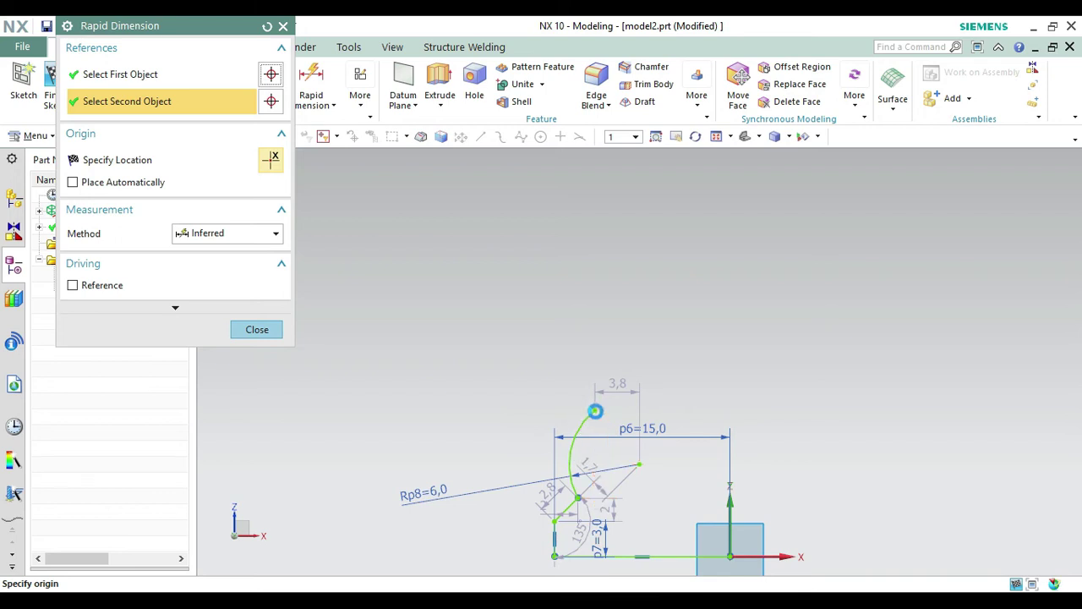
key("Escape")
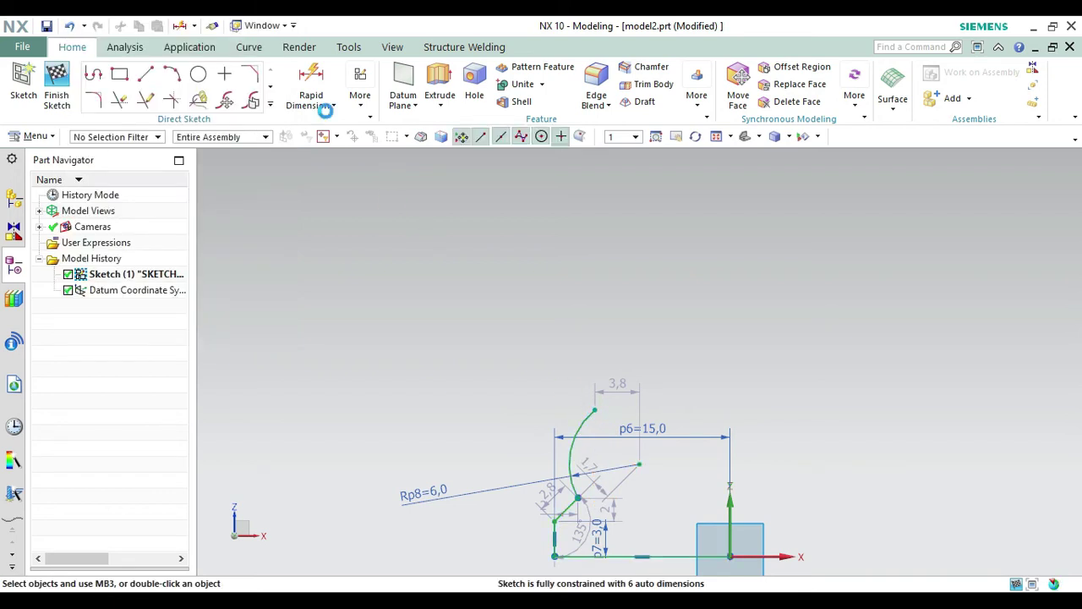
Add a vertical dimension between the arc's two endpoints and set it to 8.97 mm.
left_click(311, 83)
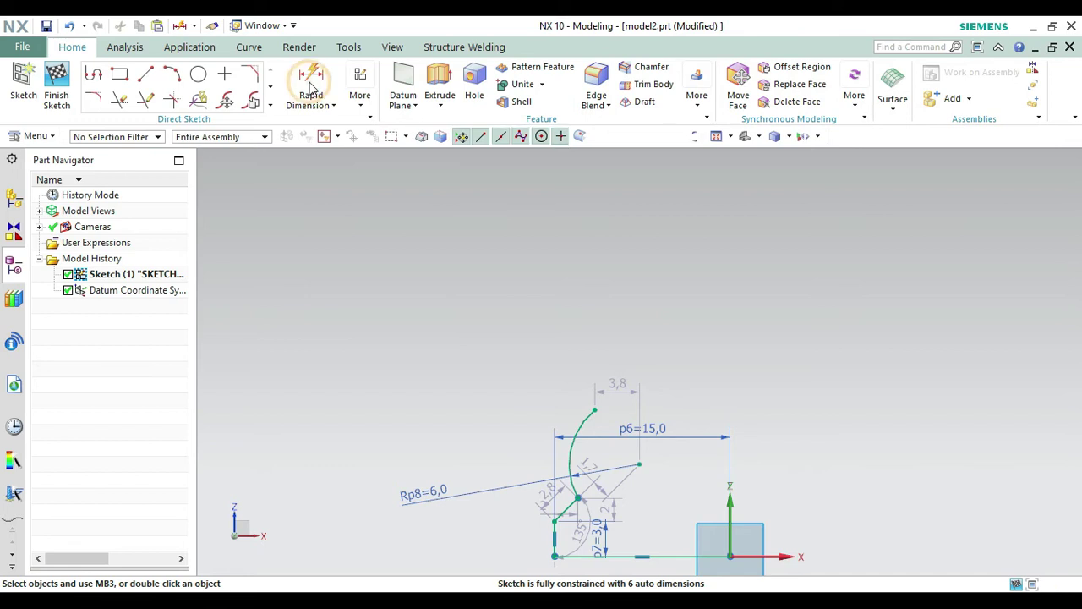
left_click(595, 410)
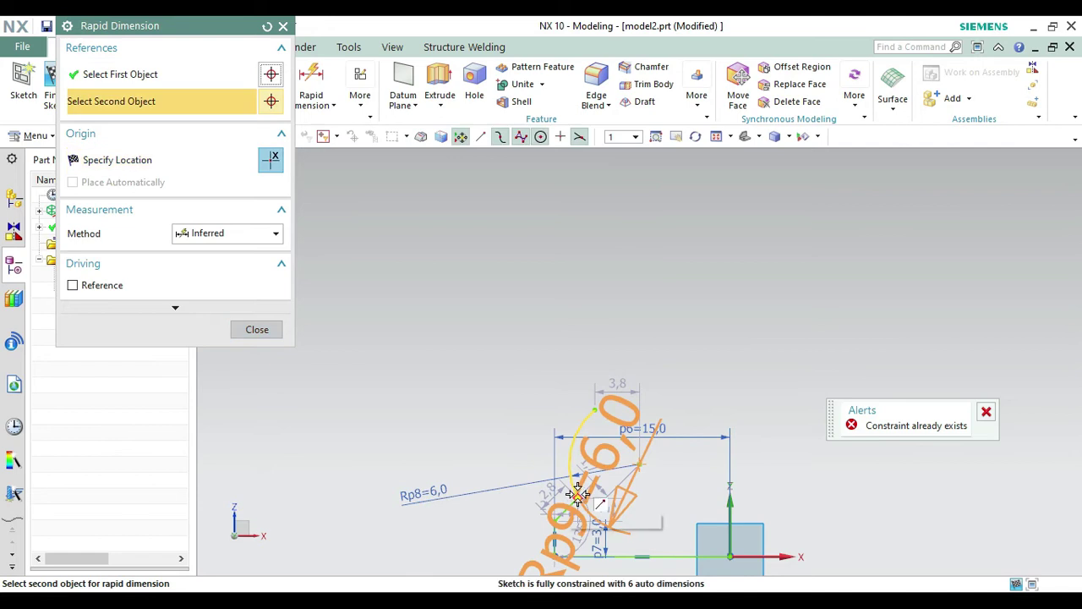
left_click(577, 497)
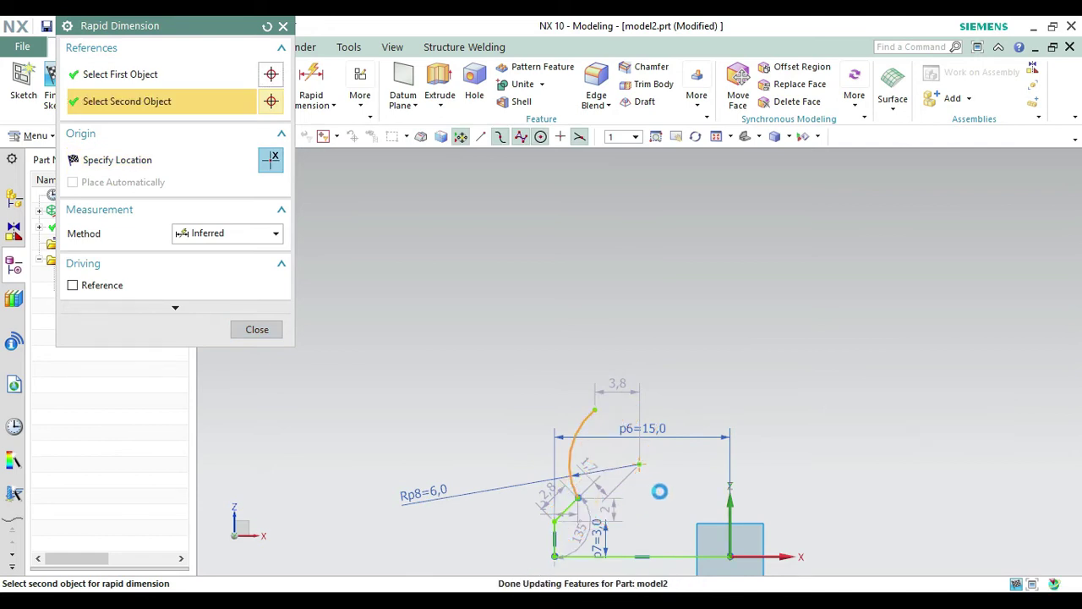
left_click(758, 444)
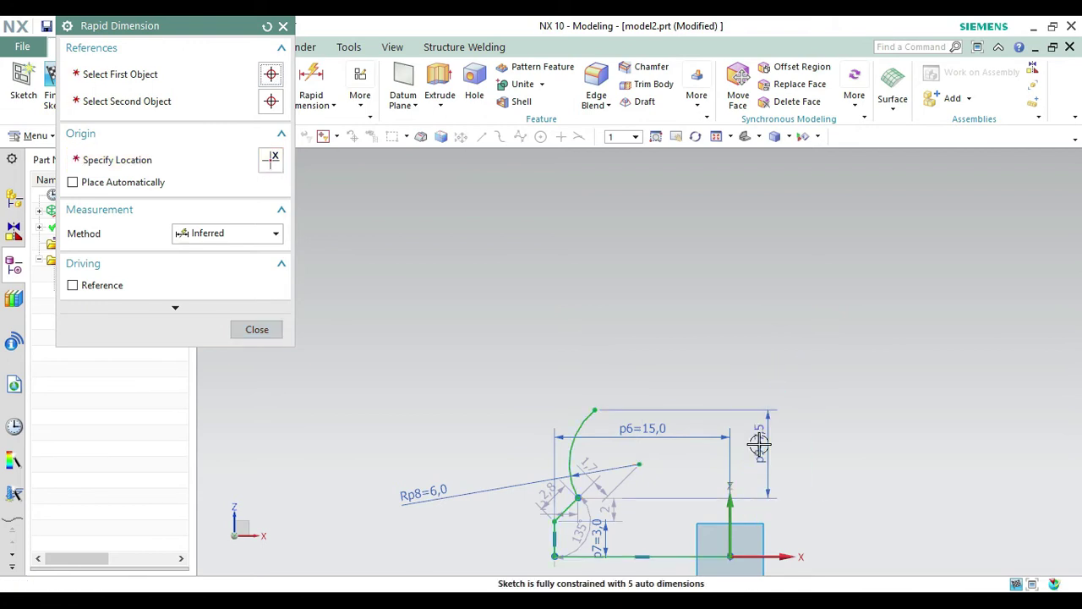
double_click(758, 442)
type("8,")
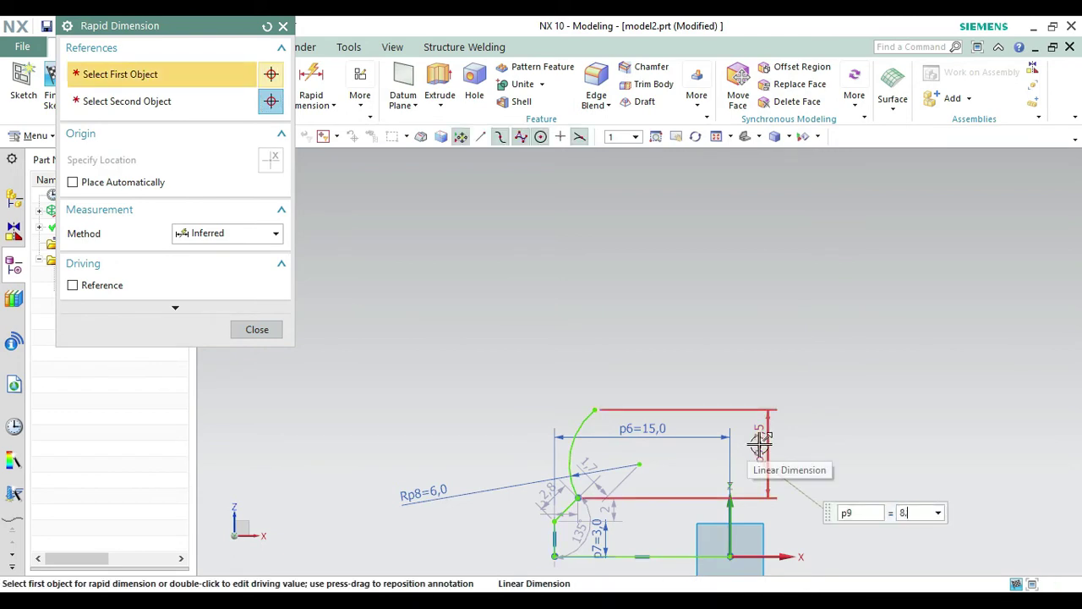
type("97")
key("Return")
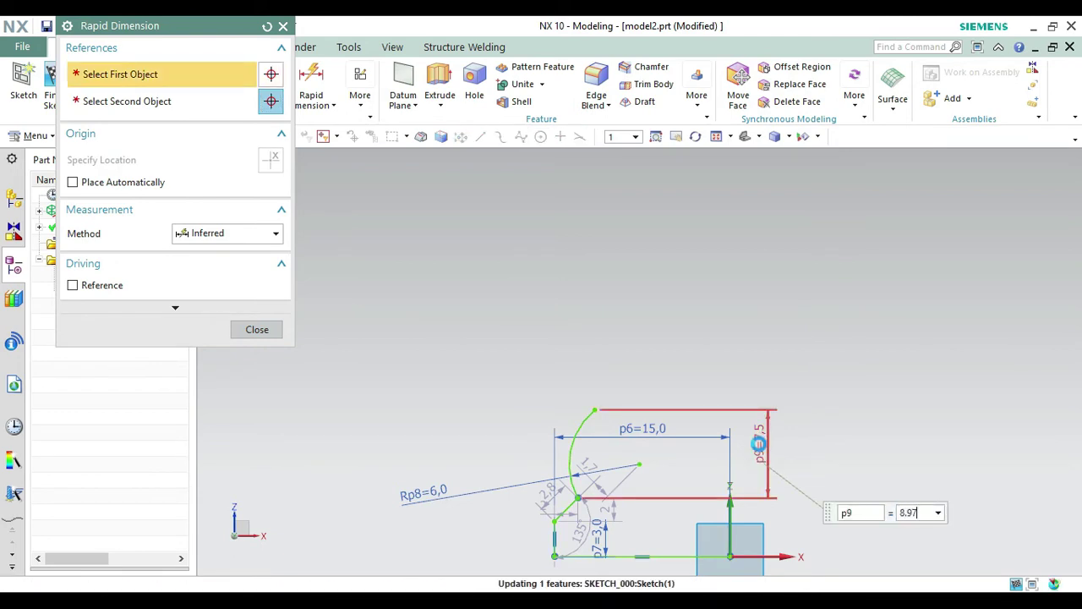
Dimension the horizontal distance between the arc's leftmost tangent point and the sketch origin, placing it below the base line.
right_click(565, 429)
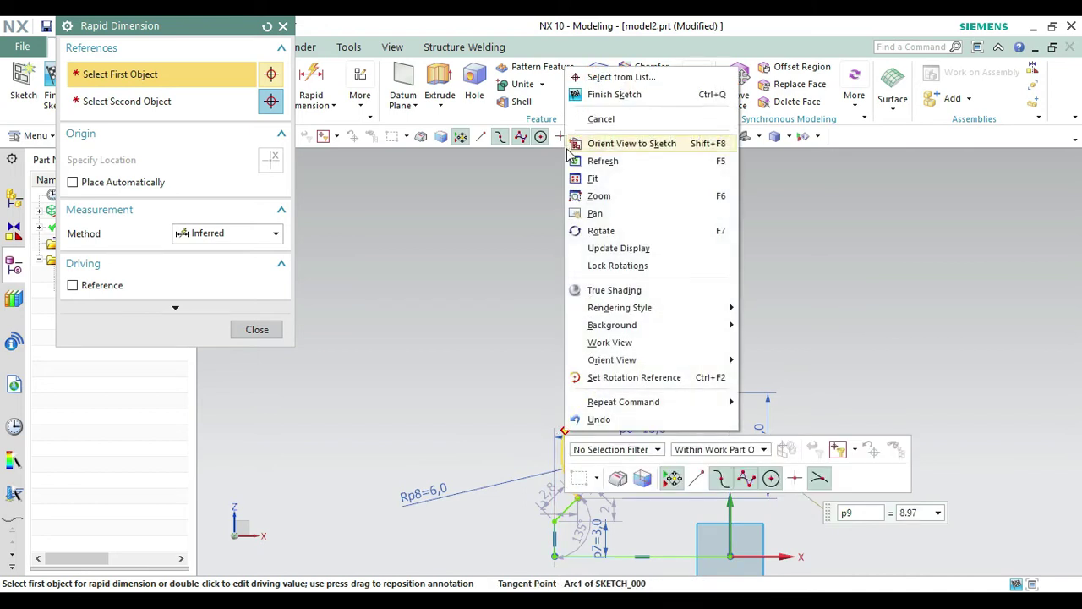
left_click(605, 78)
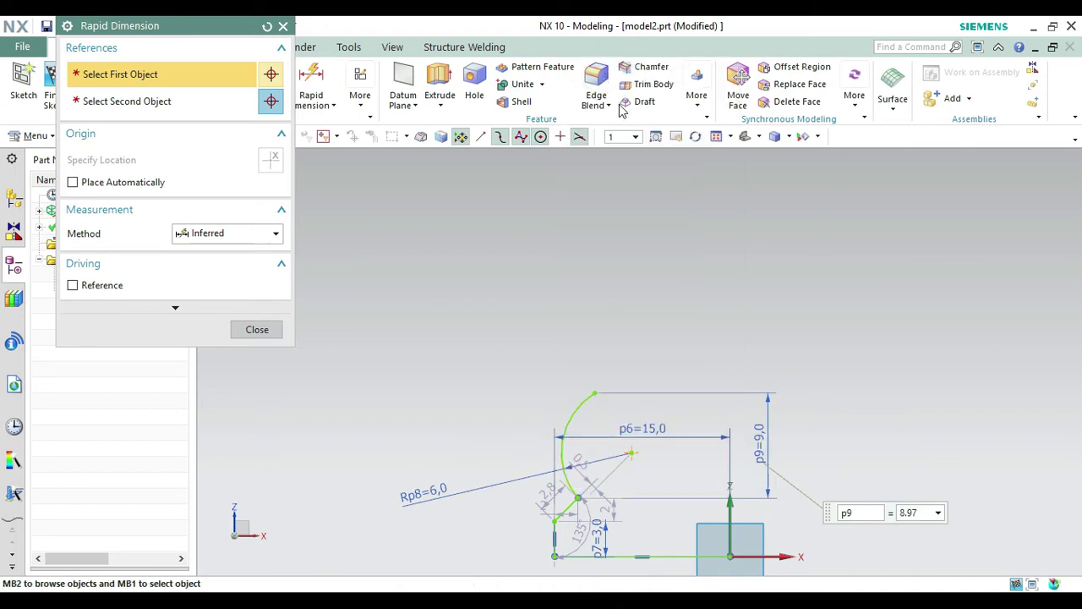
left_click(667, 108)
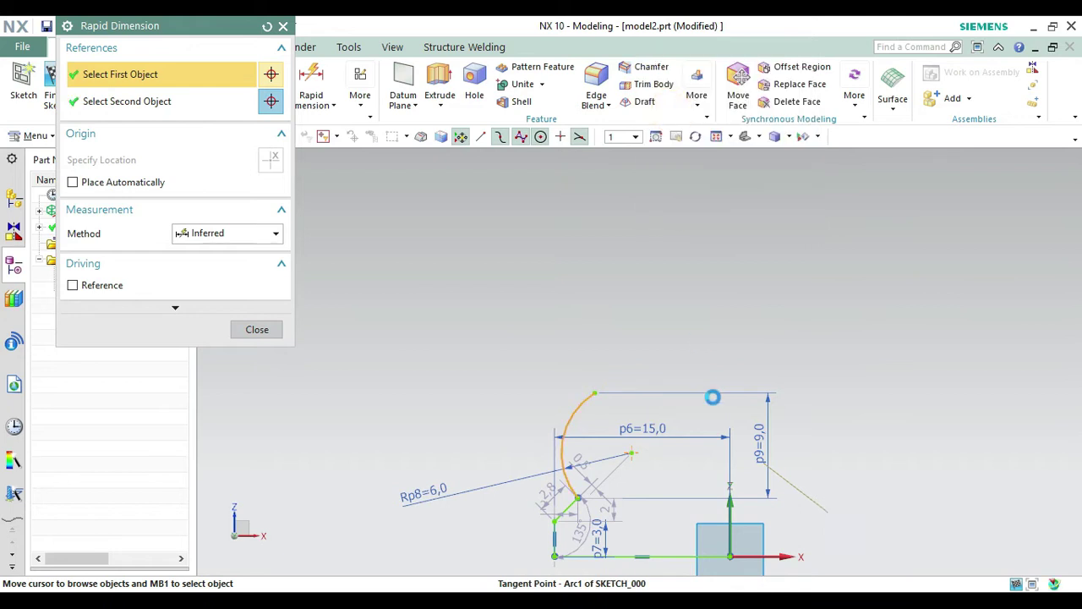
left_click(732, 558)
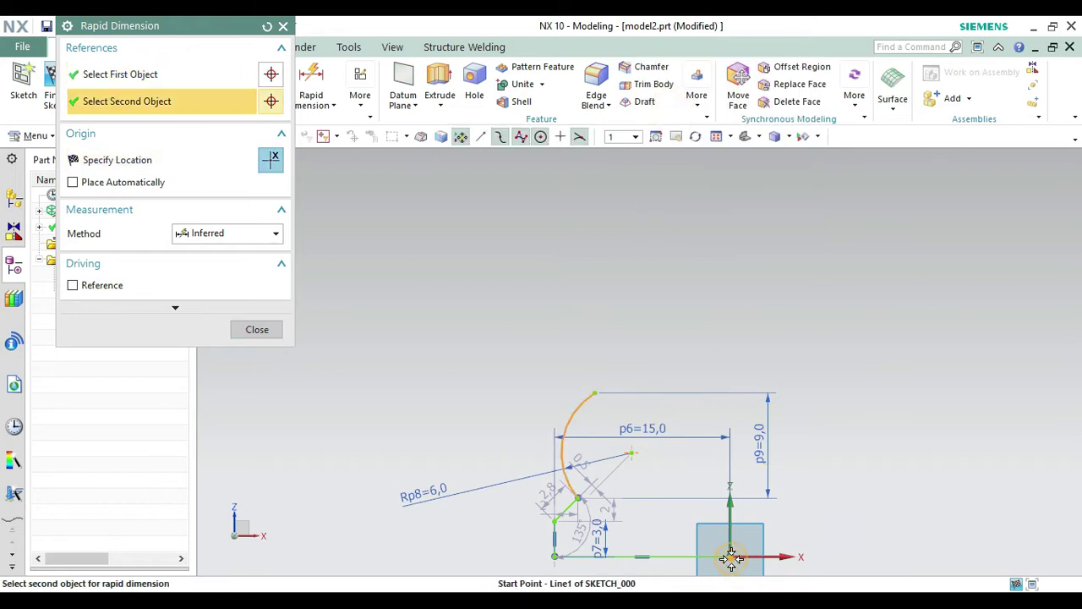
left_click(712, 571)
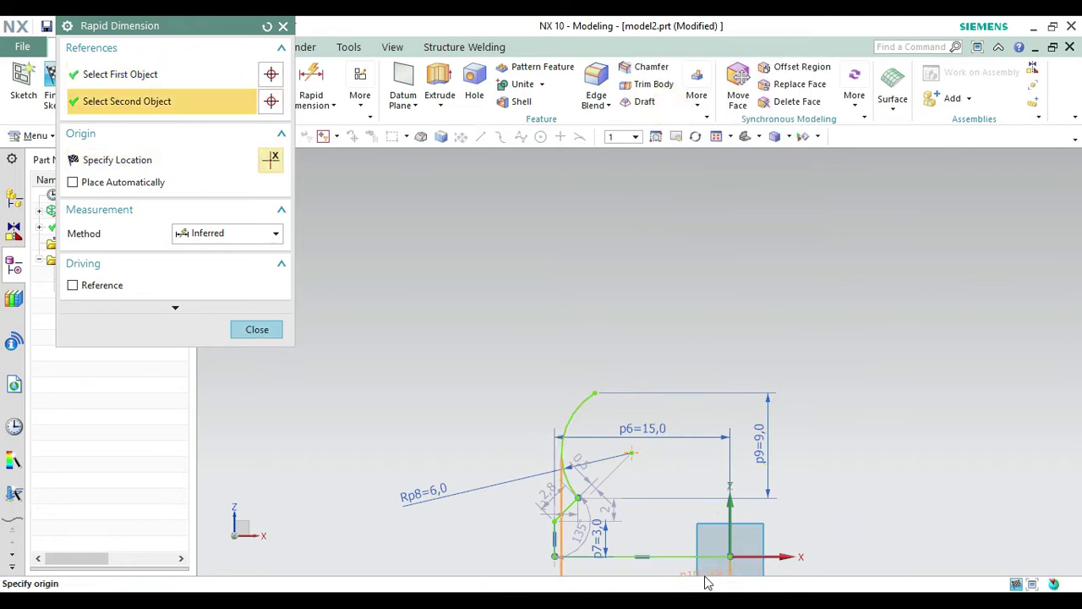
left_click(681, 568)
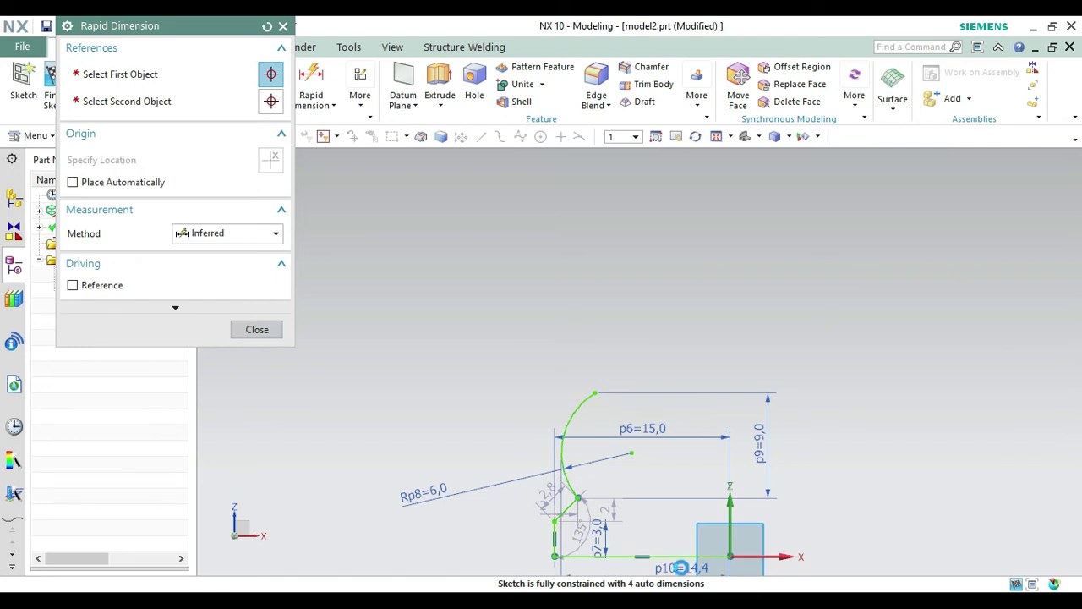
Set the horizontal dimension between the 6 mm arc's leftmost point and the sketch origin to 14 mm.
double_click(681, 568)
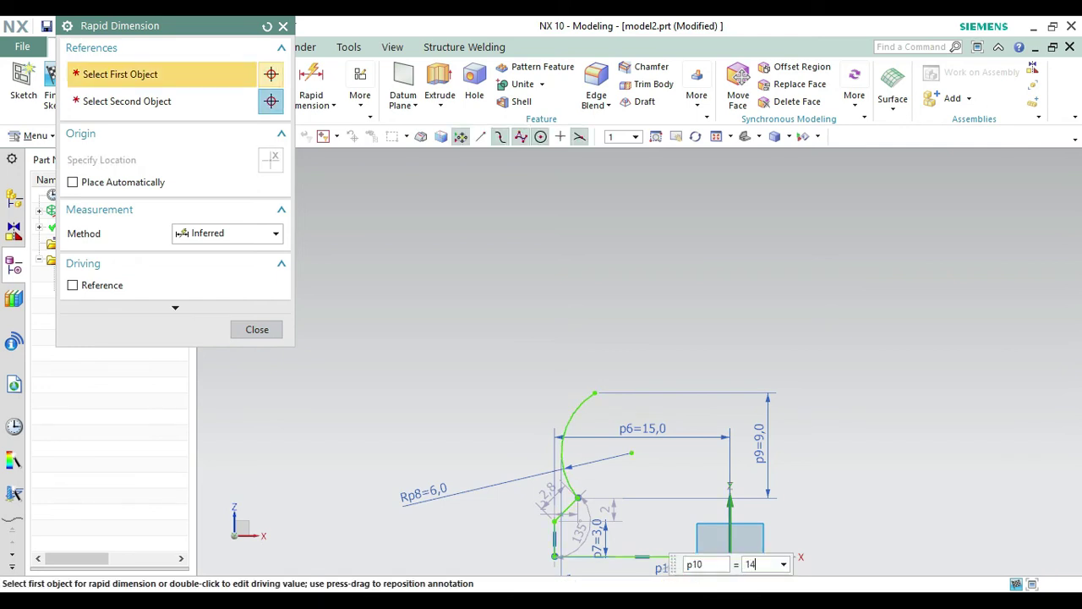
key("Return")
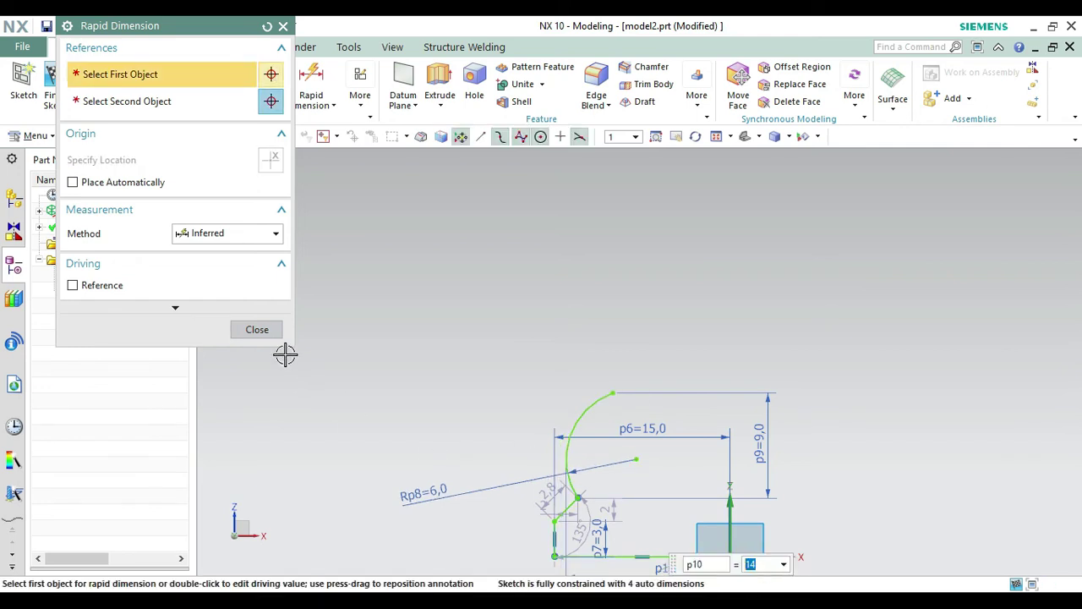
left_click(265, 330)
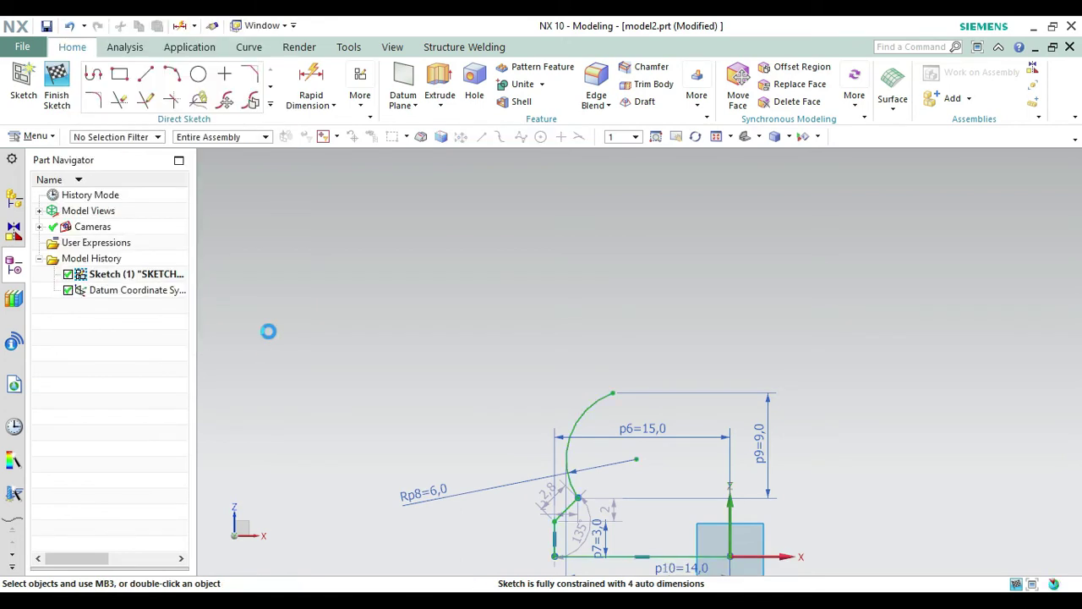
Draw a 1 mm vertical line at 90° upward from the upper end of the 6 mm arc.
left_click(147, 79)
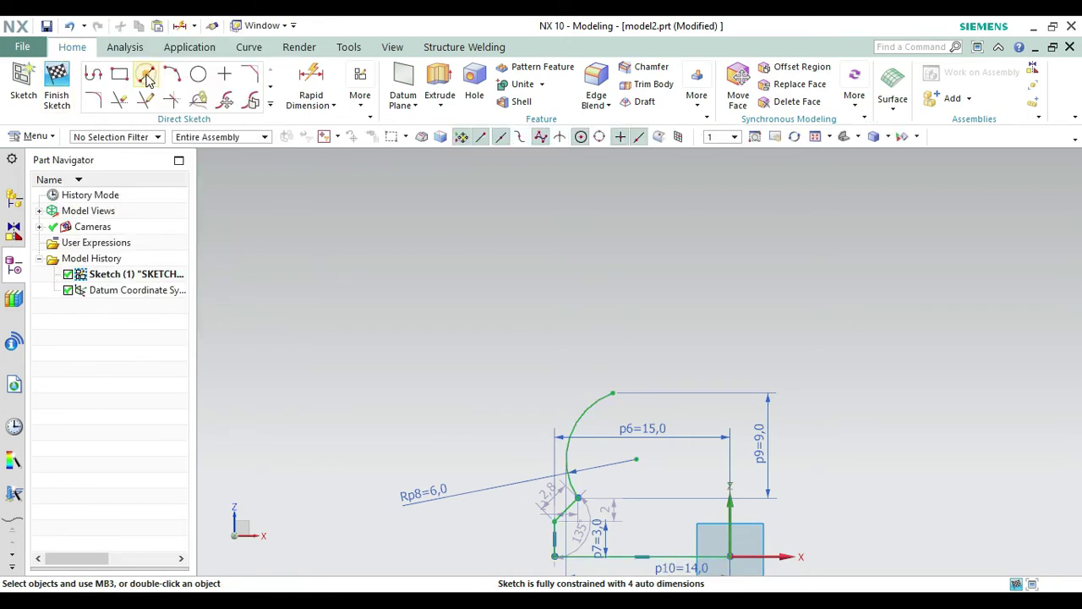
left_click(147, 79)
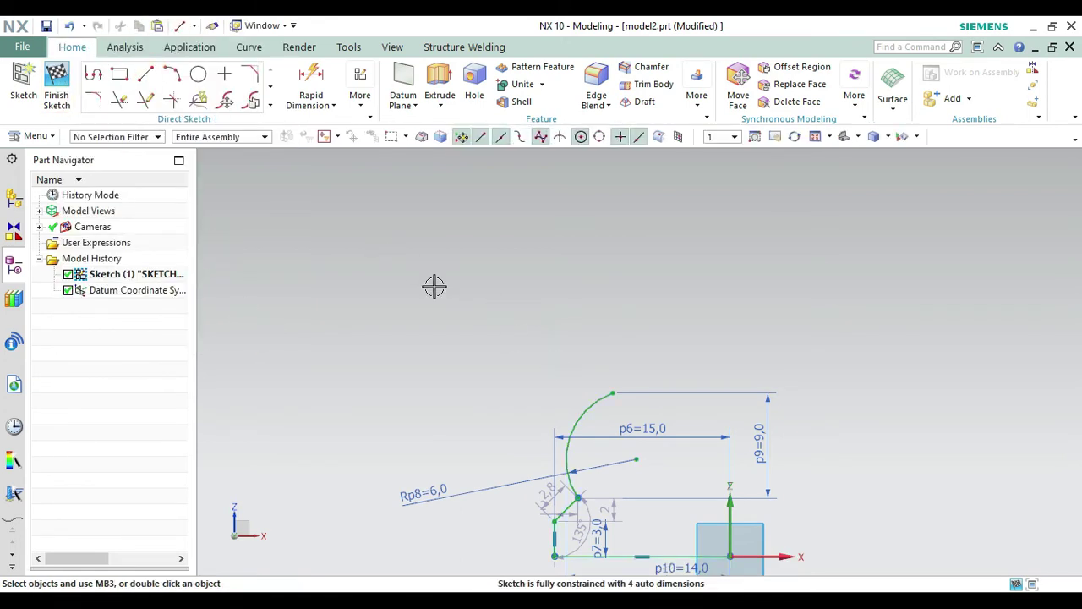
left_click(150, 74)
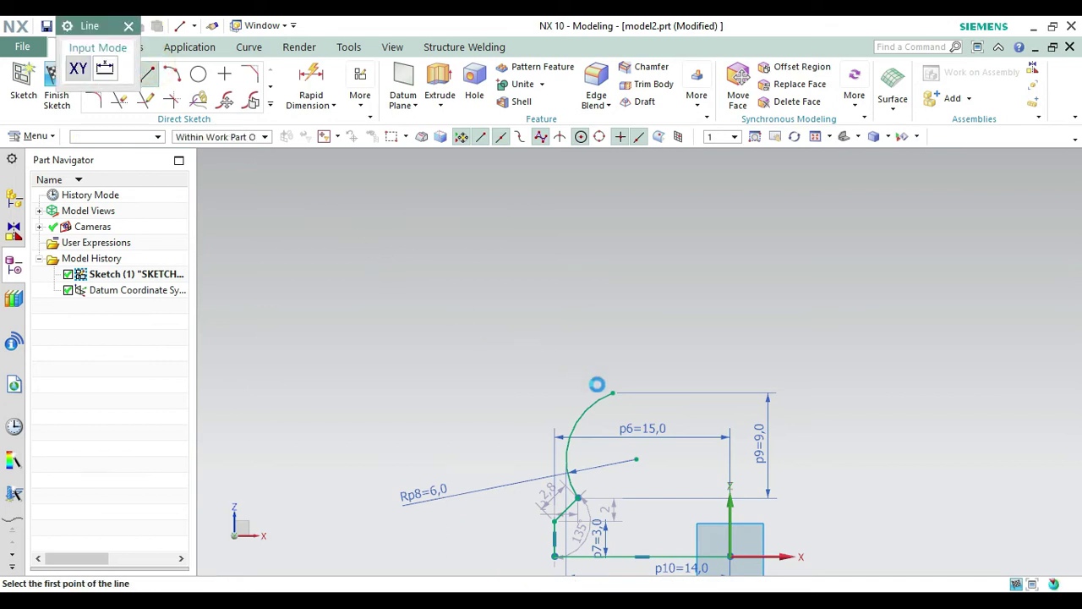
left_click(615, 366)
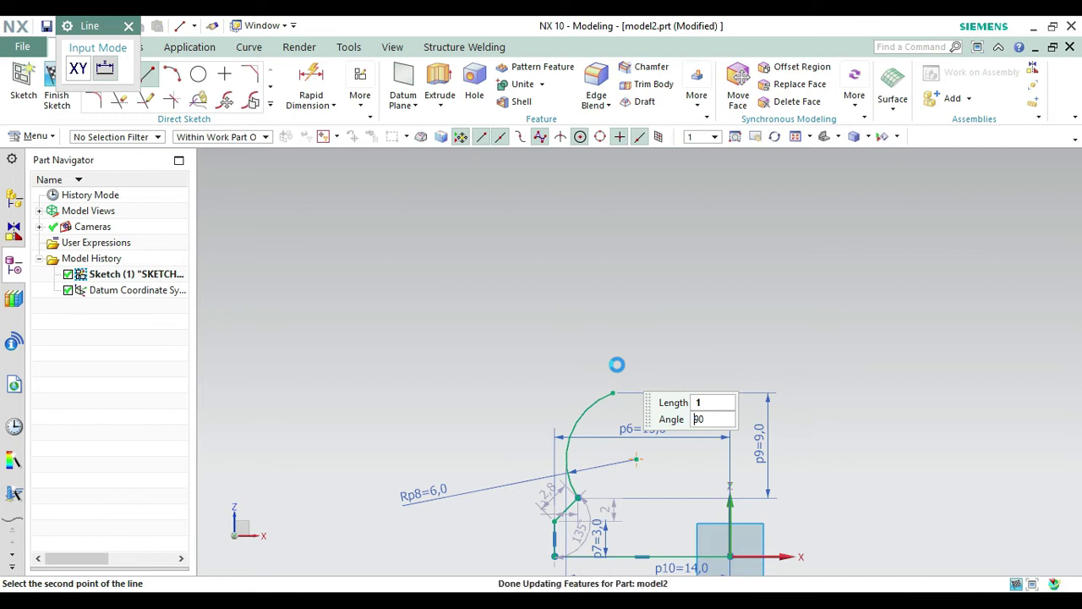
key("Escape")
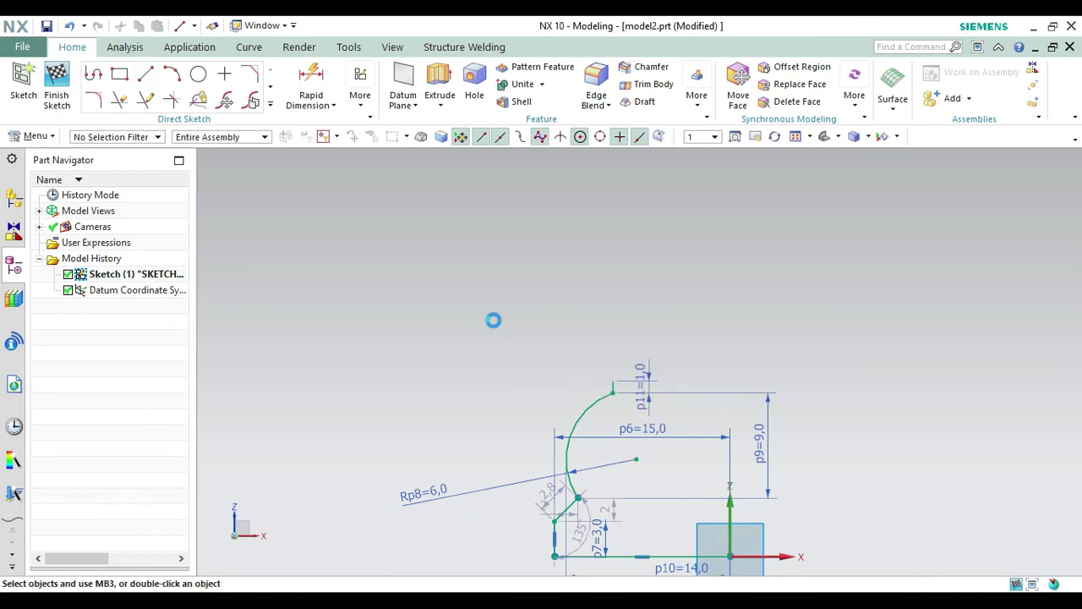
Draw a three-point arc of 2 mm radius upward from the short vertical line's upper end, bulging to the left.
left_click(172, 73)
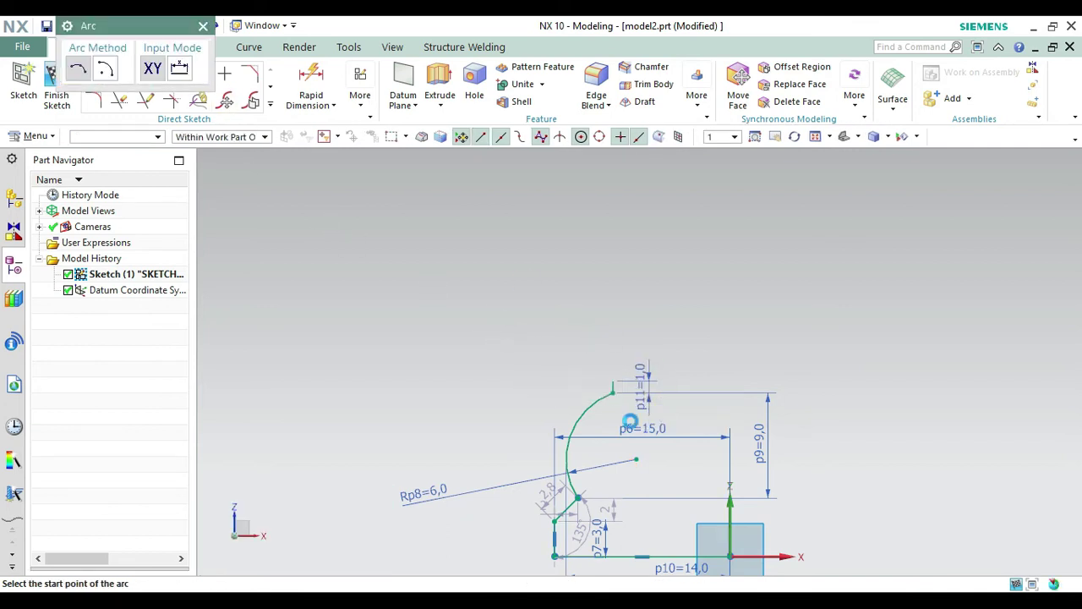
left_click(612, 386)
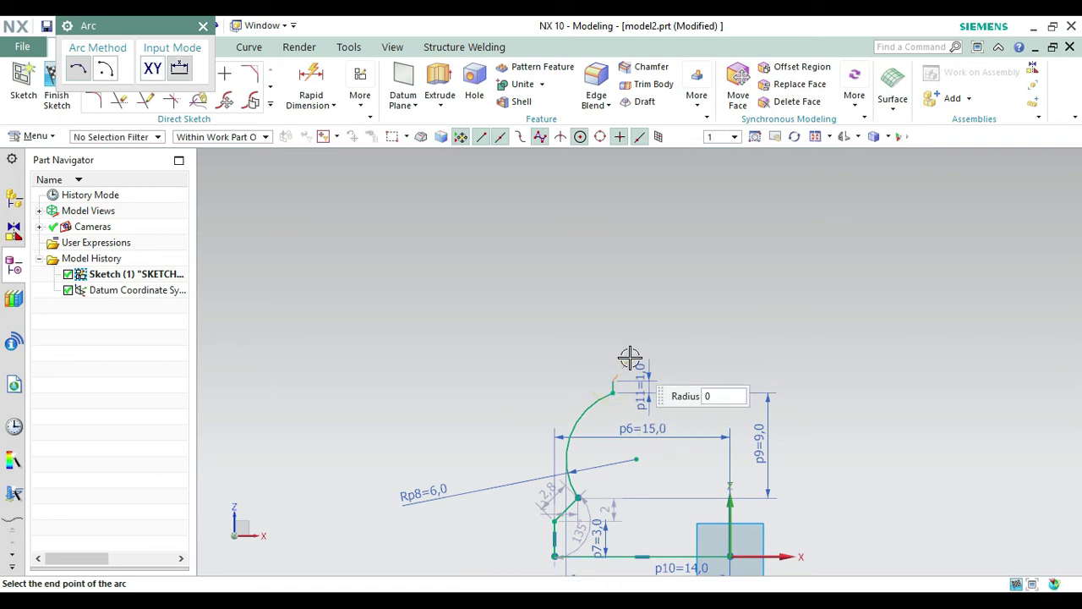
left_click(628, 358)
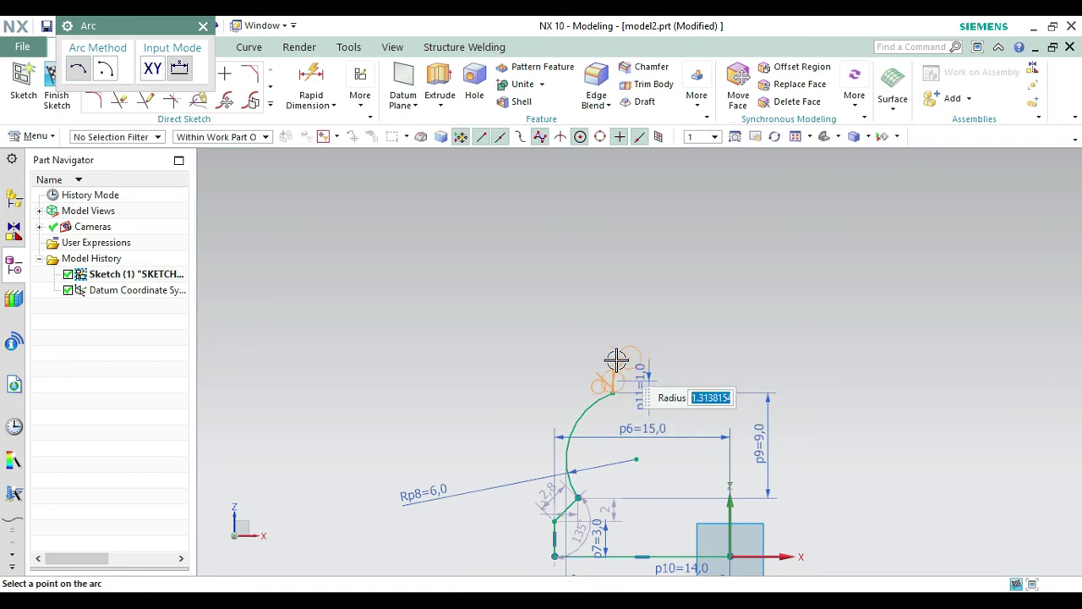
key("Return")
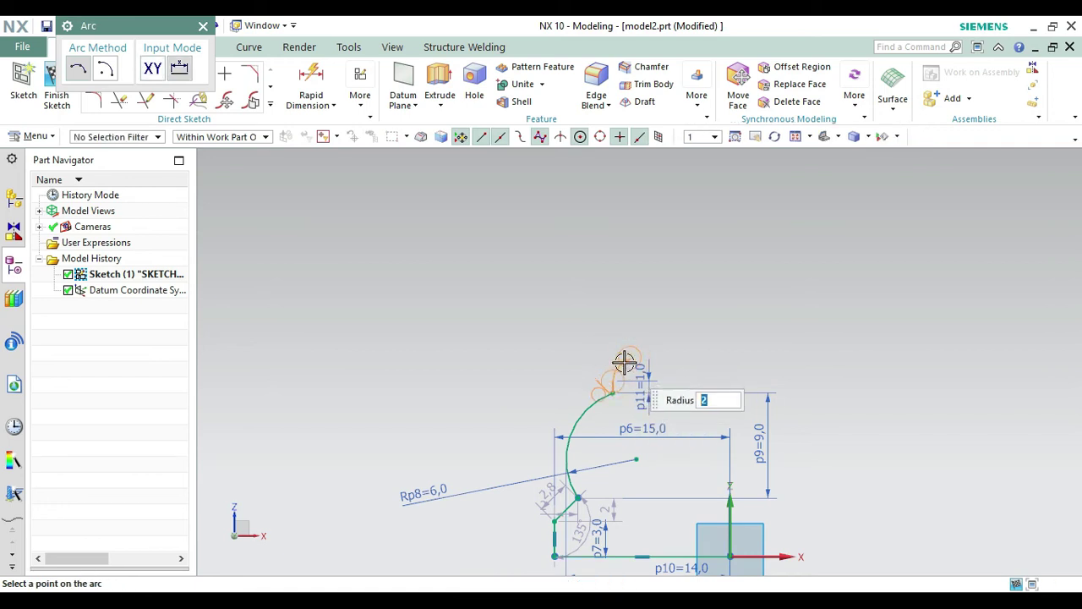
left_click(624, 362)
key("Escape")
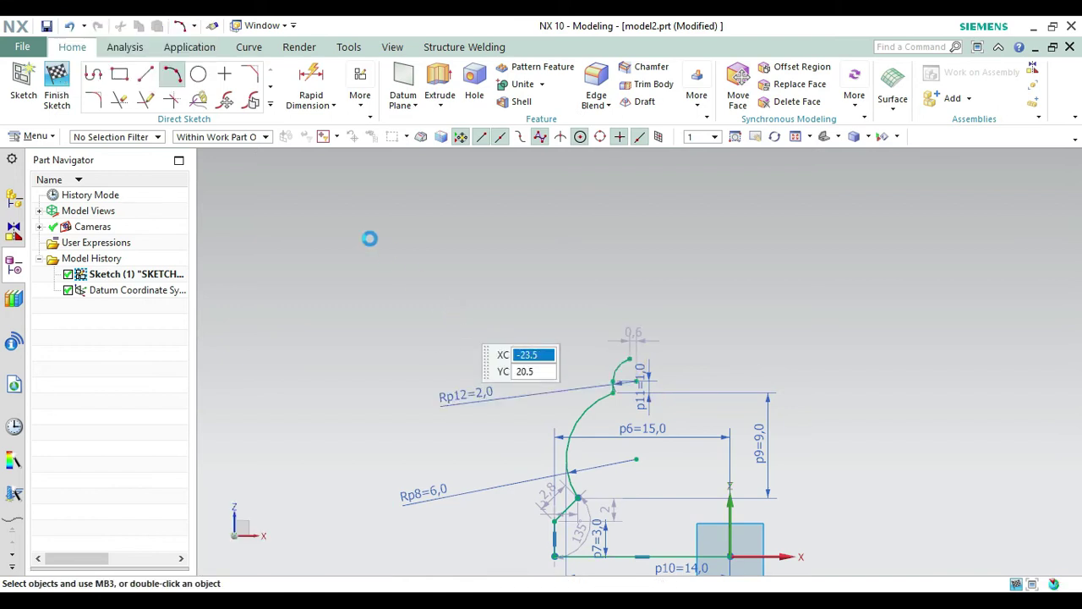
Add a vertical dimension between the 2 mm radius arc's two endpoints and set it to 2 mm.
left_click(310, 71)
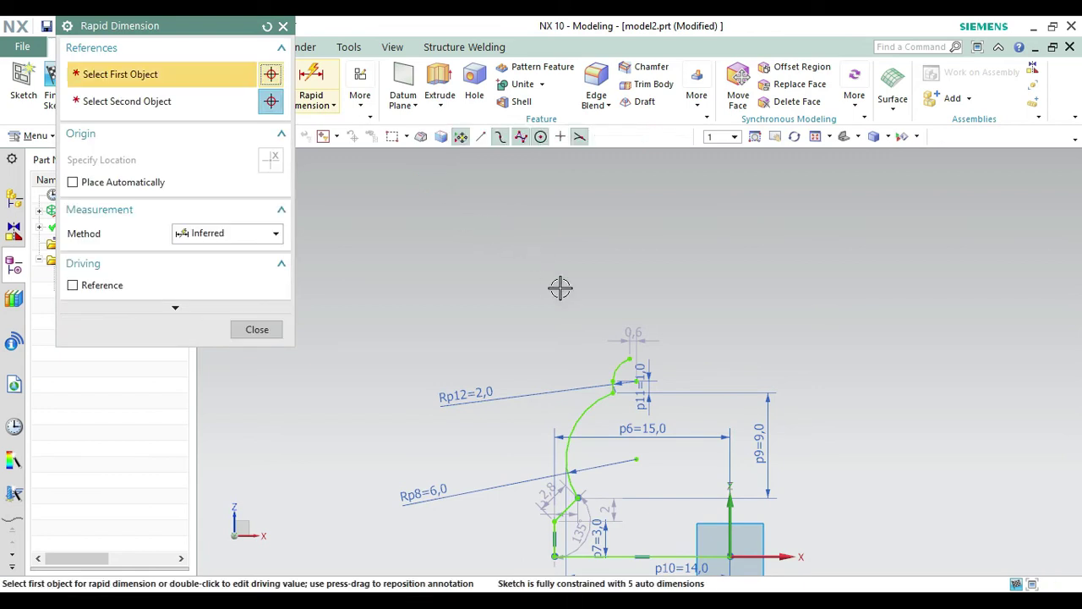
left_click(633, 354)
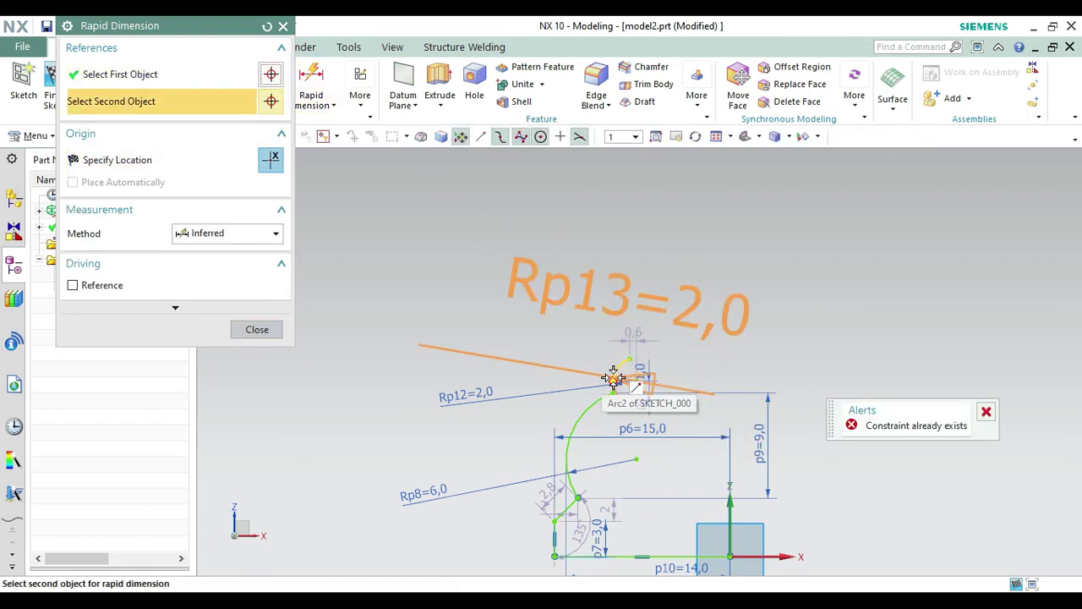
left_click(614, 377)
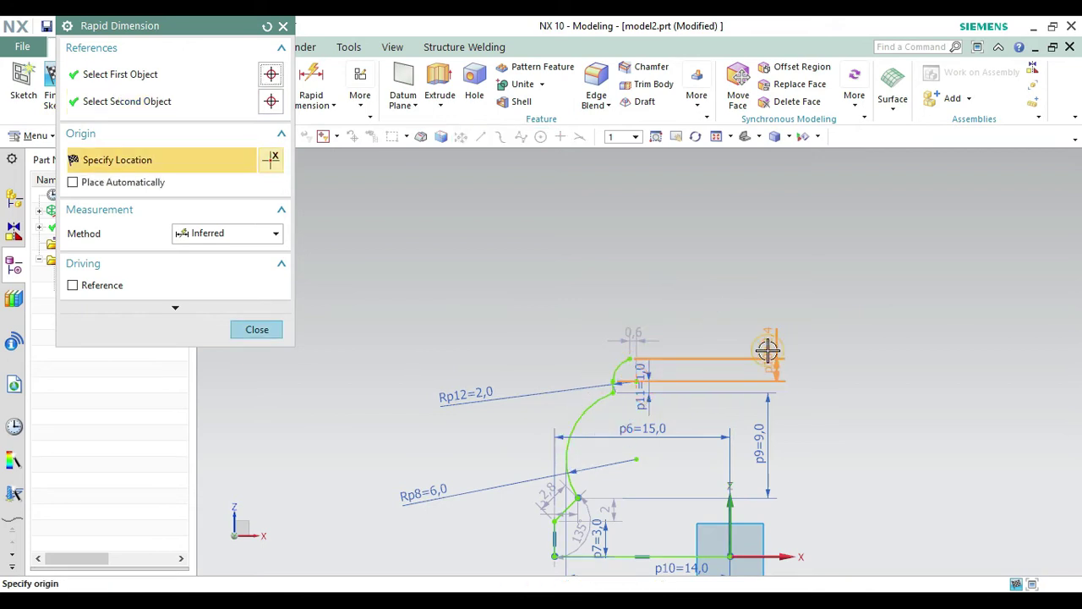
left_click(768, 350)
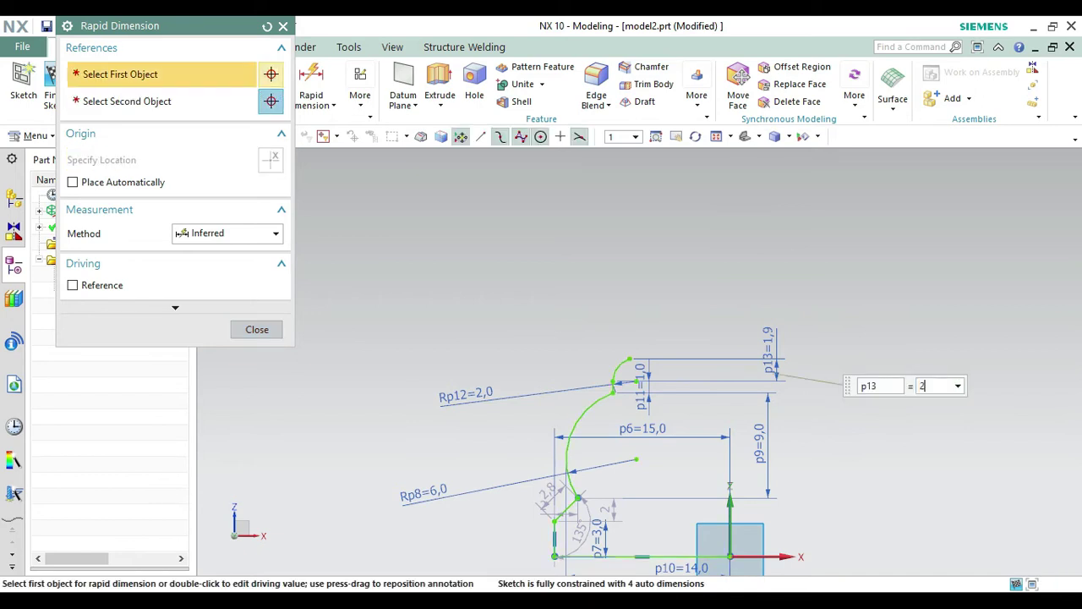
type("2")
key("Return")
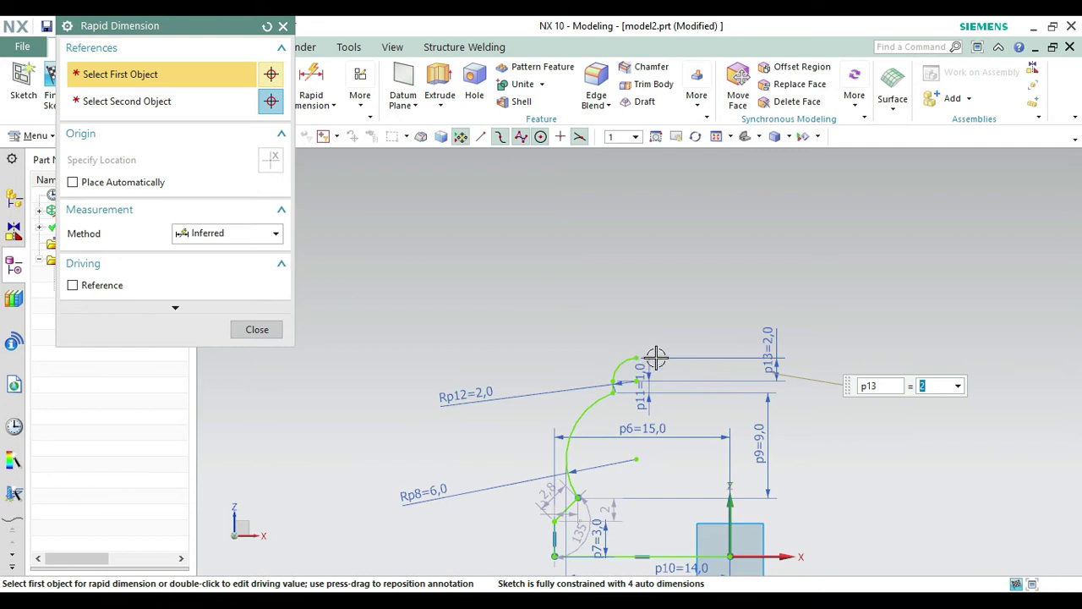
Try a horizontal dimension between the 2 mm radius arc's upper endpoint and the sketch origin, and undo it.
left_click(638, 357)
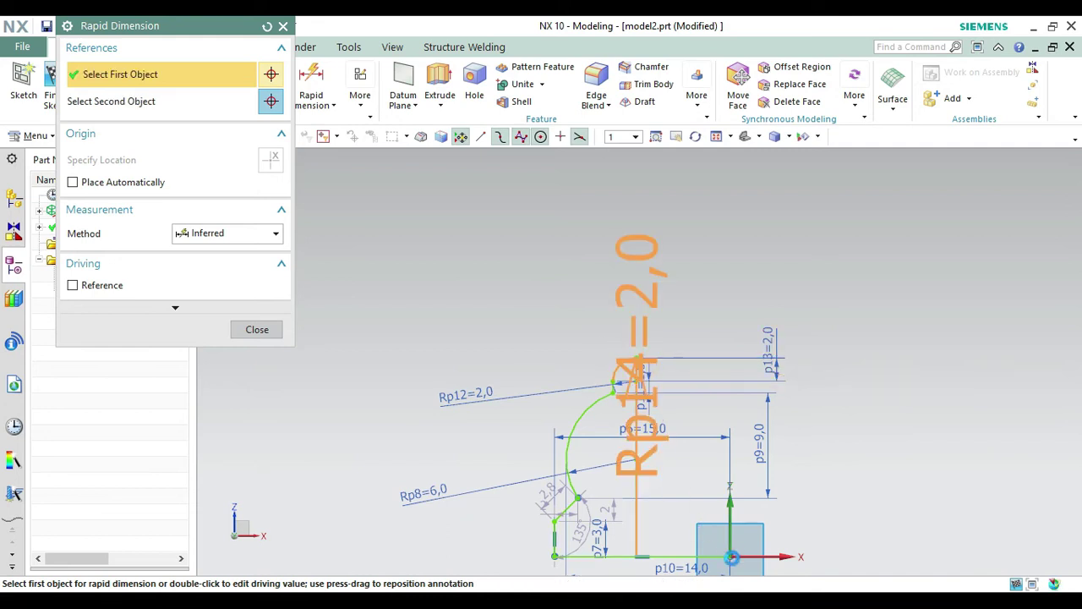
left_click(731, 557)
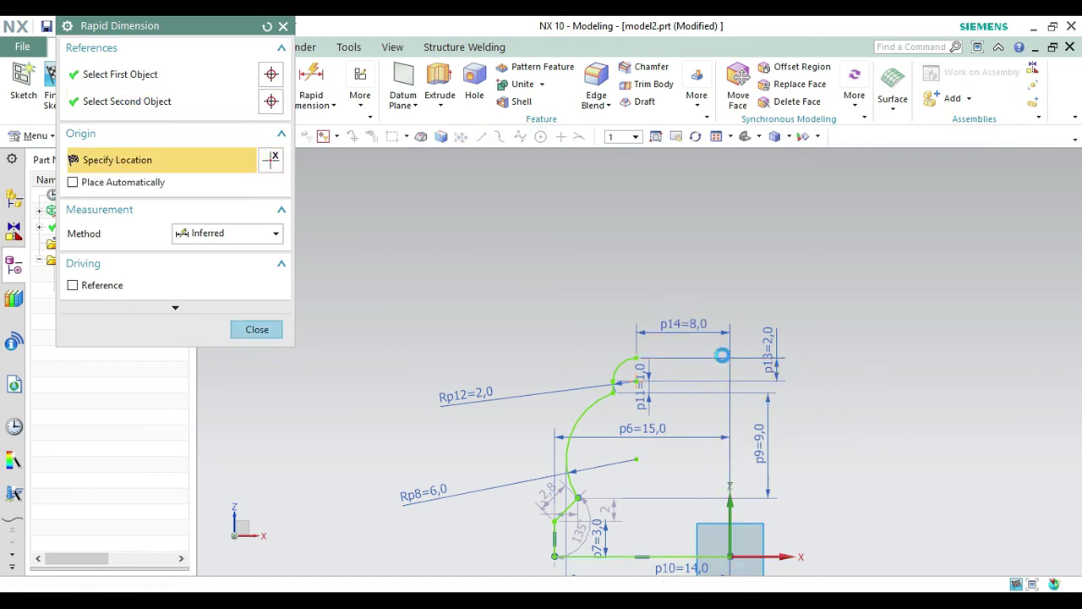
left_click(740, 380)
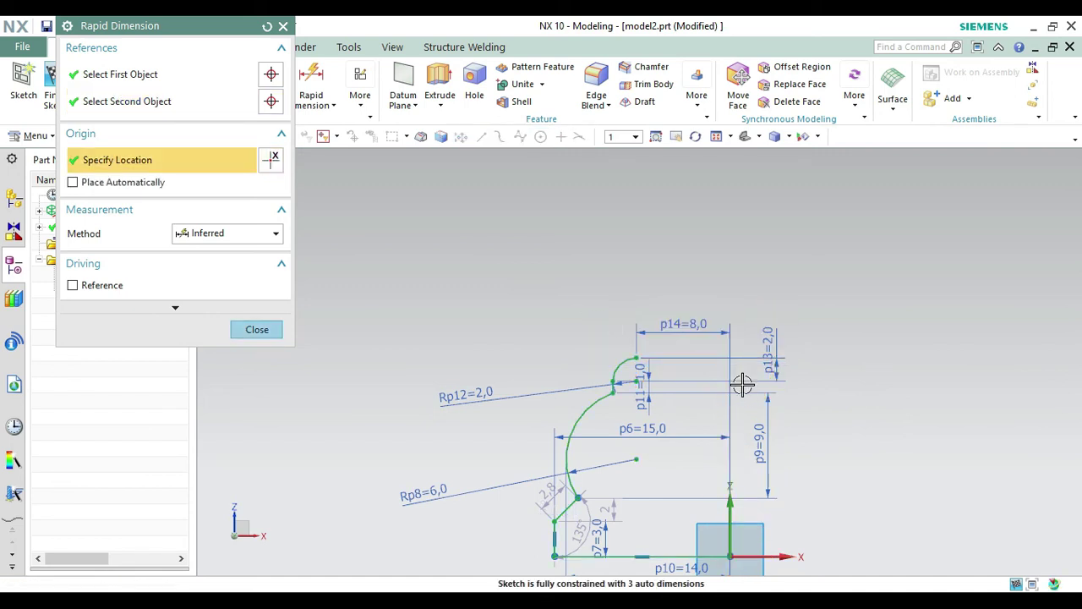
middle_click(531, 333)
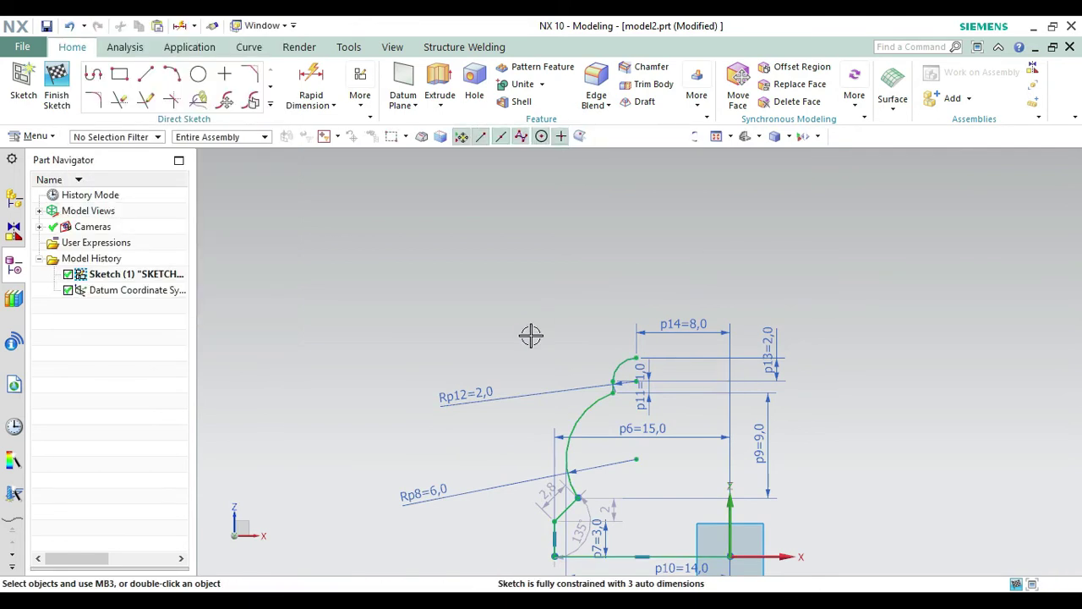
key("ctrl+z")
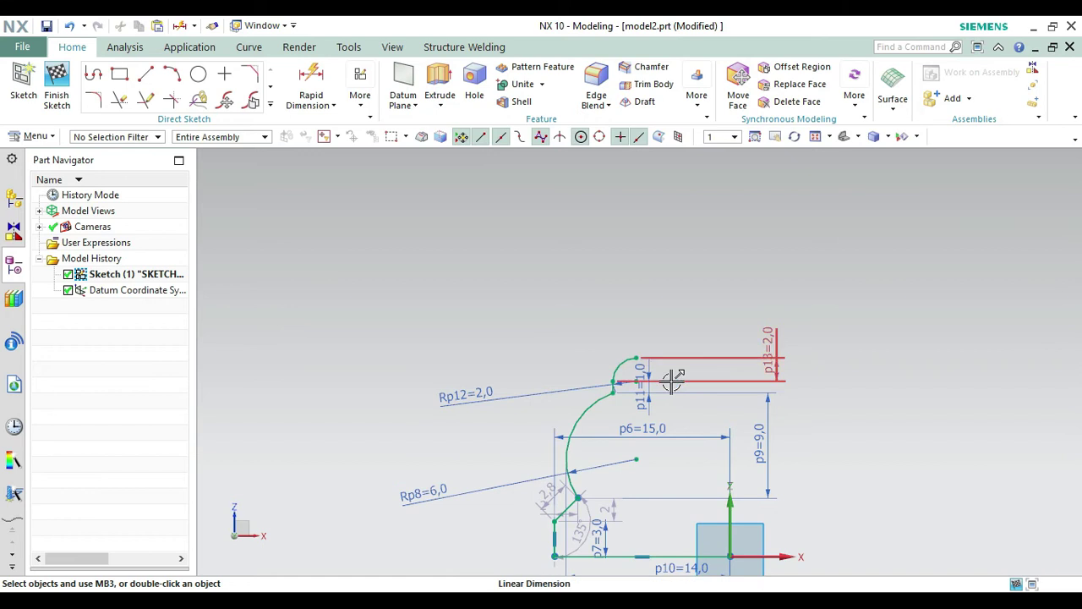
Draw a three-point arc of 85 mm radius, about 31 mm tall, upward from the 2 mm arc's upper endpoint, bulging to the right.
left_click(171, 75)
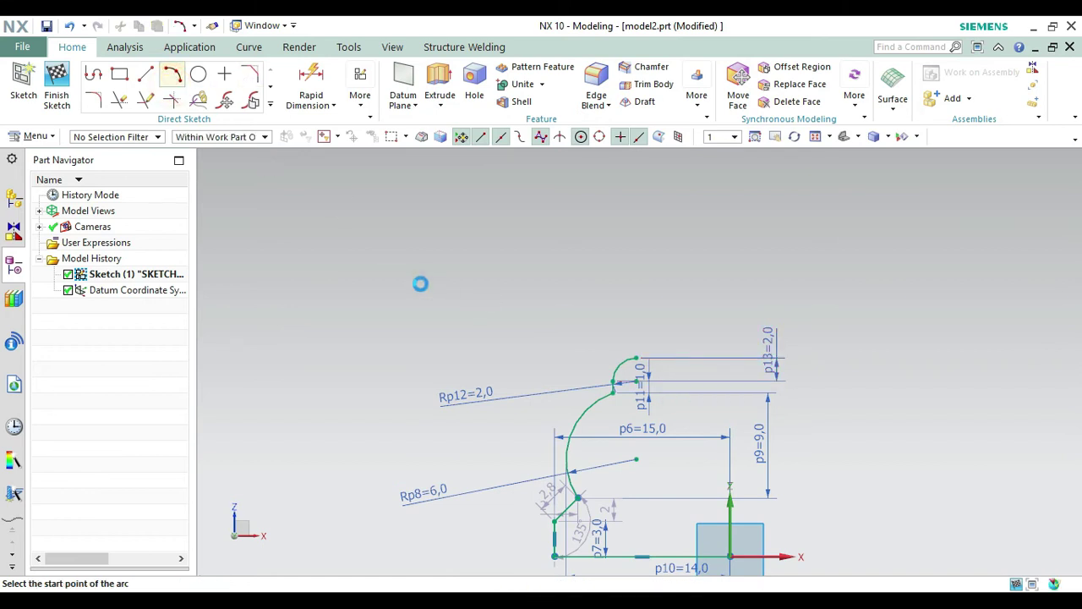
left_click(635, 355)
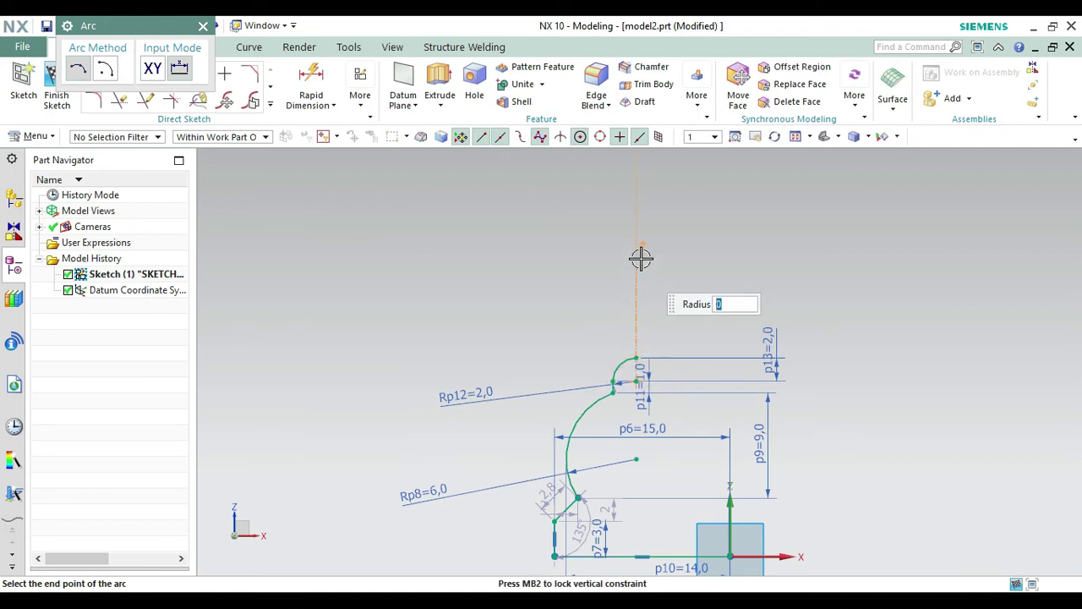
scroll(640, 207, "down", 2)
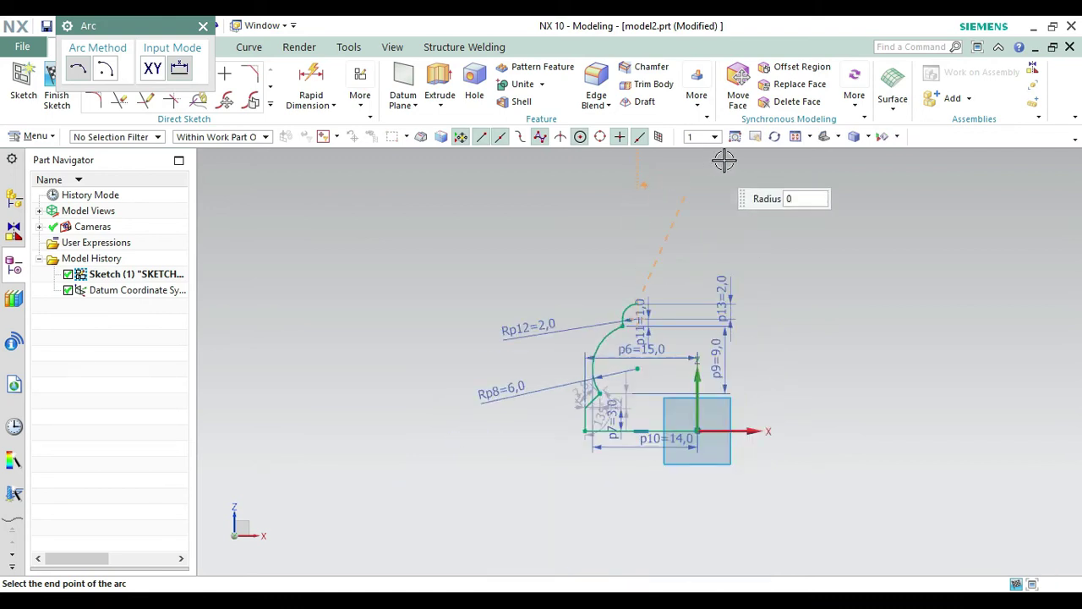
mouse_move(708, 209)
middle_mouse_down("shift")
mouse_move(707, 273)
mouse_move(683, 314)
middle_mouse_up("shift")
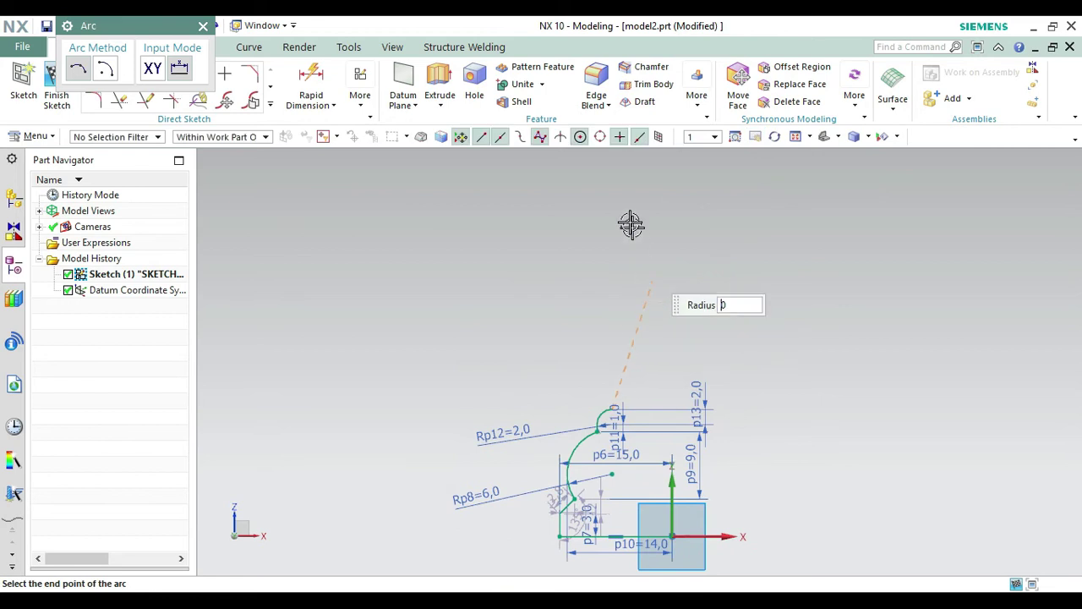
left_click(626, 174)
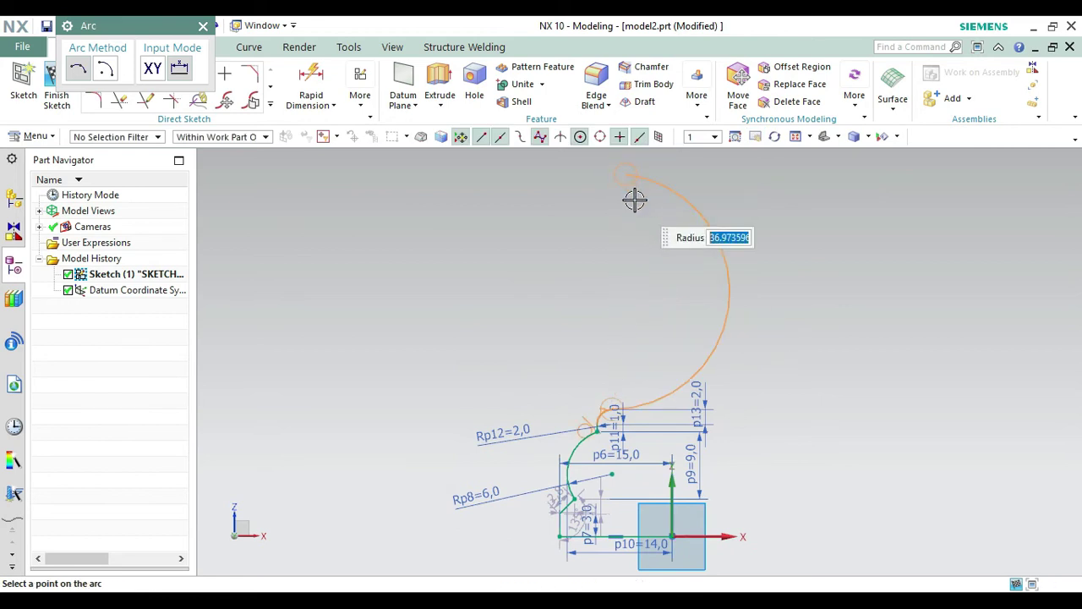
key("BackSpace")
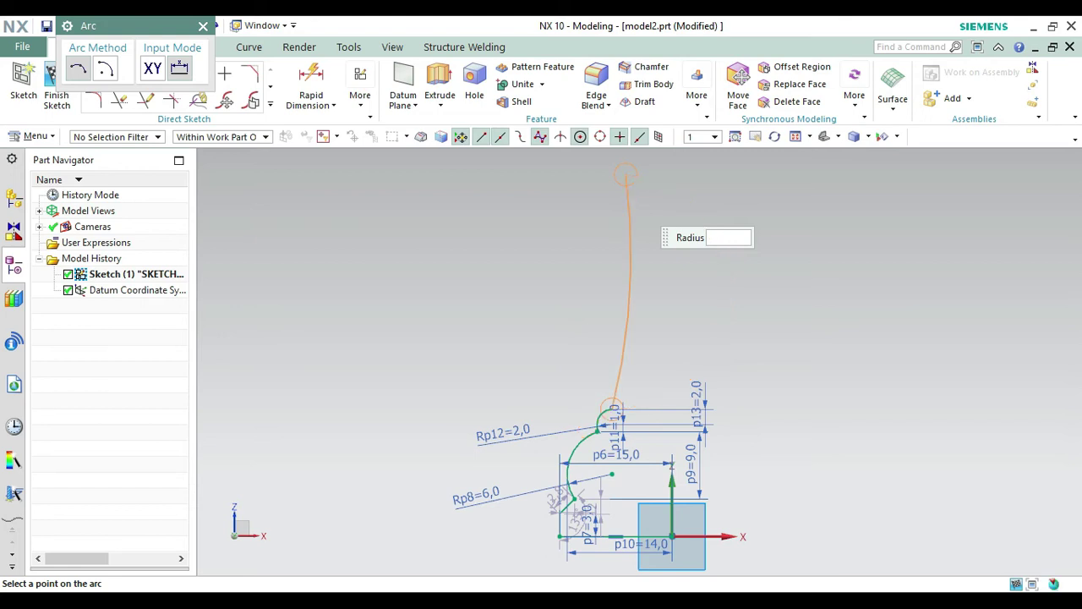
left_click(634, 200)
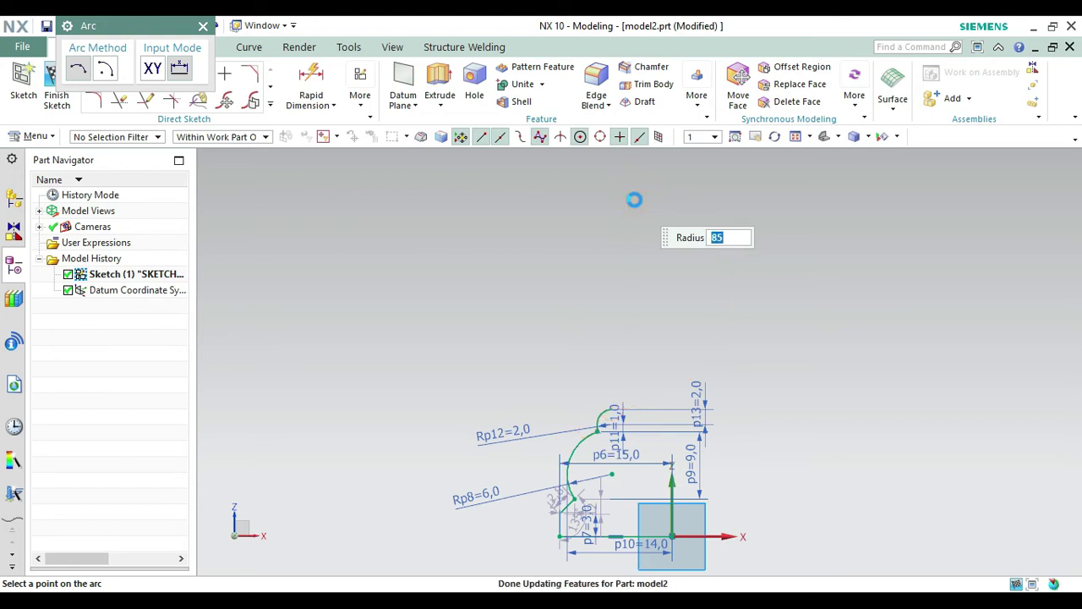
key("Escape")
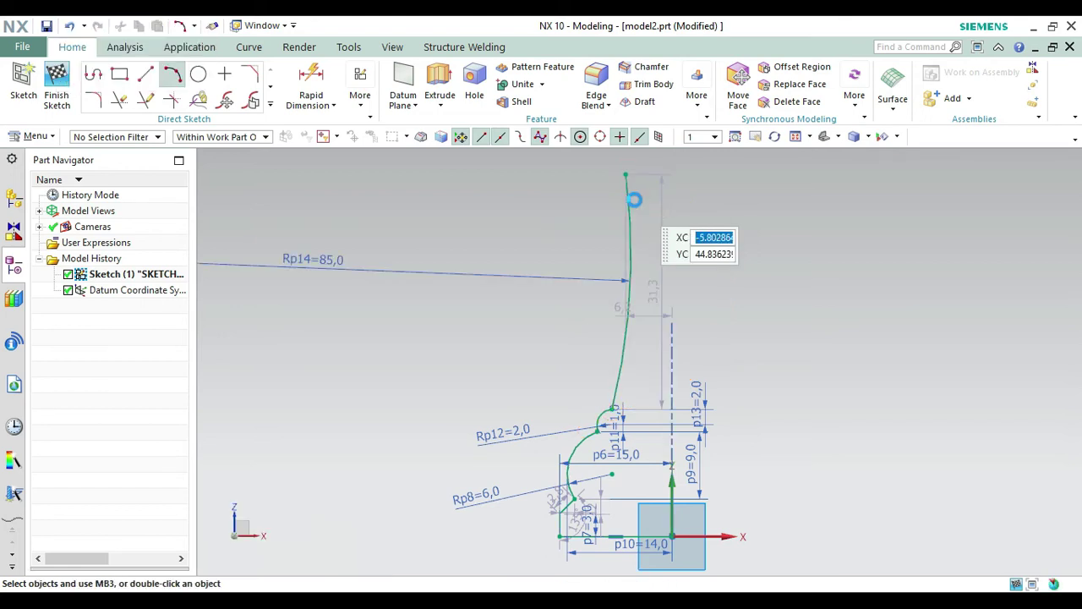
Set the vertical dimension between the 85 mm radius arc's endpoints to 44.02 mm.
double_click(661, 280)
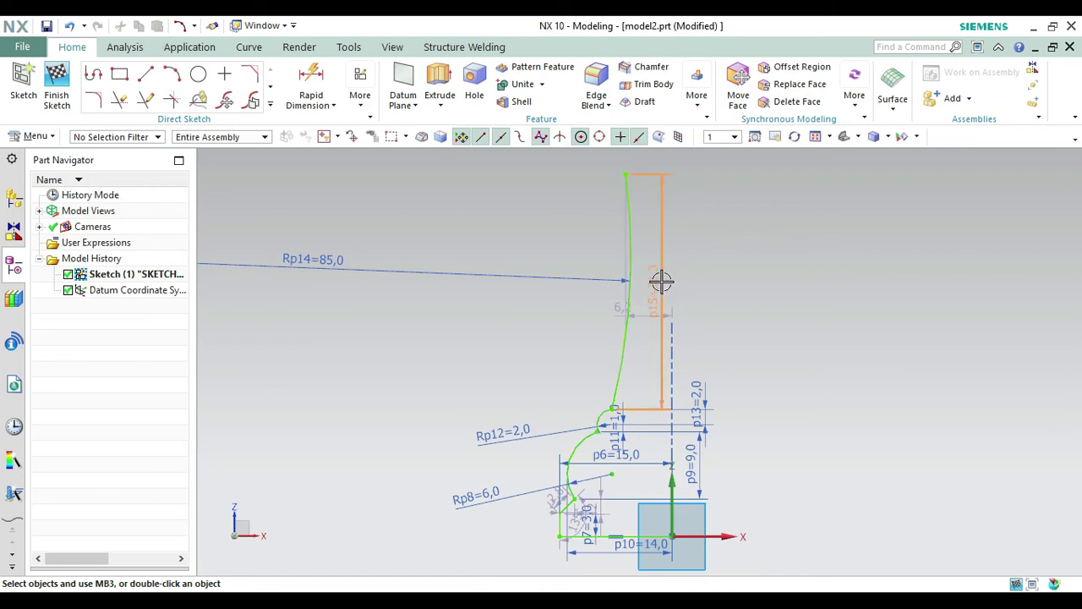
left_click(661, 281)
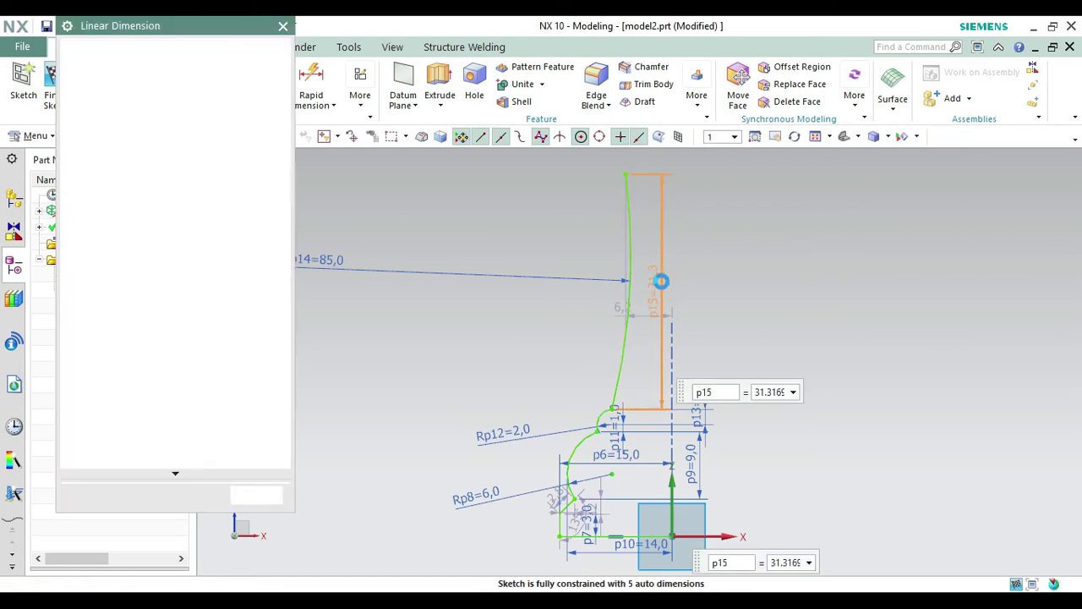
type("44.02")
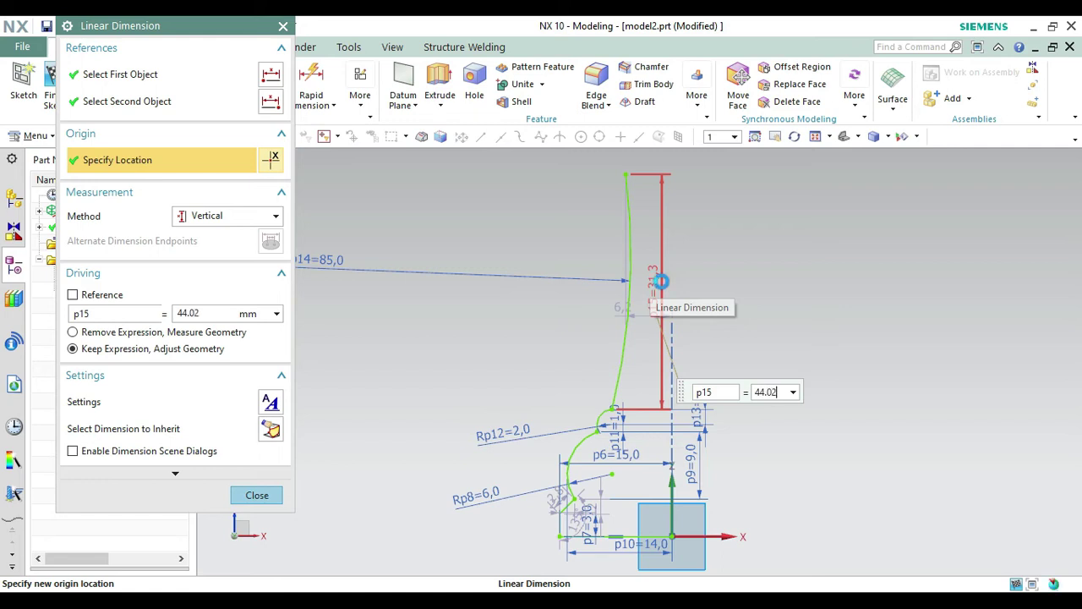
key("Return")
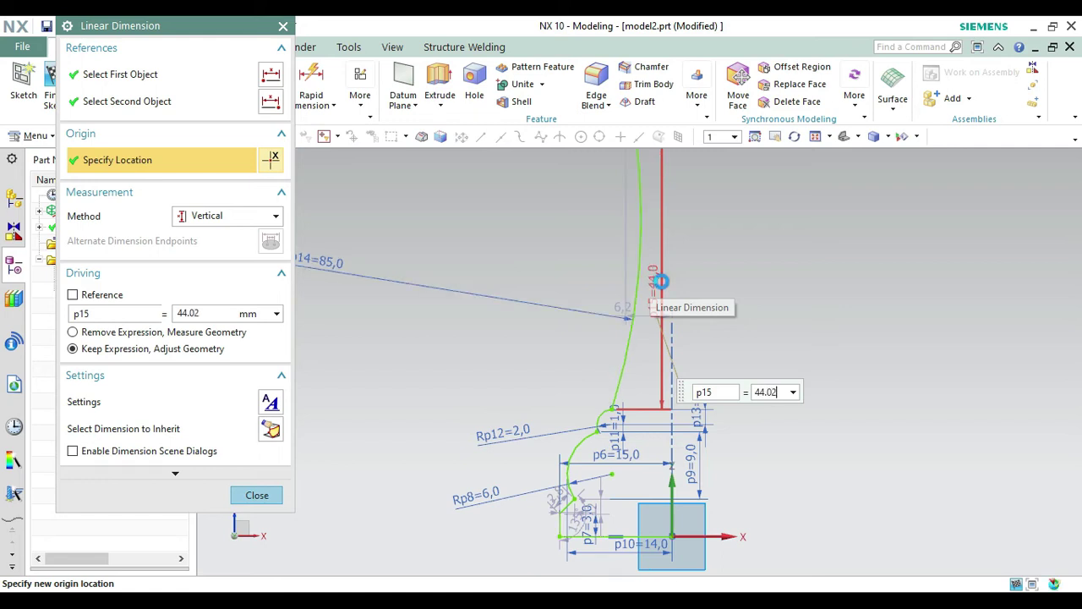
Add a horizontal dimension between the 85 mm radius arc's upper endpoint and the sketch origin and set it to 8 mm.
left_click(815, 136)
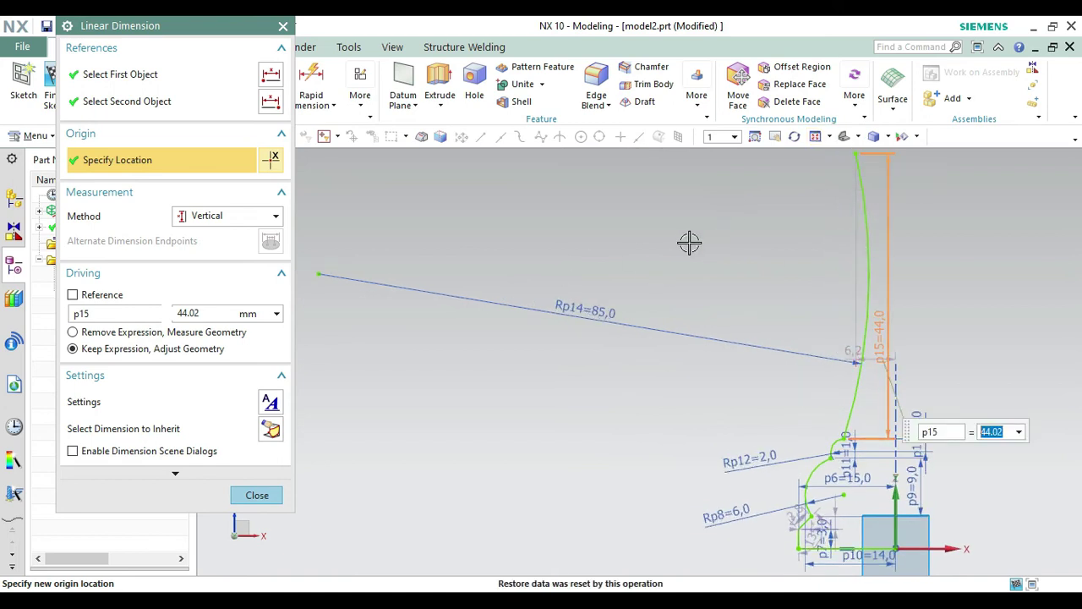
left_click(257, 494)
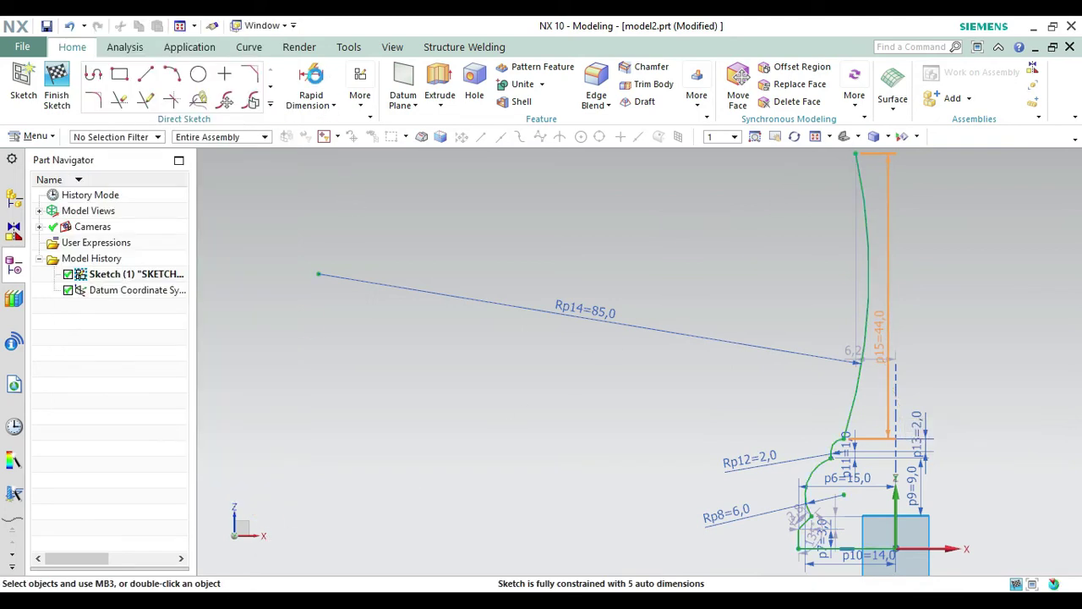
left_click(856, 153)
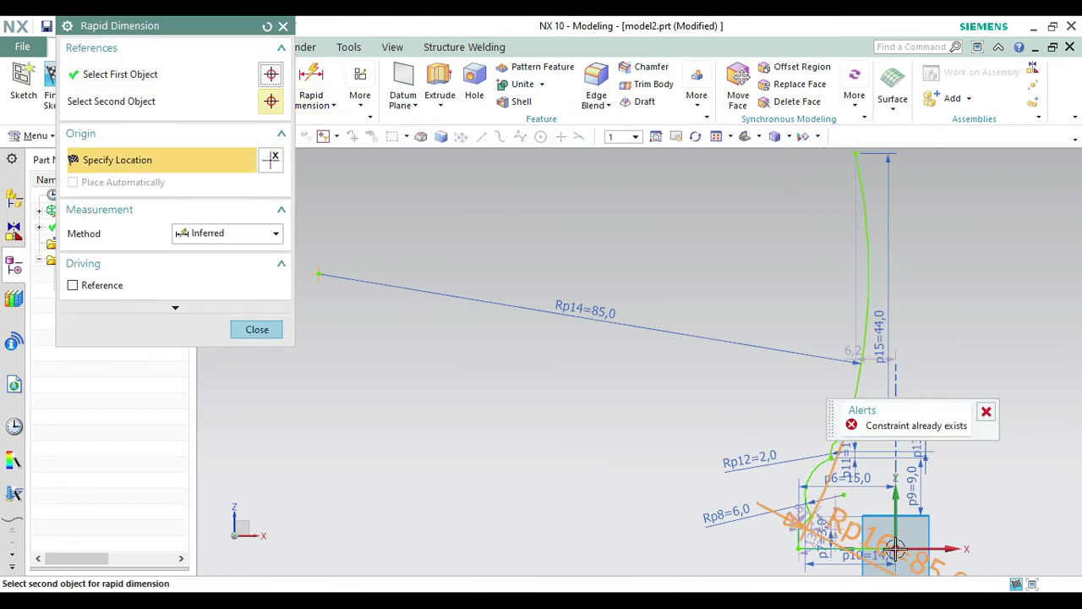
left_click(894, 548)
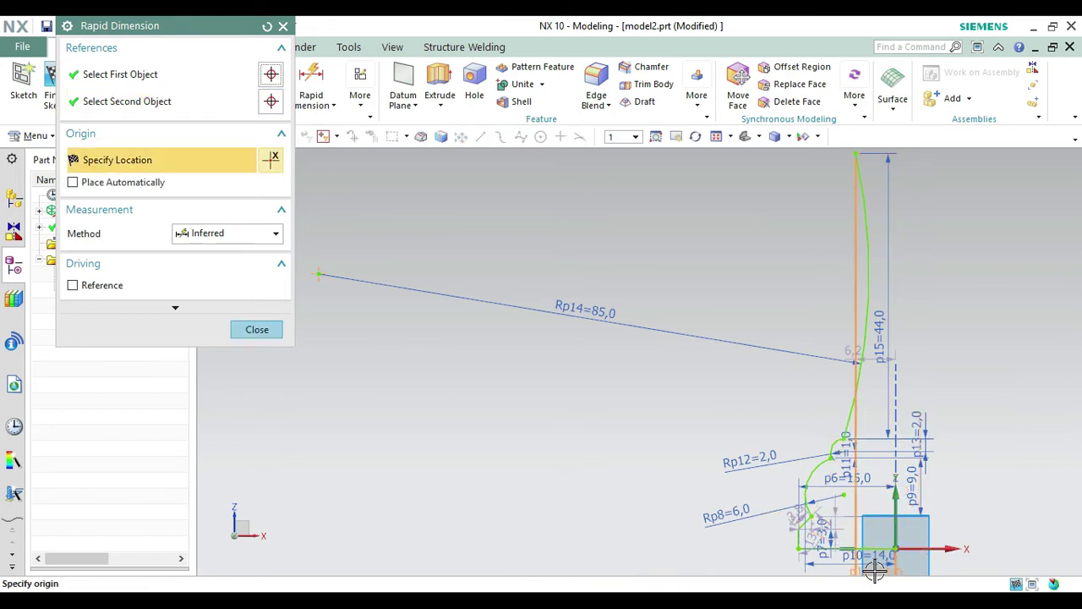
left_click(869, 567)
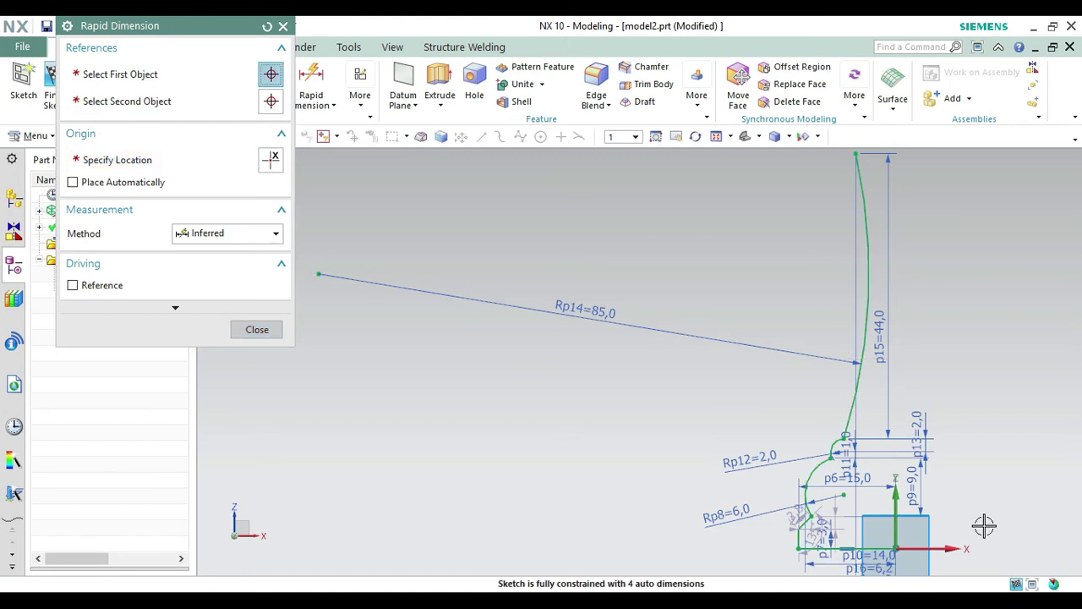
type("8")
key("Return")
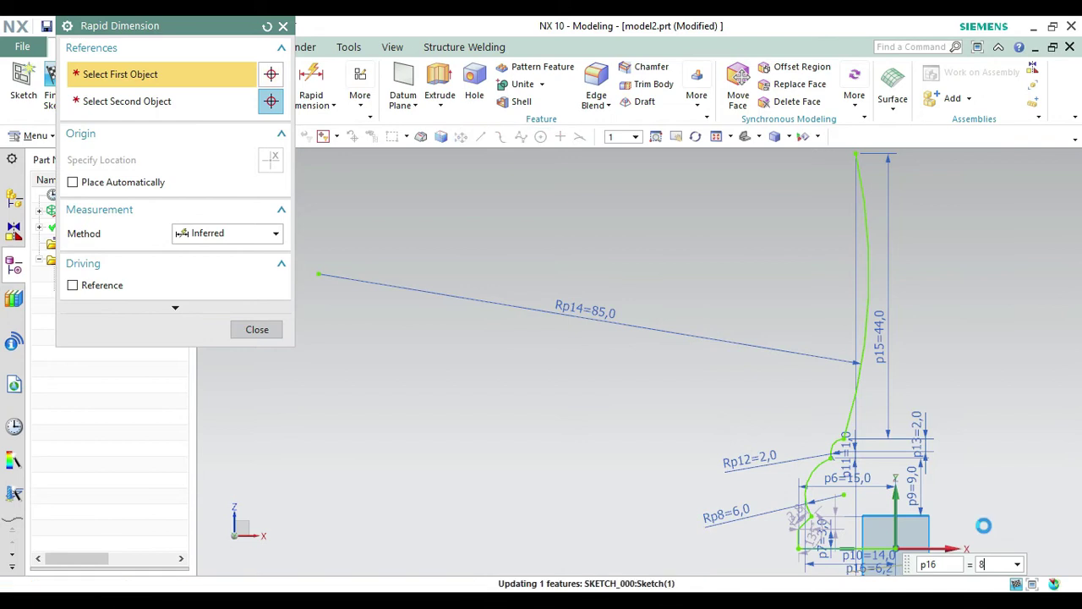
left_click(284, 27)
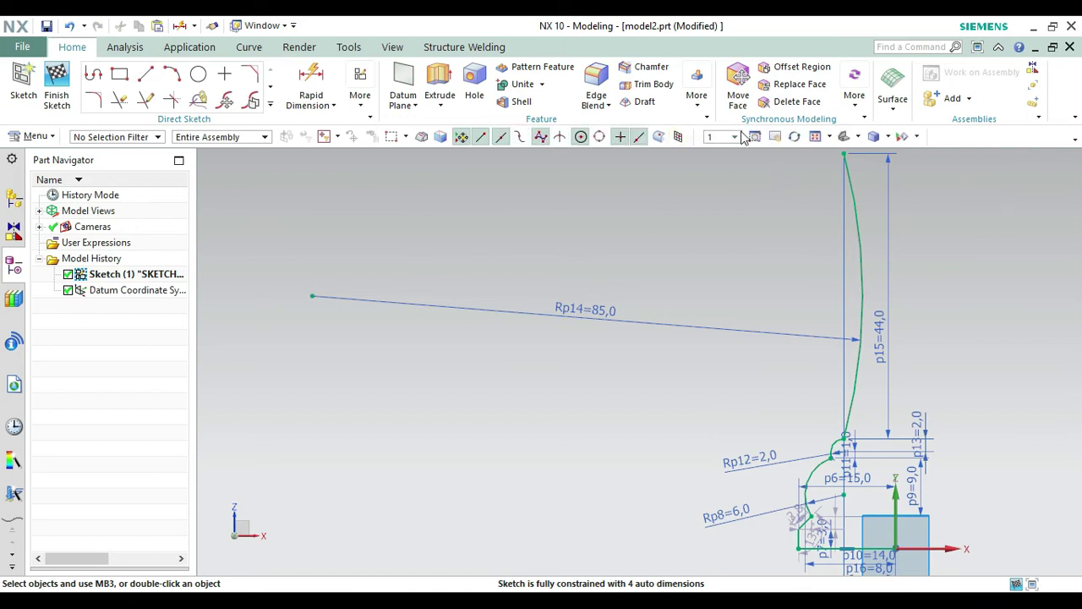
Draw a three-point arc of about 4.3 mm radius upward from the 85 mm arc's upper endpoint, bulging to the left.
left_click(774, 137)
mouse_move(778, 226)
left_mouse_down()
mouse_move(656, 331)
mouse_move(586, 371)
left_mouse_up()
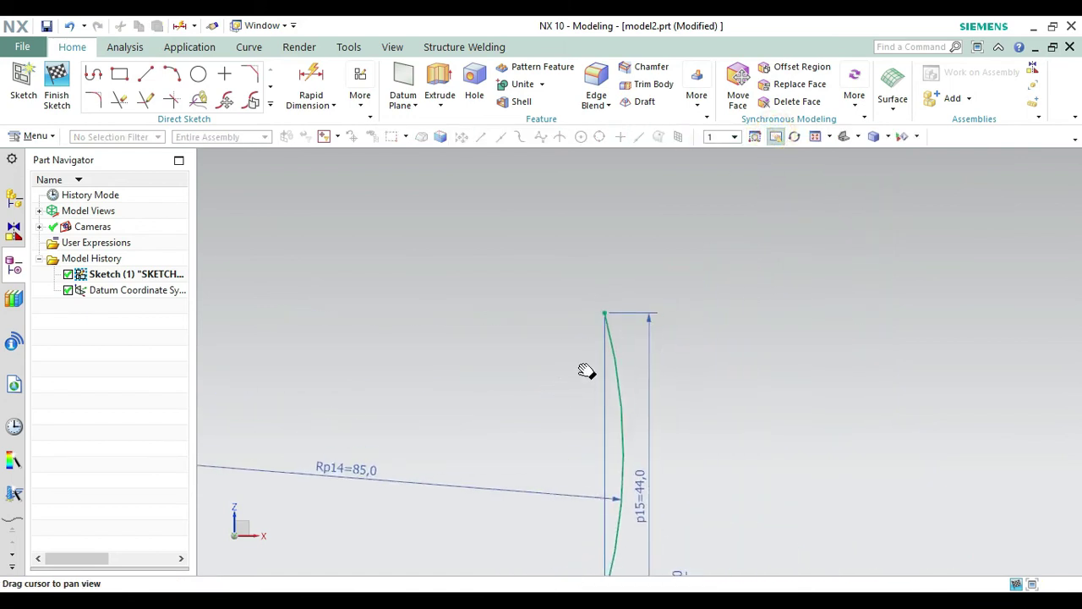
left_click_drag(650, 325, 603, 375)
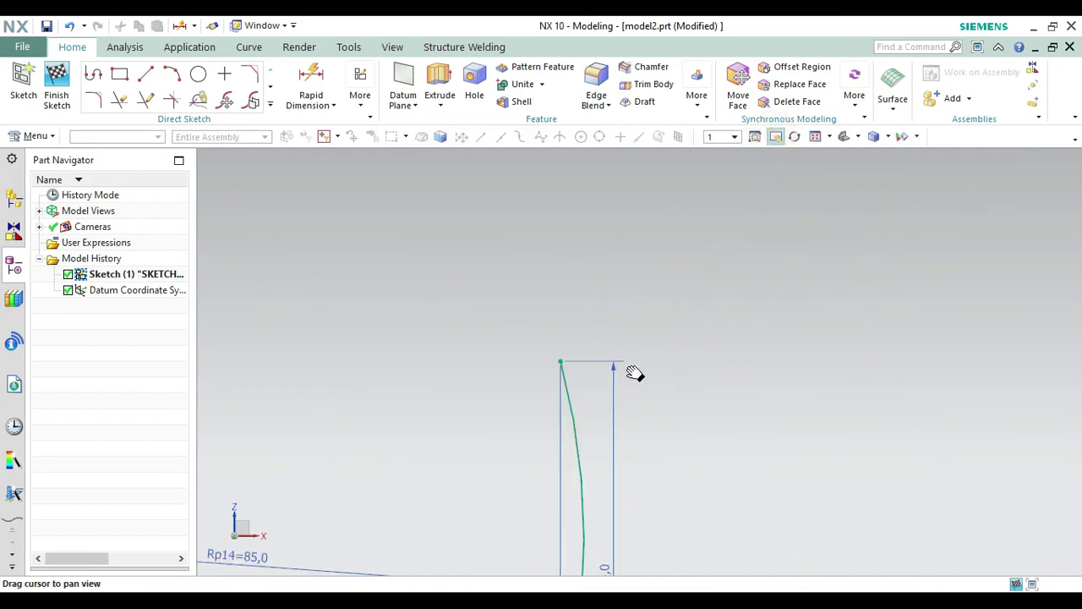
key("Escape")
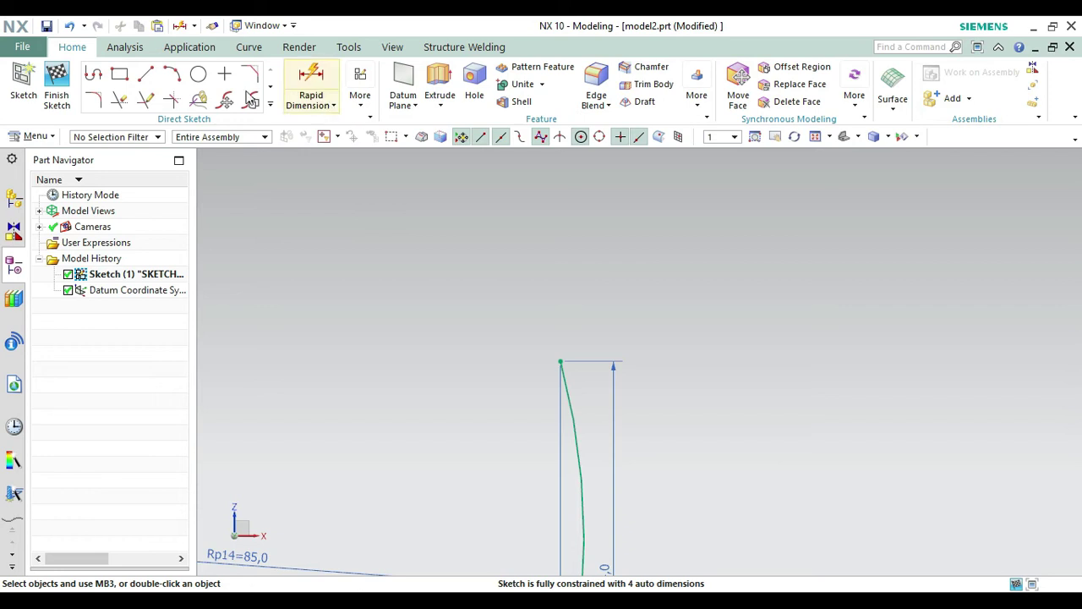
left_click(172, 74)
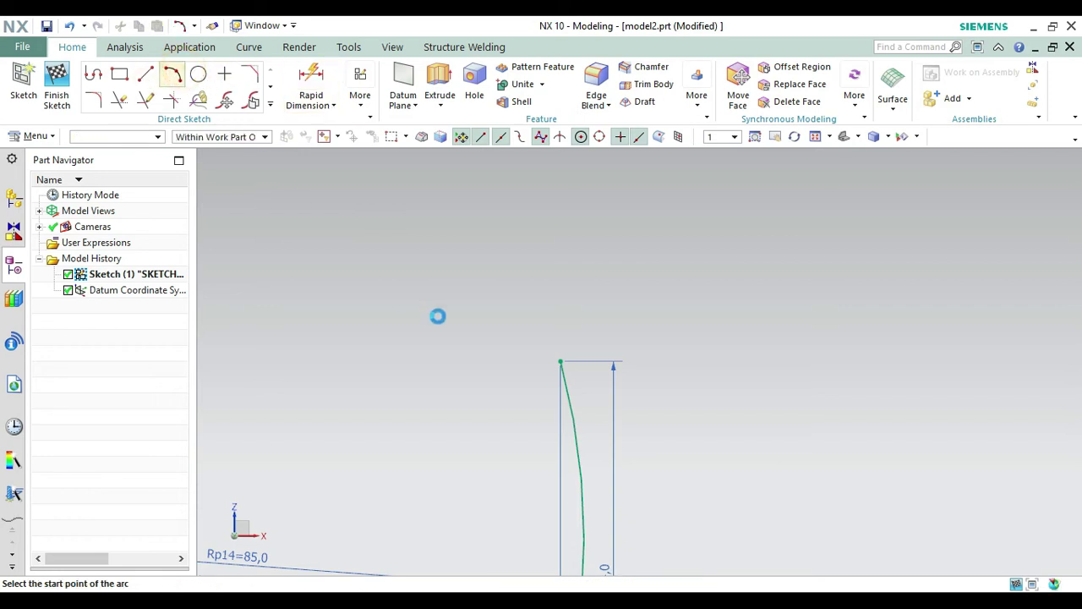
left_click(561, 361)
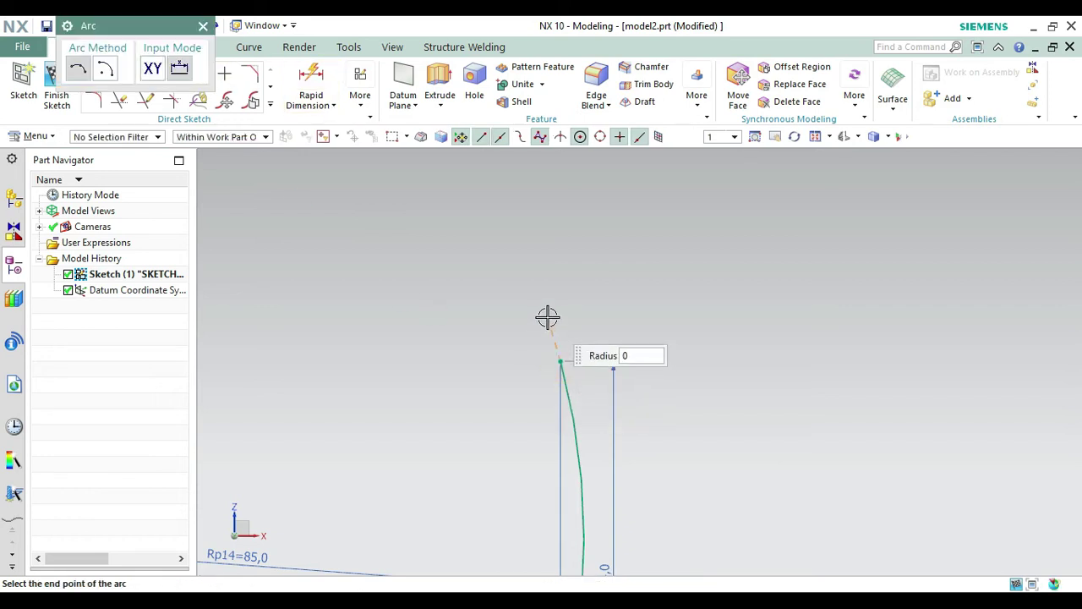
left_click(546, 316)
type("2")
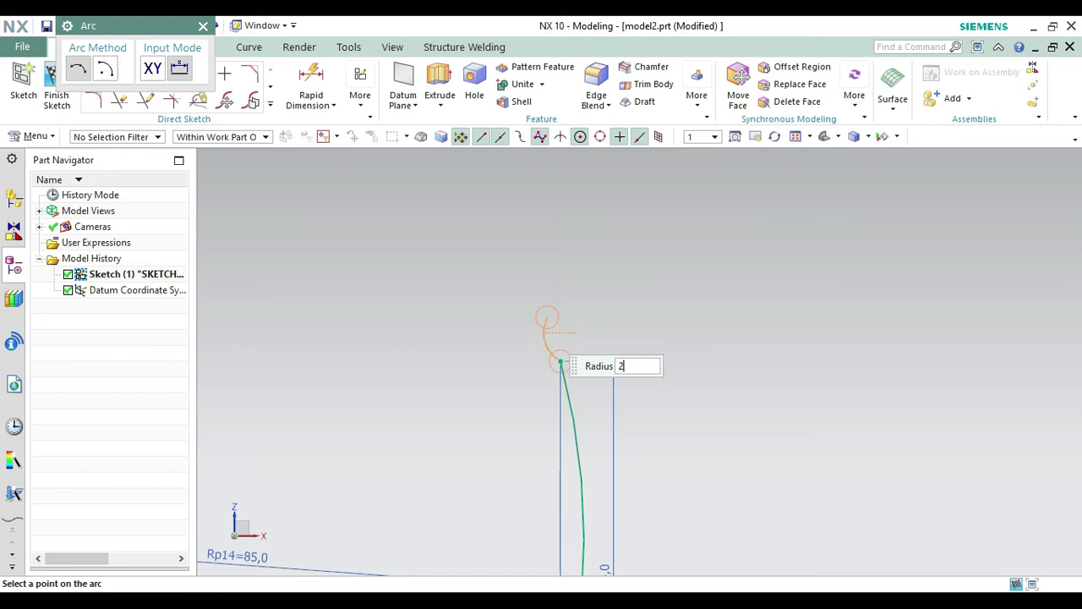
key("BackSpace")
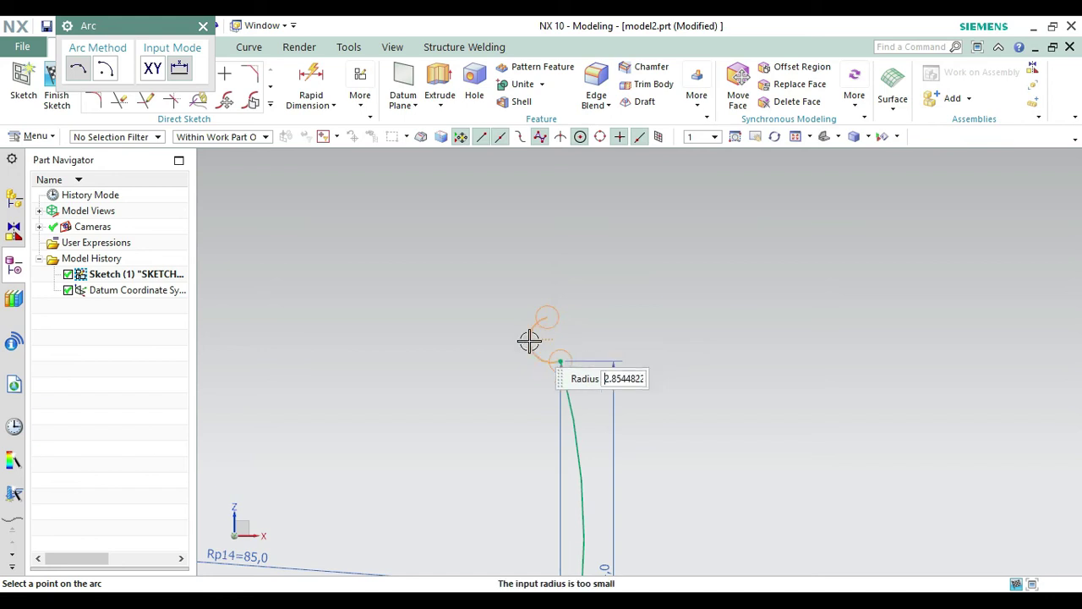
left_click(544, 337)
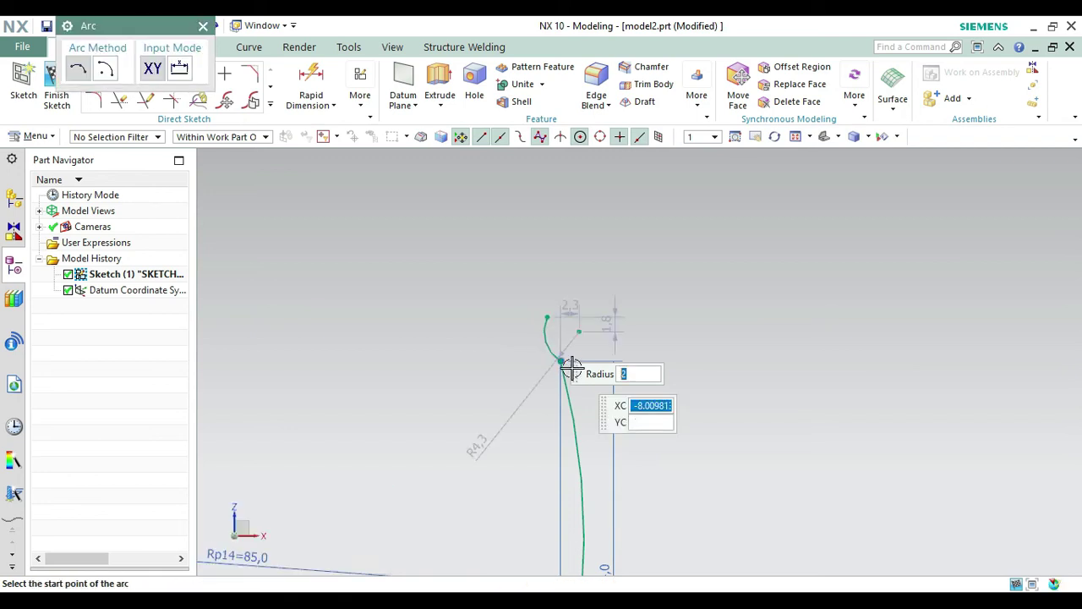
key("Escape")
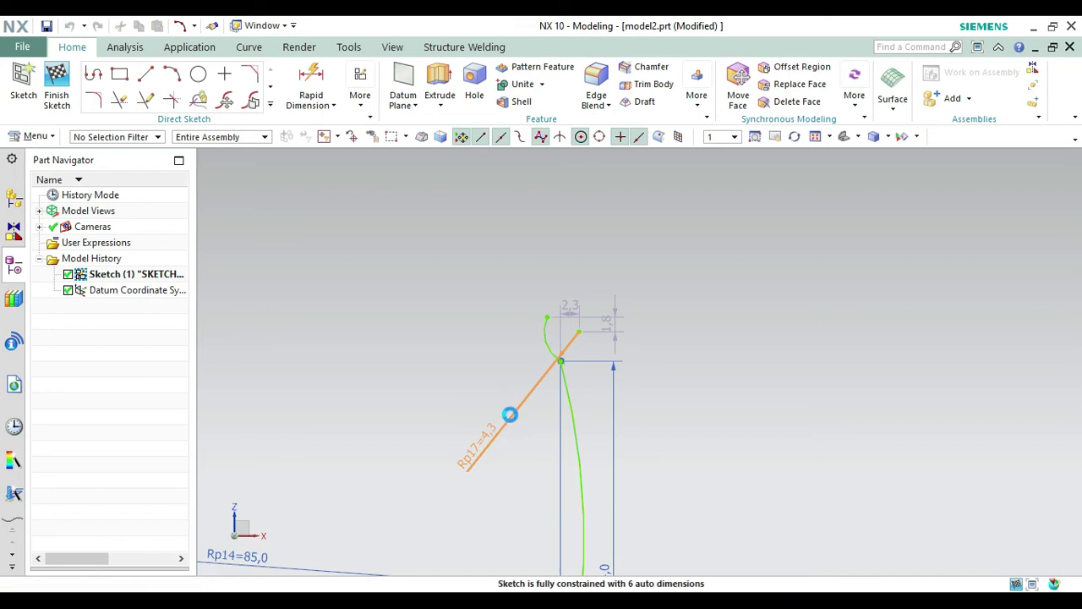
Set the radius of the small arc at the profile's upper end to 2 mm.
double_click(510, 414)
type("2")
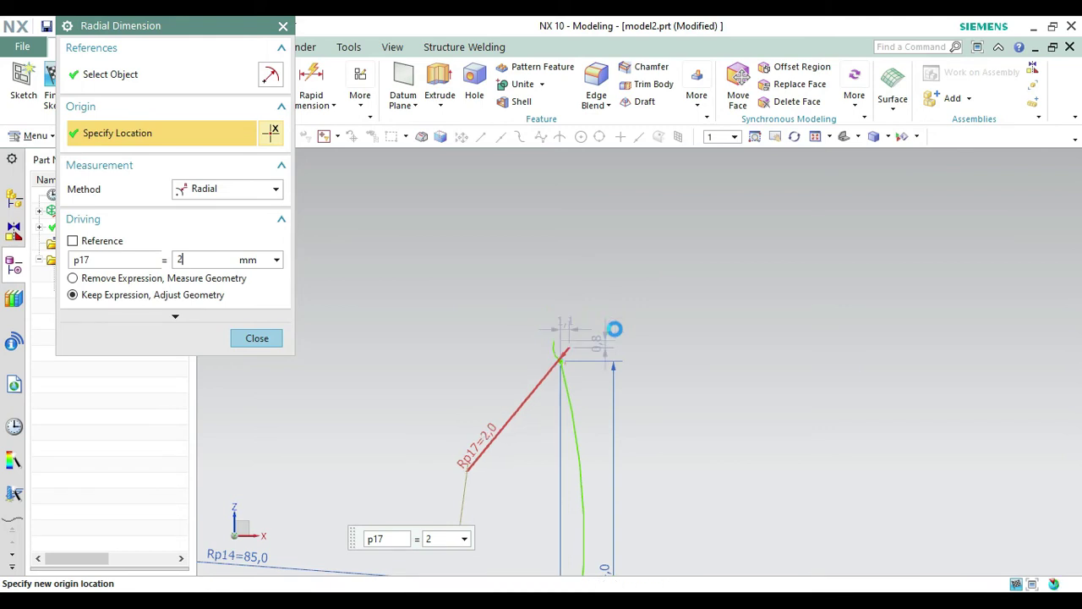
middle_click(384, 359)
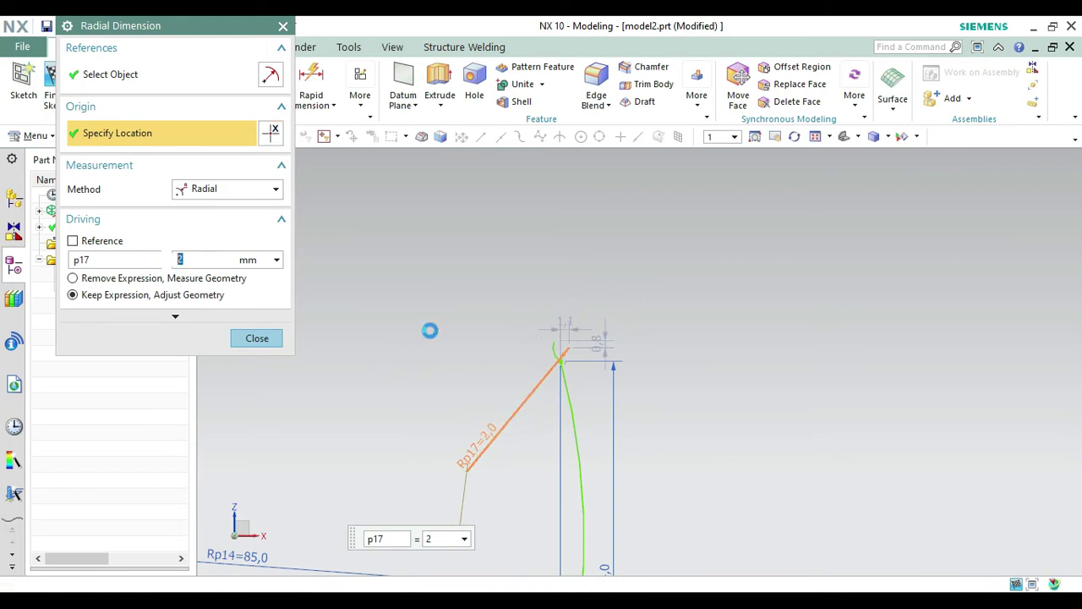
Add a vertical dimension between the top arc's two endpoints and set it to 3.16 mm.
left_click(308, 74)
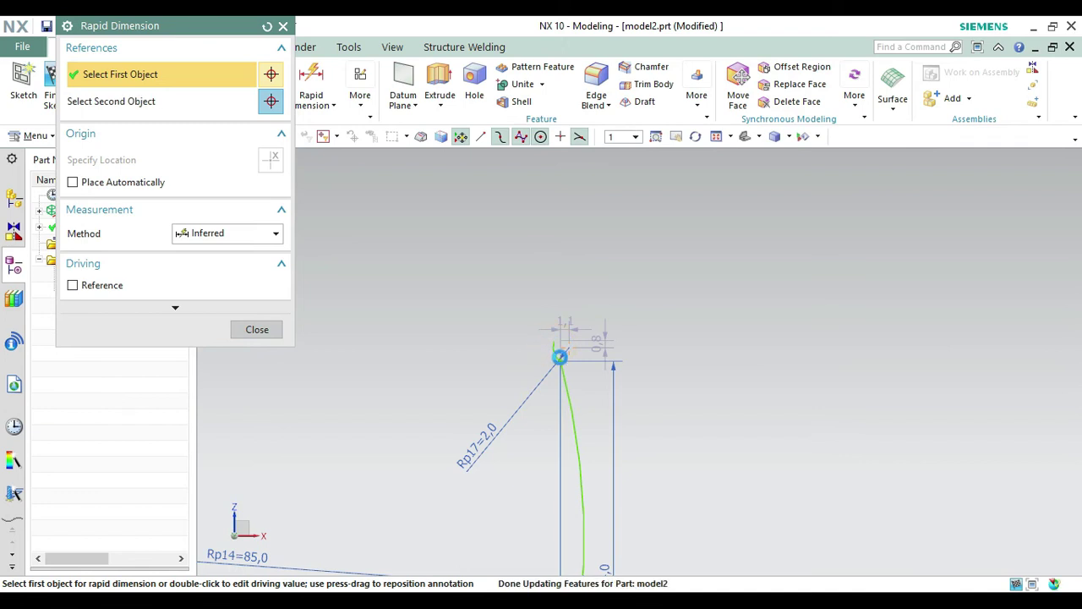
left_click(558, 360)
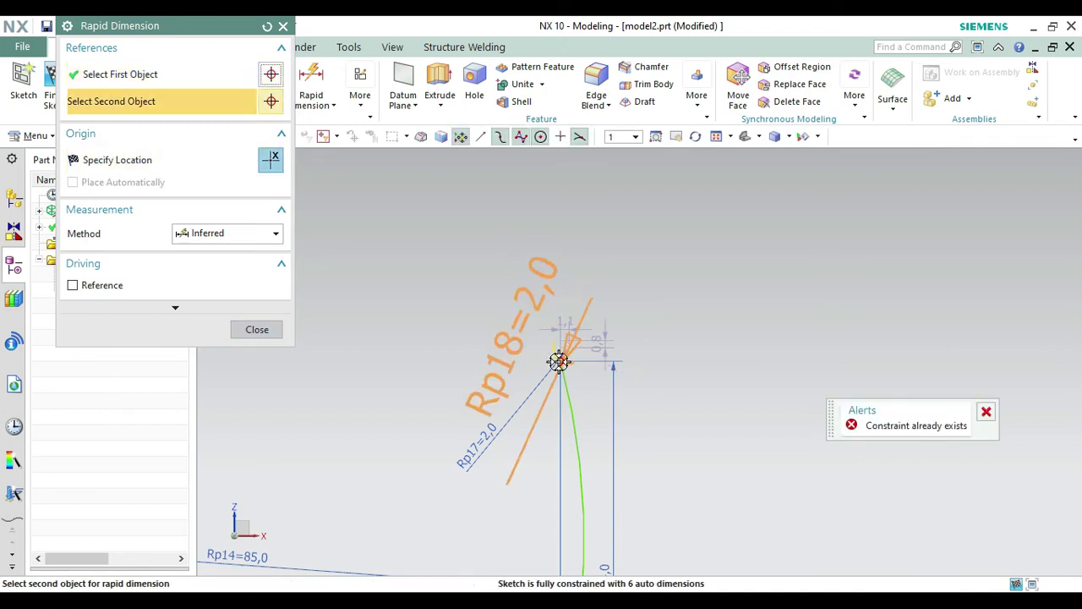
left_click(558, 359)
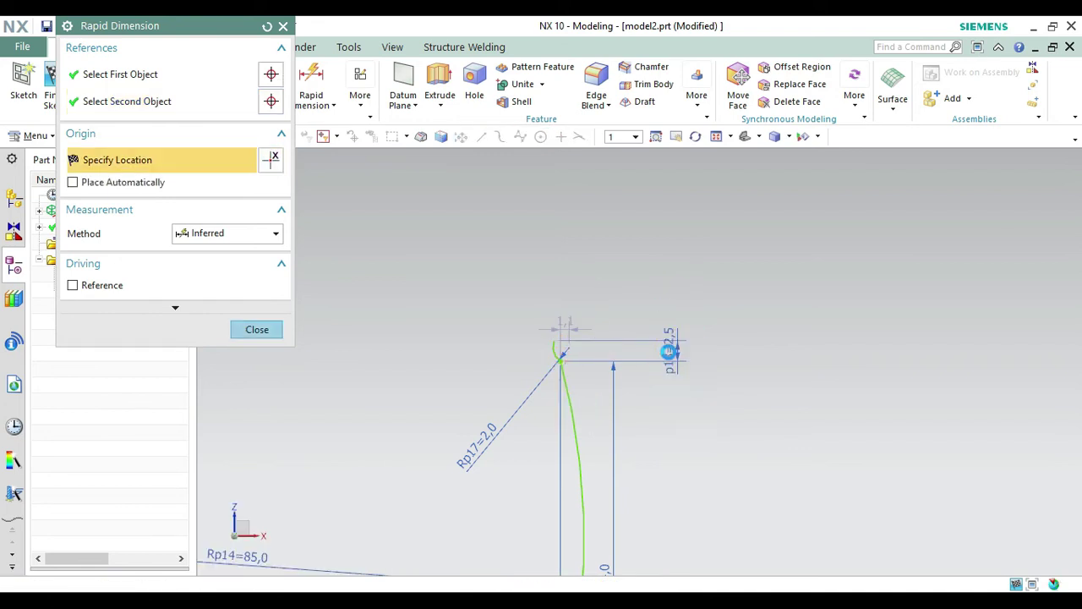
left_click(667, 351)
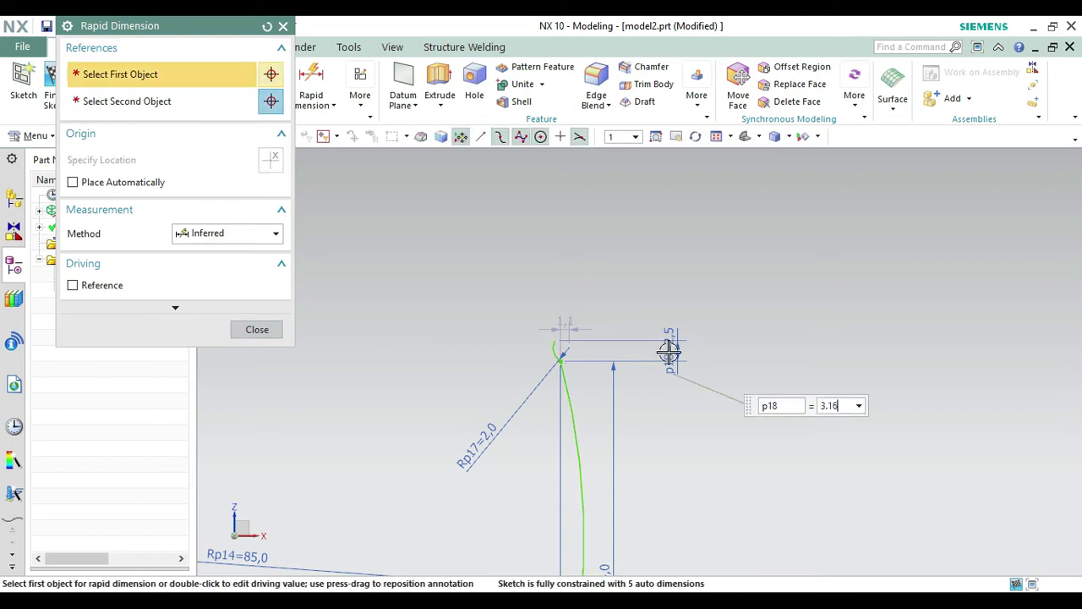
type("3.16")
key("Return")
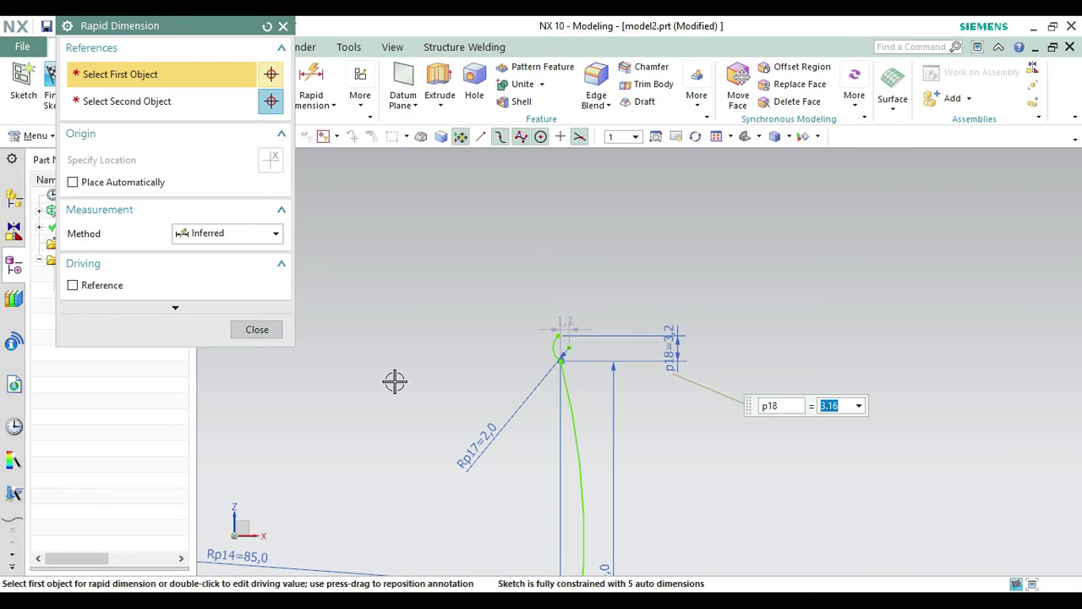
Add a horizontal dimension between the top arc's upper endpoint and the sketch origin and set it to 10 mm.
scroll(470, 512, "down", 2)
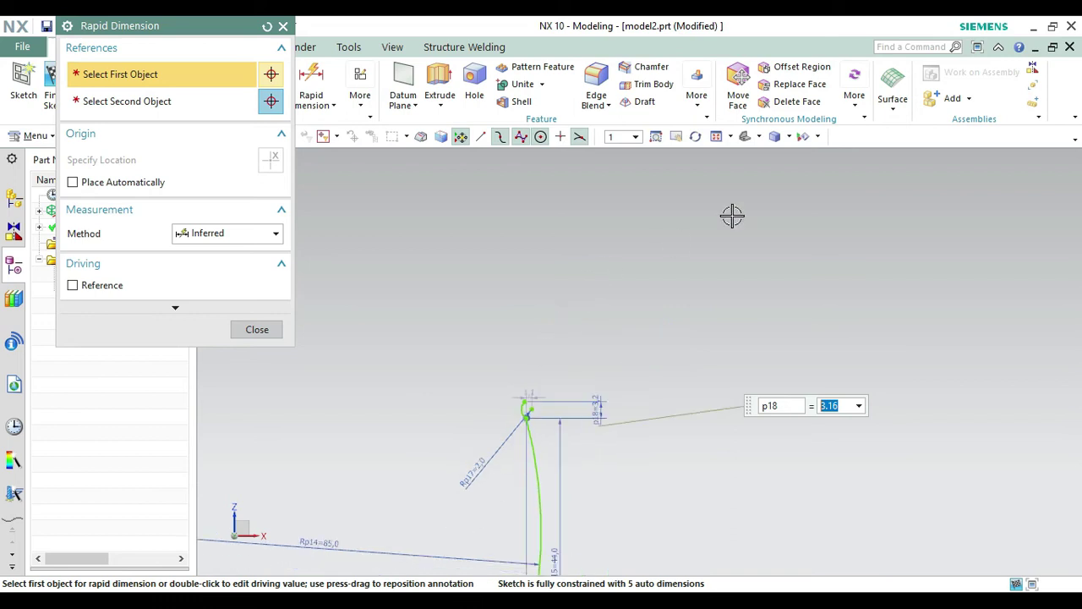
left_click(717, 139)
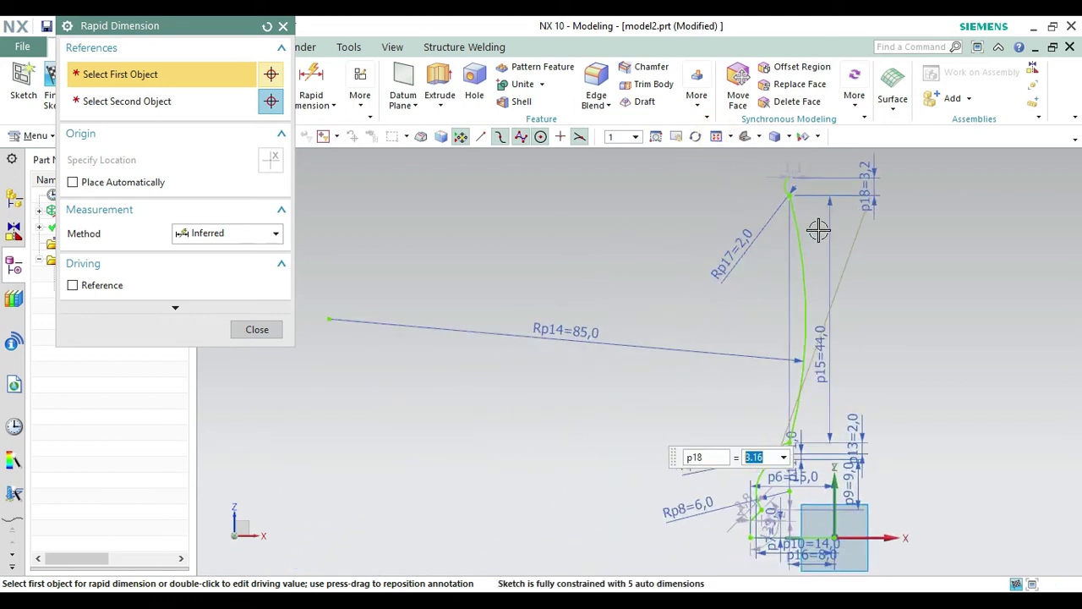
left_click(786, 175)
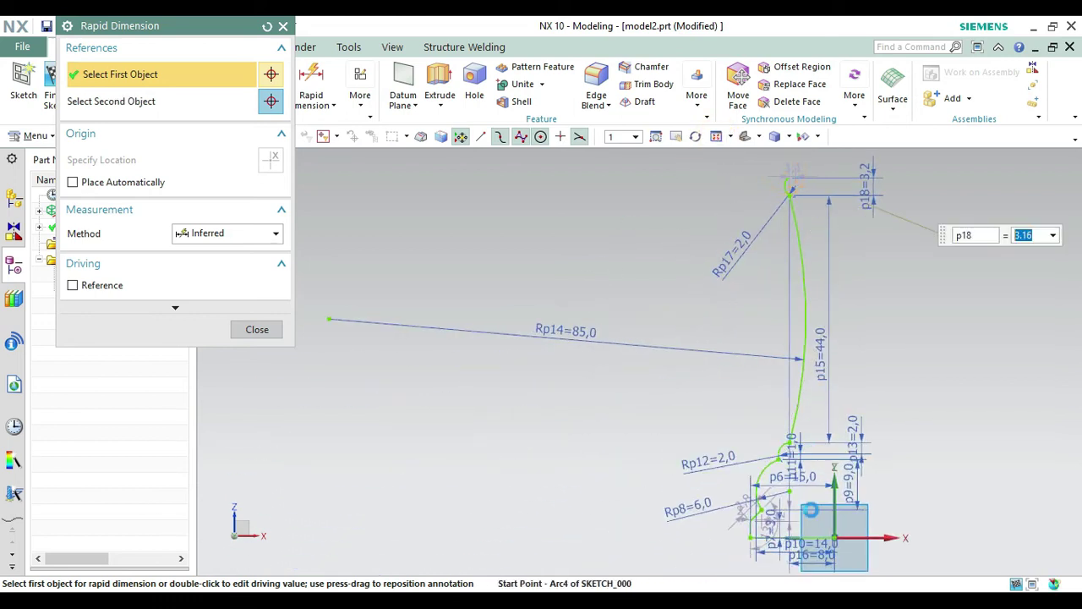
left_click(835, 535)
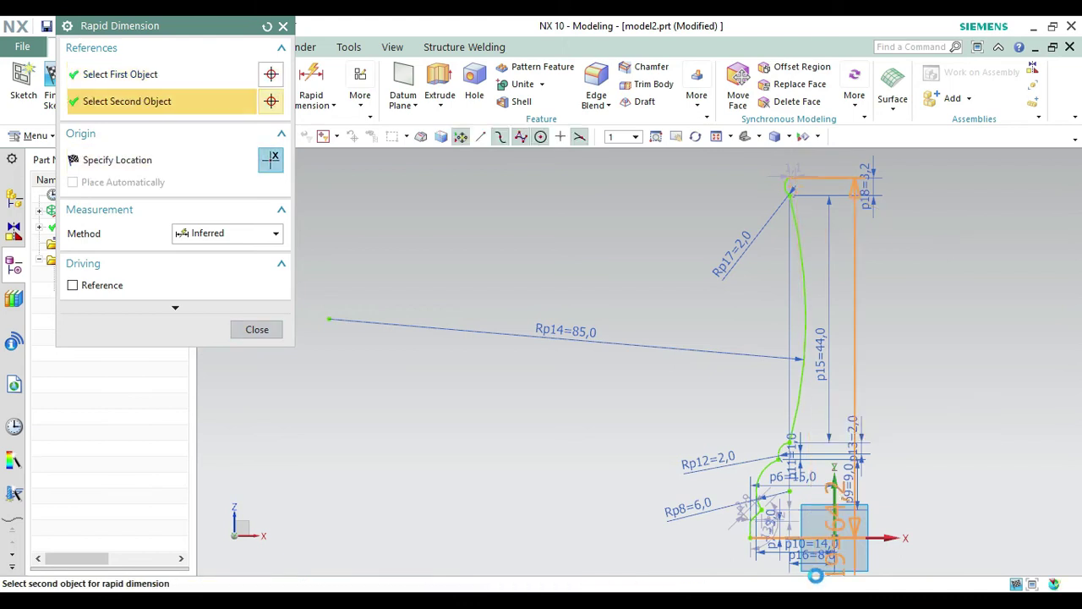
left_click(810, 568)
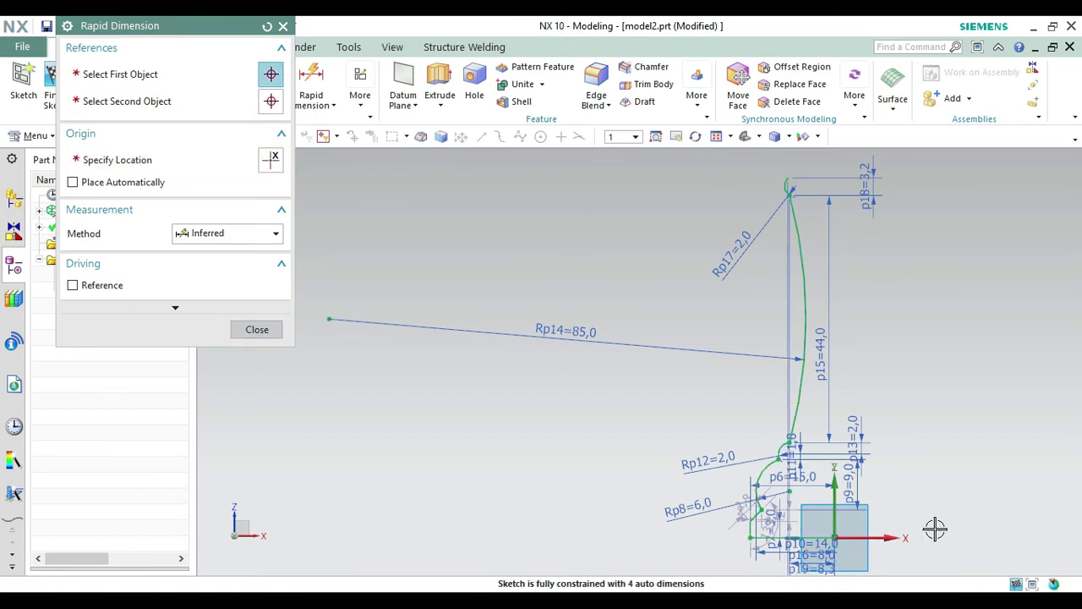
type("10")
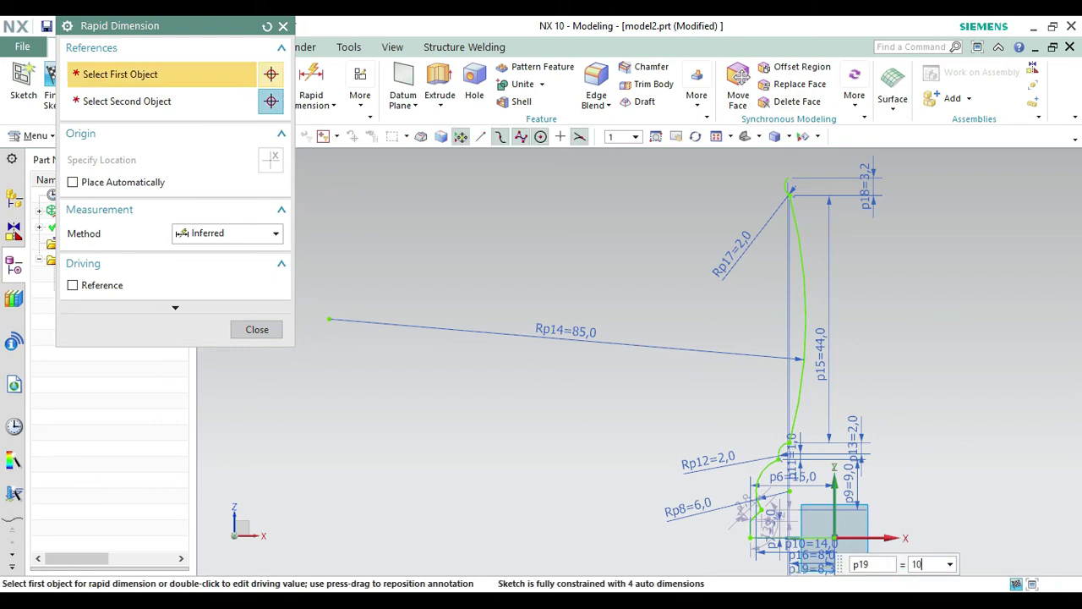
key("Return")
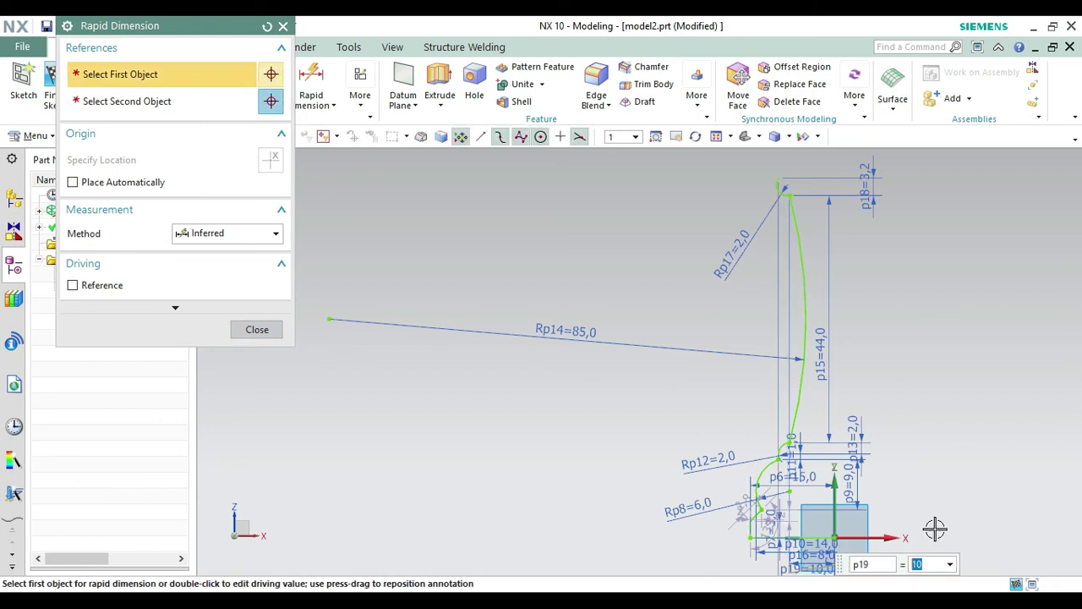
key("Escape")
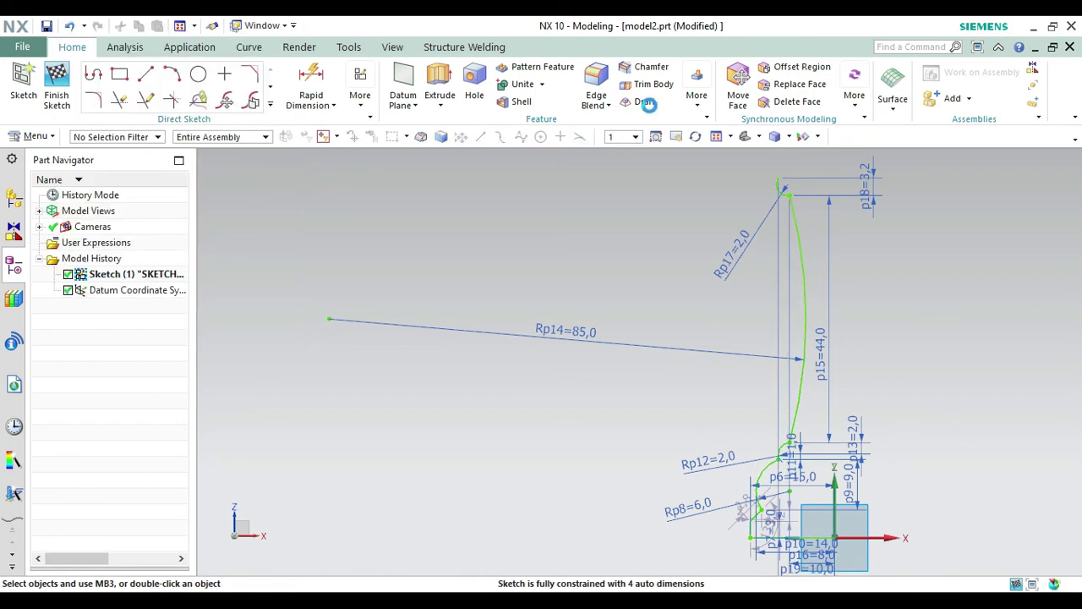
Move the 2 mm radius dimension's label of the small top arc farther down and away from the profile.
left_click_drag(761, 225, 633, 367)
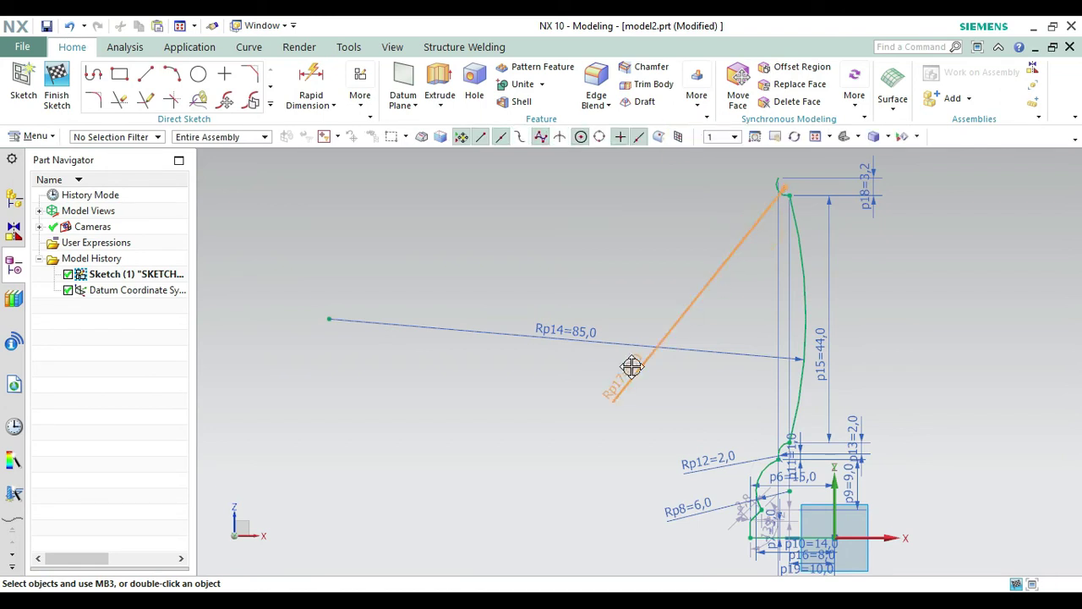
left_click(776, 136)
mouse_move(853, 158)
left_mouse_down()
mouse_move(755, 293)
mouse_move(715, 310)
left_mouse_up()
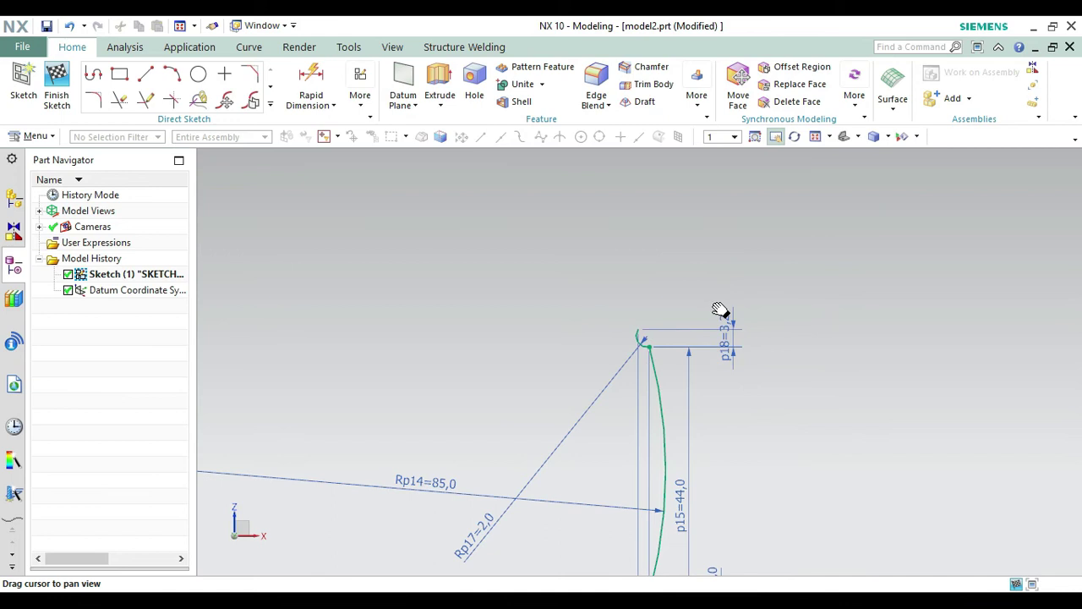
scroll(720, 310, "up", 3)
key("Escape")
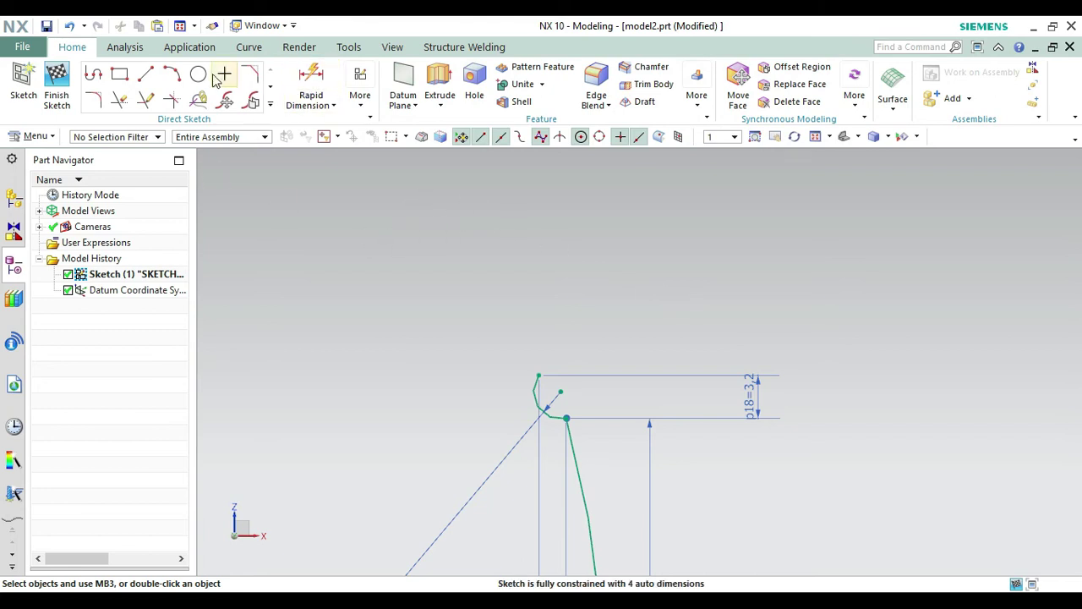
Draw a three-point arc of radius 10.64 mm upward from the small top arc's upper endpoint, bulging to the right.
left_click(172, 74)
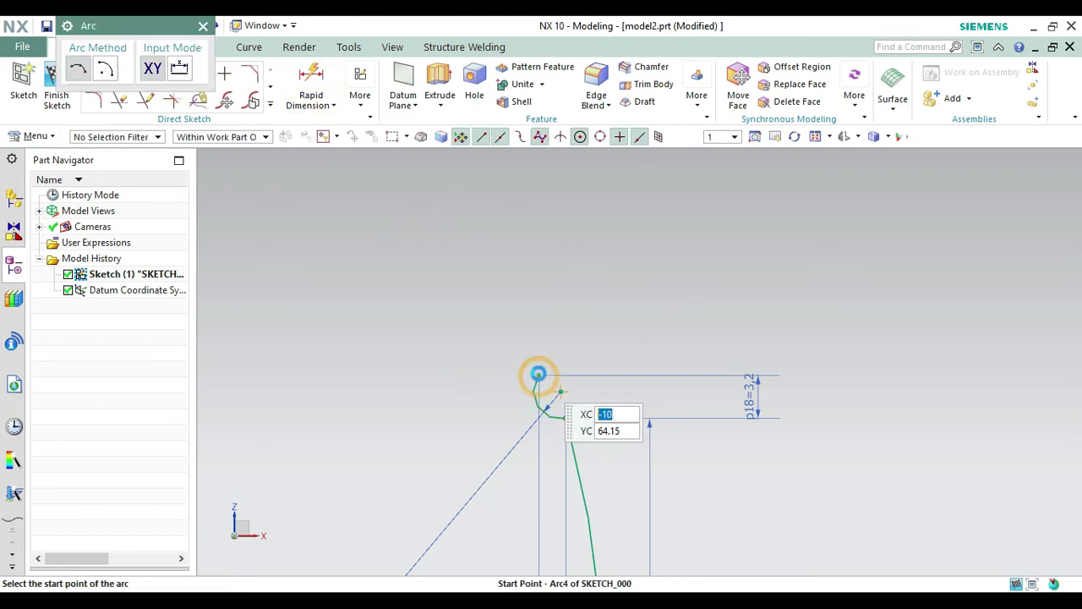
left_click(539, 375)
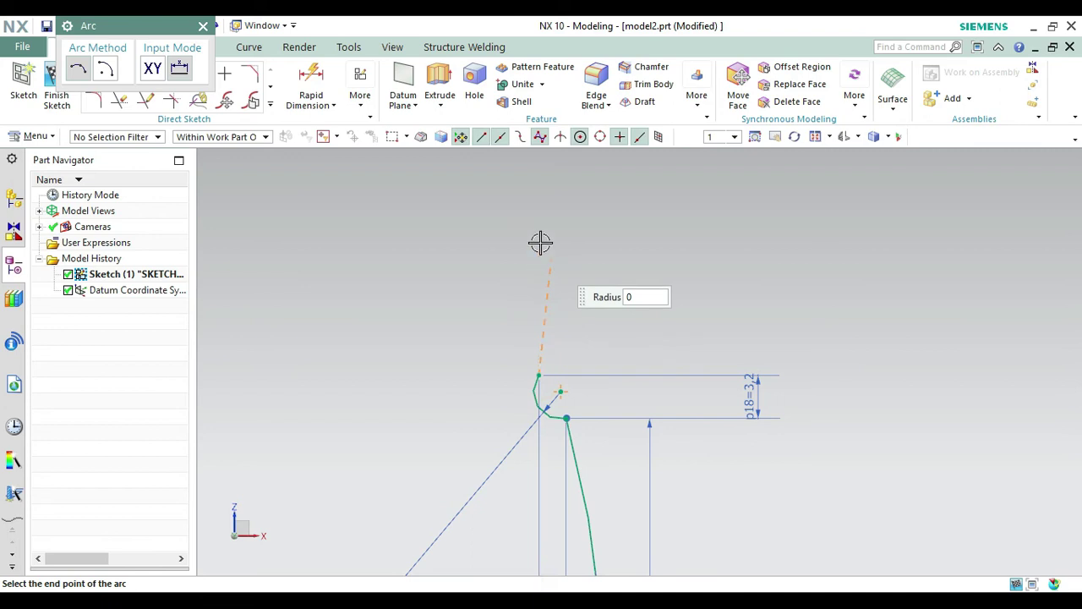
left_click(487, 192)
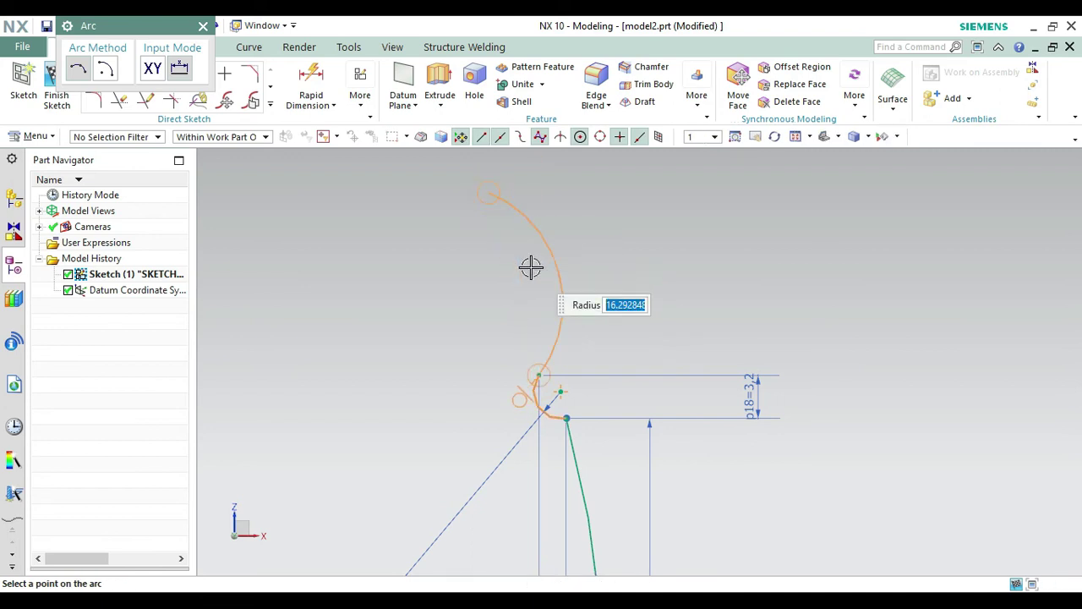
type("10")
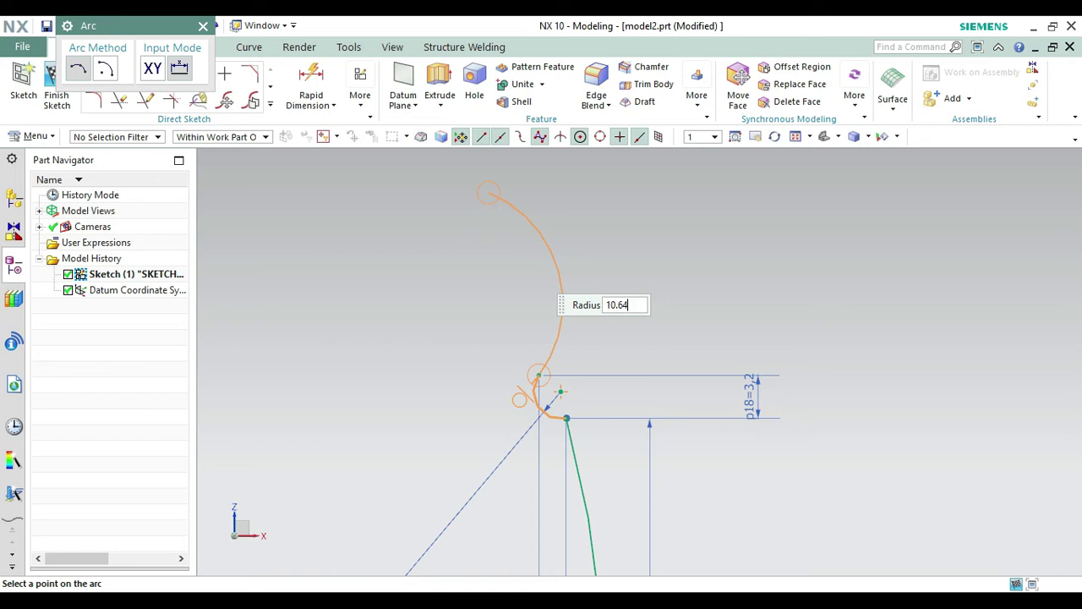
type(".64")
key("Return")
left_click(530, 267)
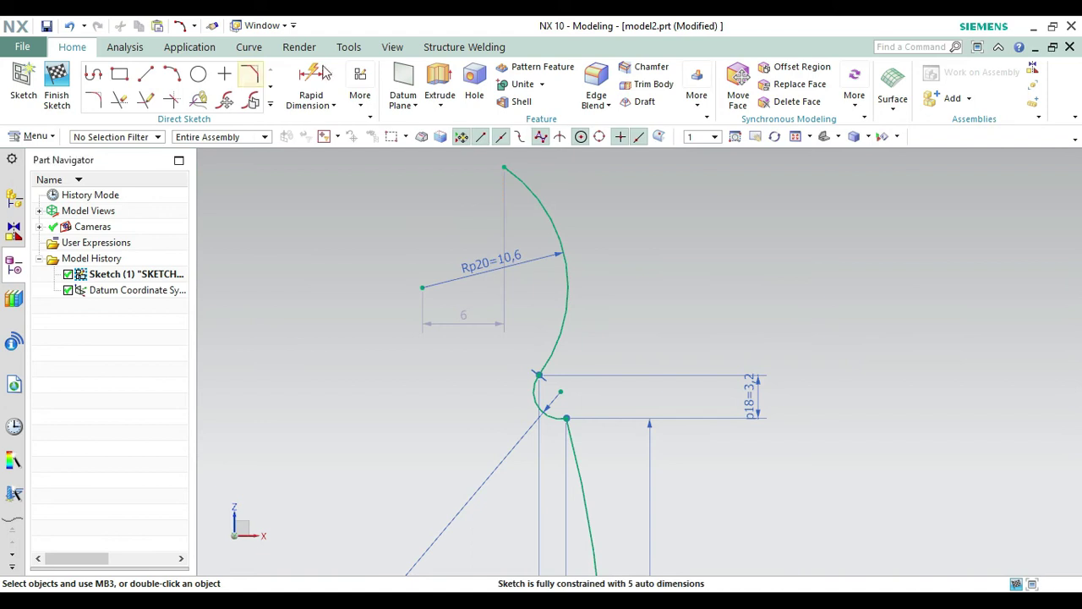
Add a vertical dimension between the two endpoints of the 10.64 mm arc.
left_click(320, 69)
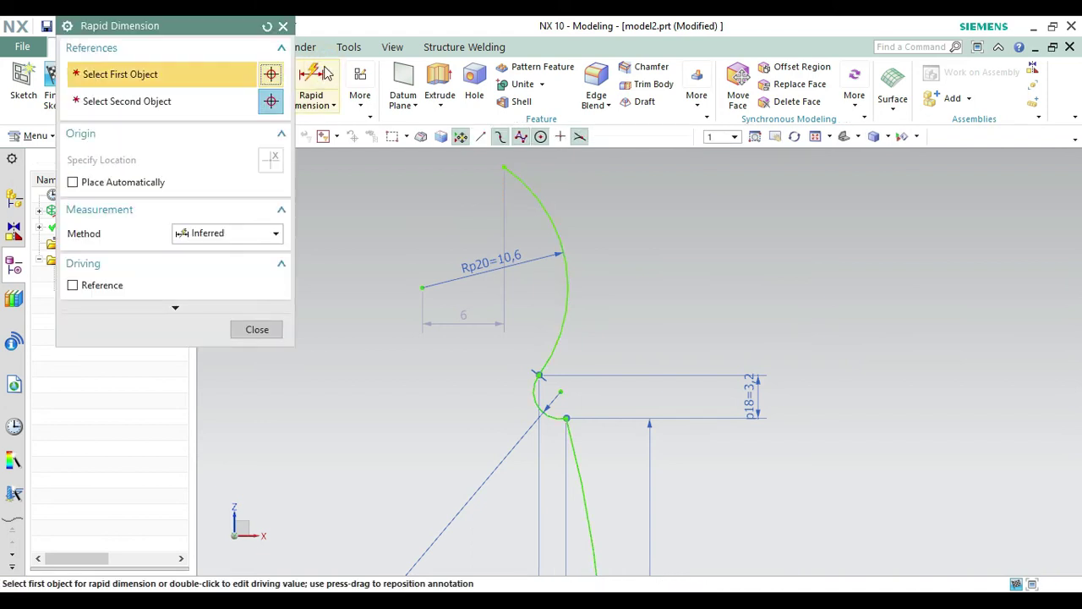
left_click(504, 169)
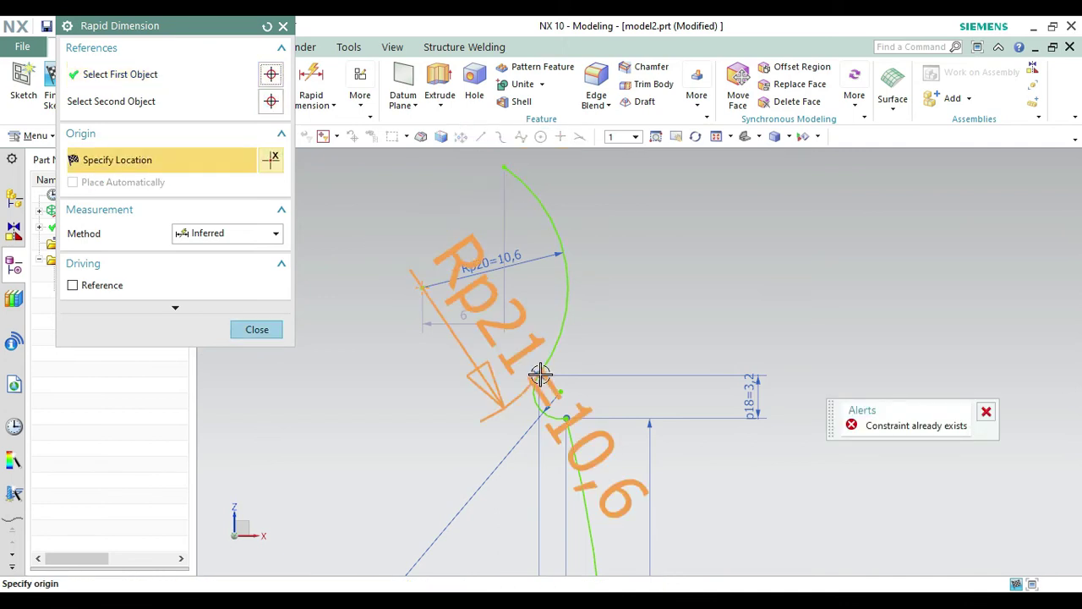
left_click(670, 372)
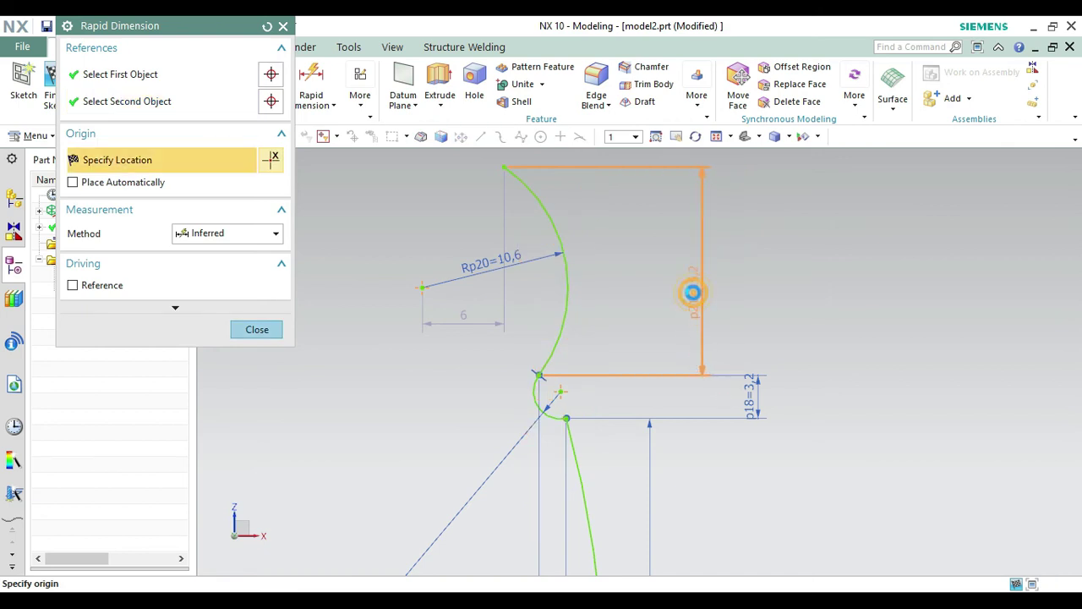
left_click(764, 338)
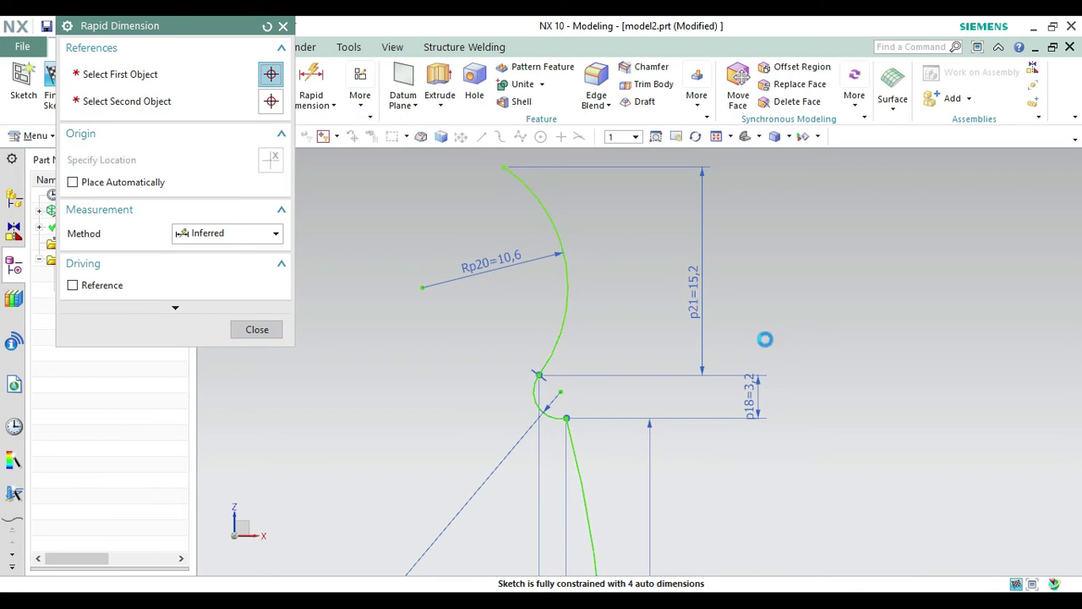
Try to set the 10.64 mm arc's vertical dimension to 18.84 mm.
type("18")
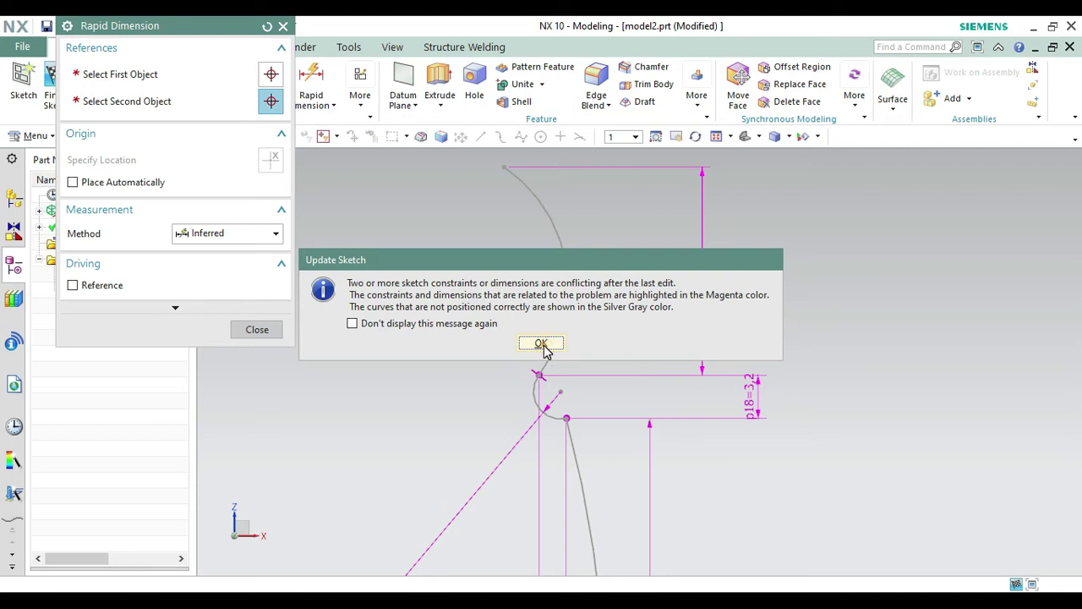
left_click(541, 343)
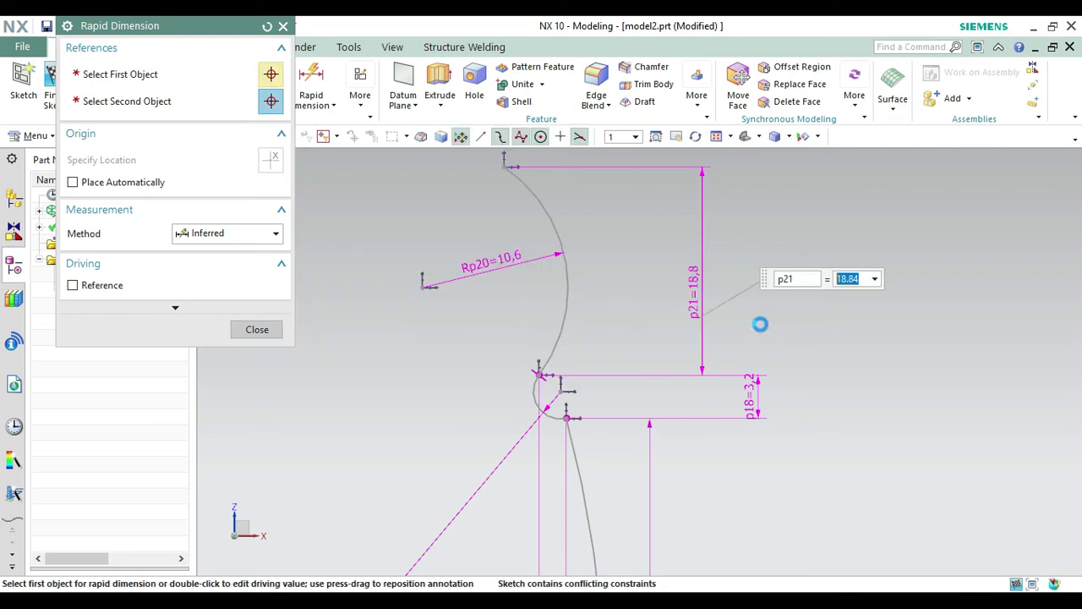
key("Escape")
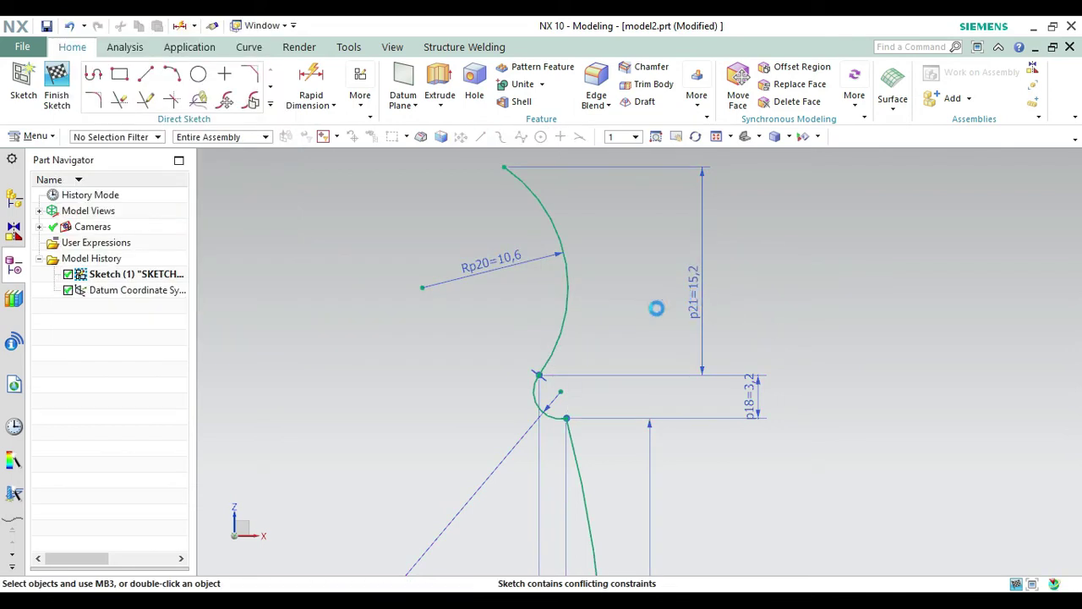
Set the vertical dimension between the 10.64 mm arc's endpoints to 17 mm.
double_click(701, 299)
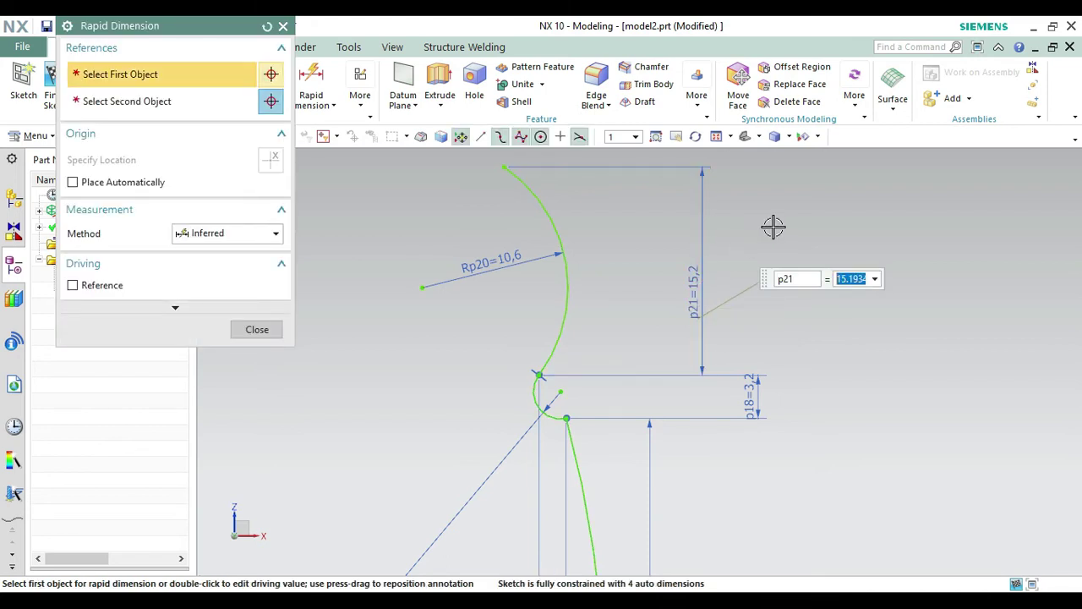
type("17")
key("Return")
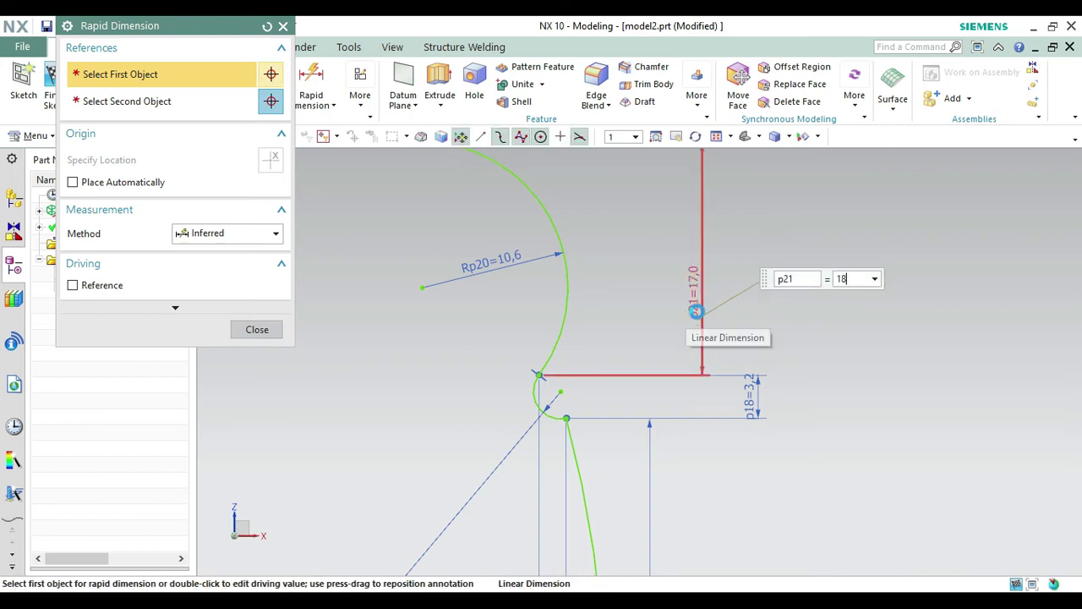
Try to set the 10.64 mm arc's vertical dimension to 18 mm.
key("Return")
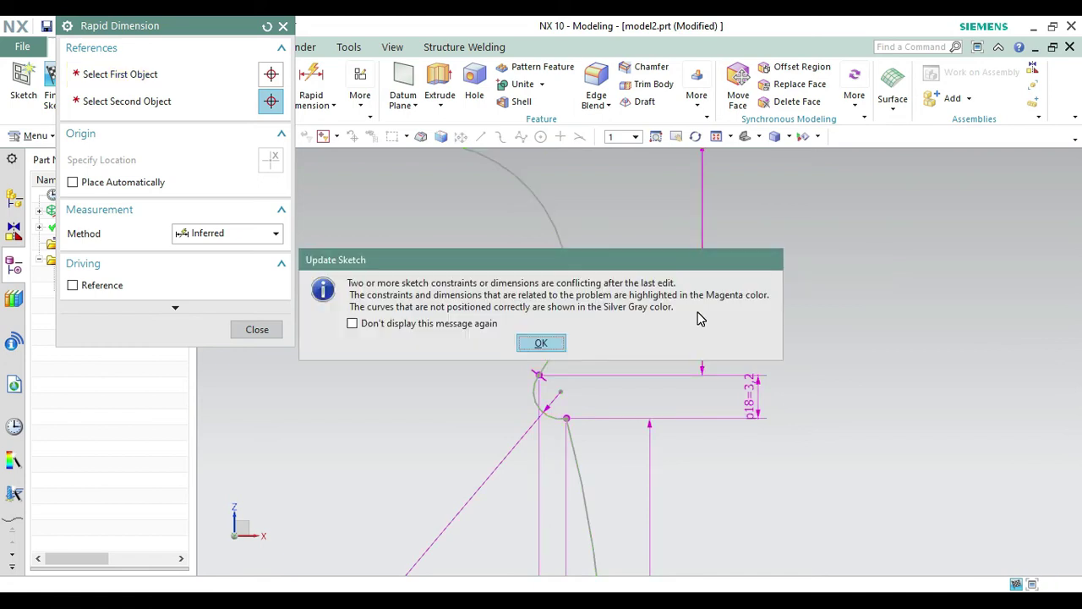
left_click(539, 340)
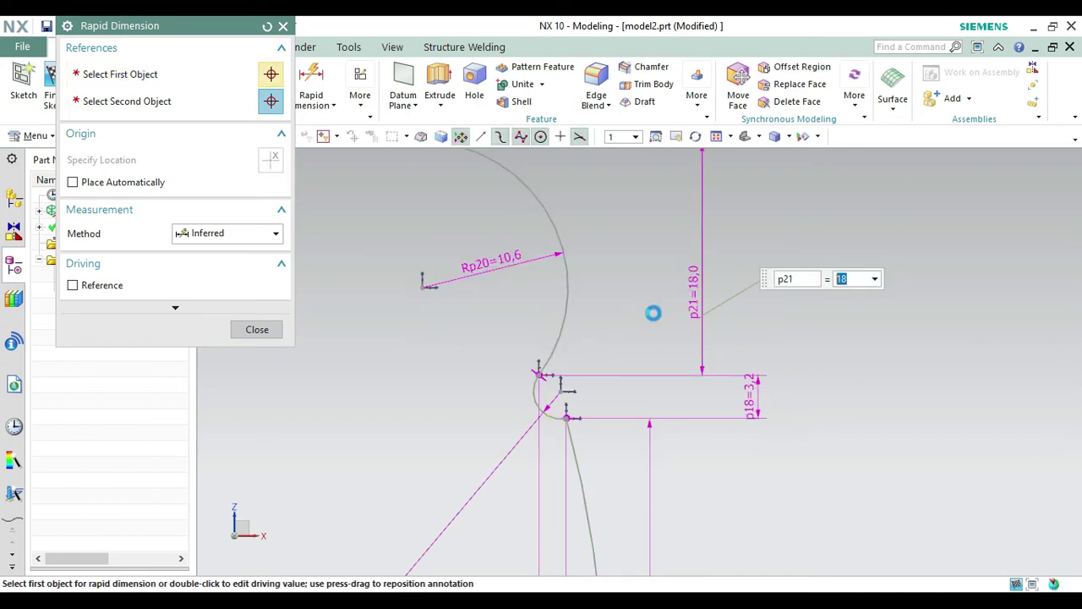
key("Escape")
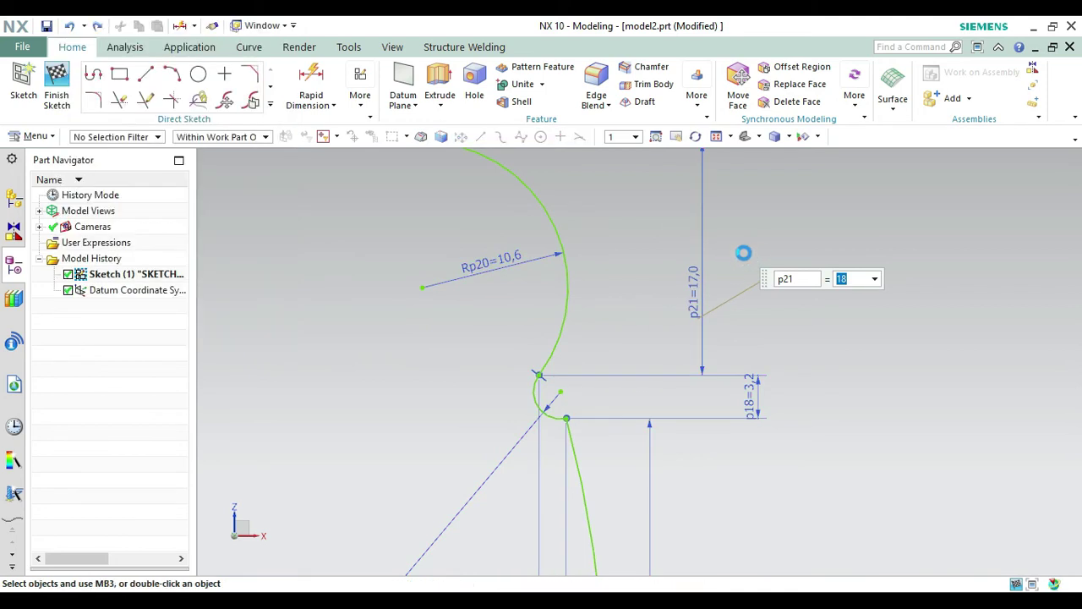
Try to add a horizontal dimension between the 10.64 mm arc's free endpoint and the sketch origin, and undo it.
scroll(744, 325, "down", 5)
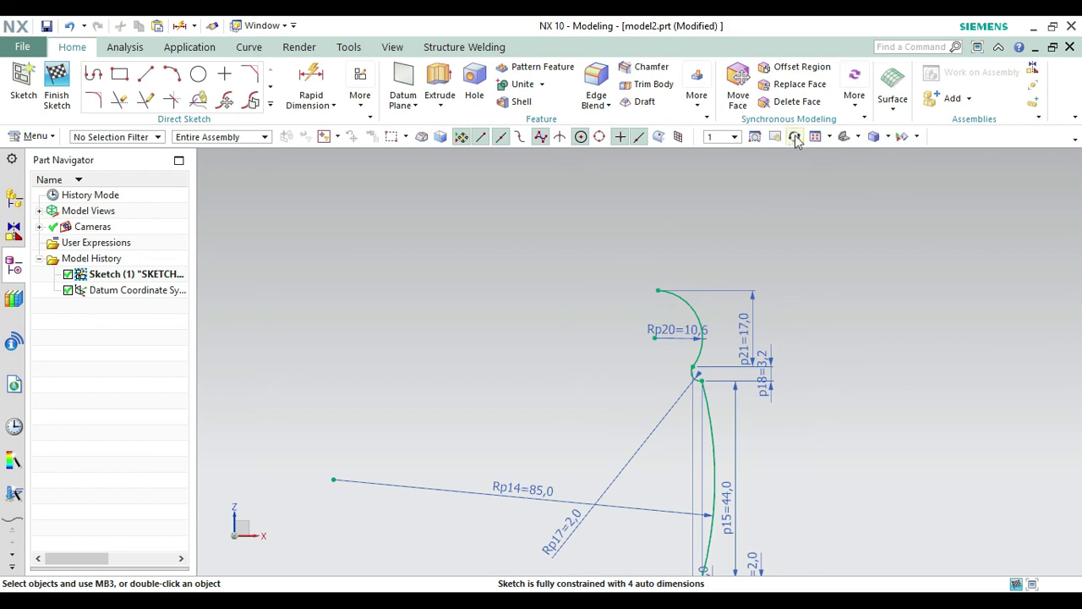
left_click(817, 137)
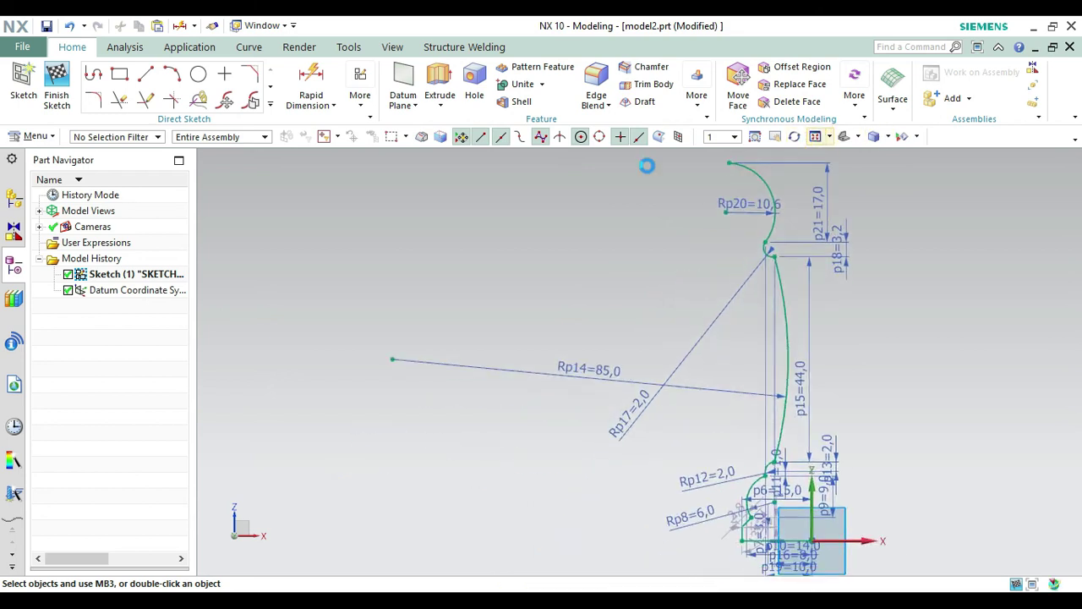
key("d")
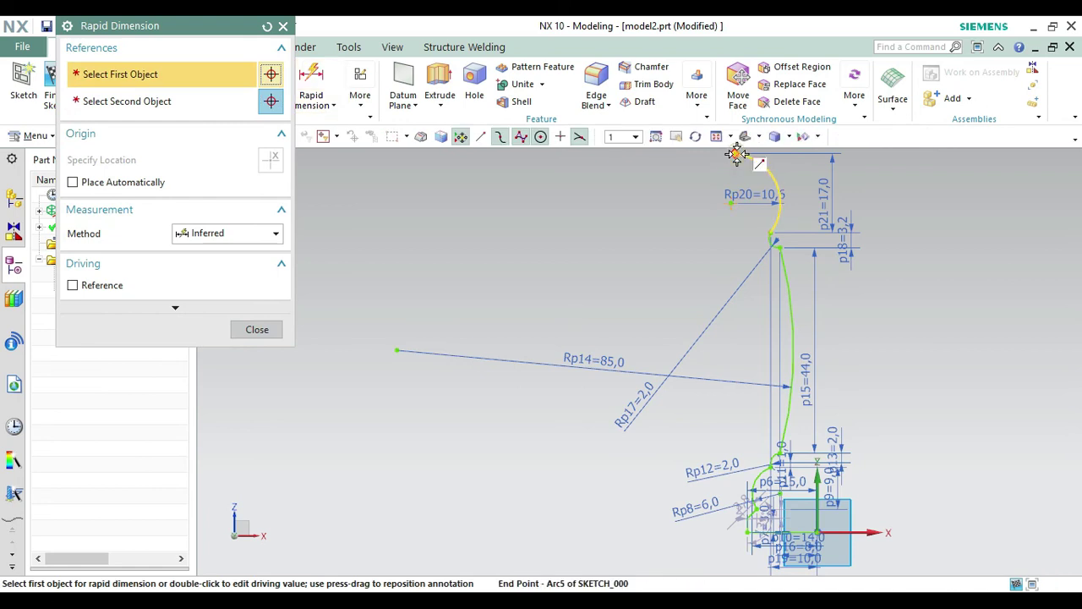
left_click(735, 151)
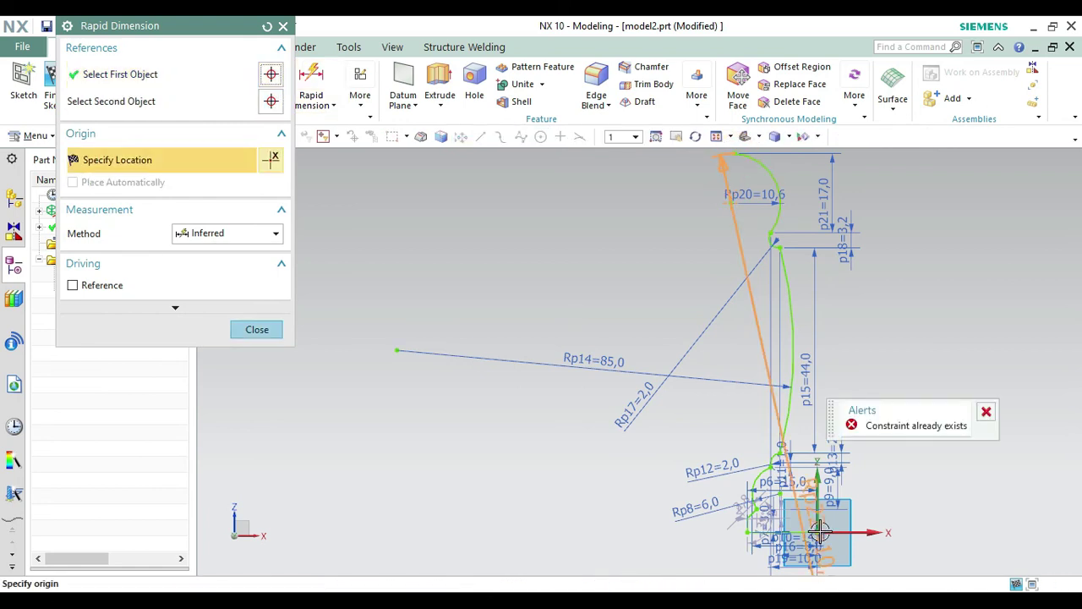
left_click(822, 533)
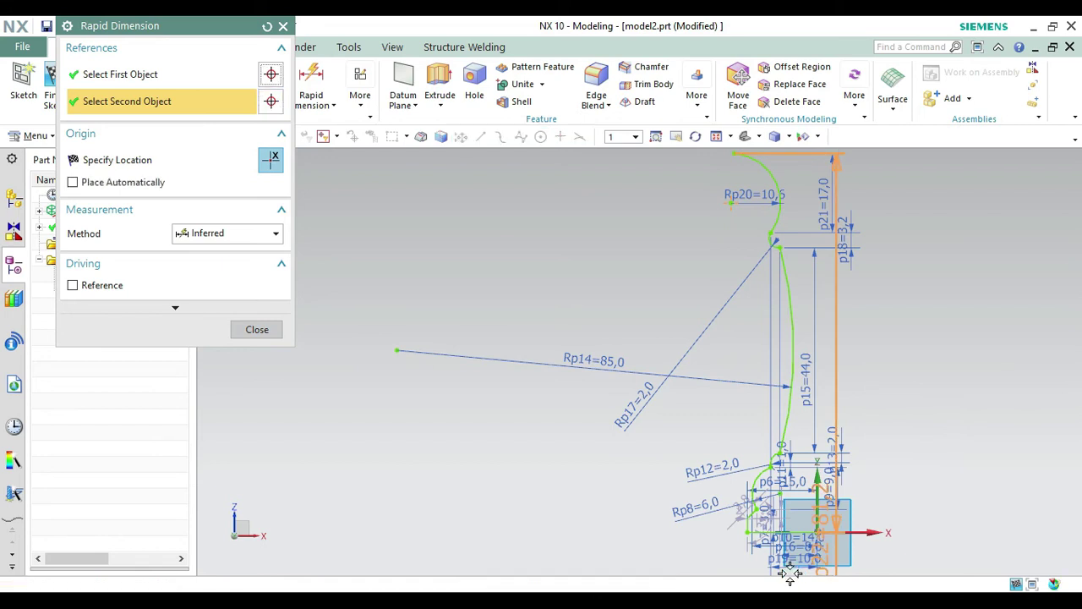
left_click(788, 573)
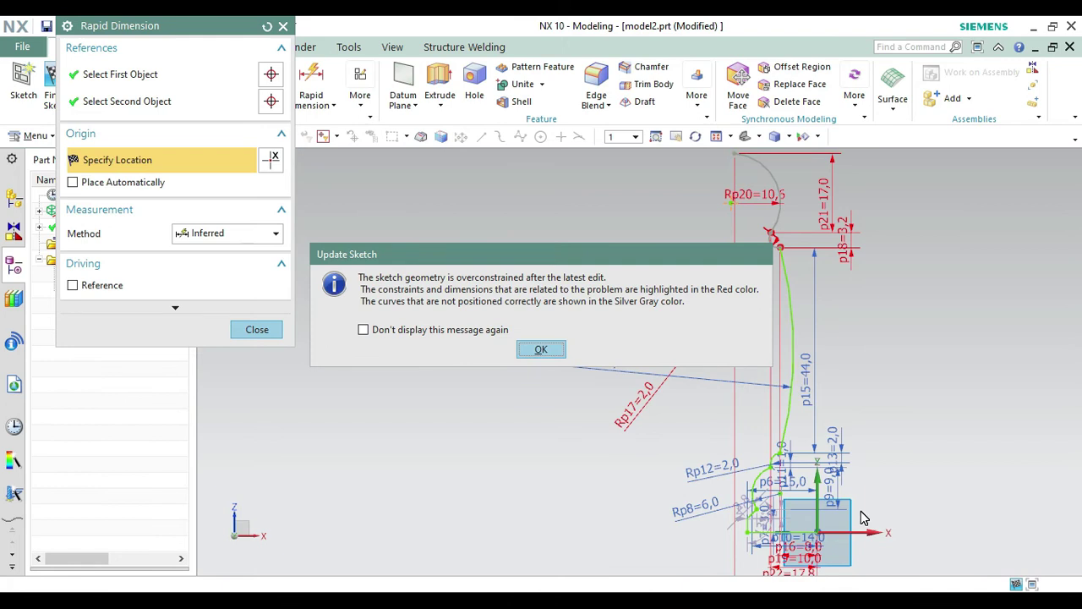
key("Return")
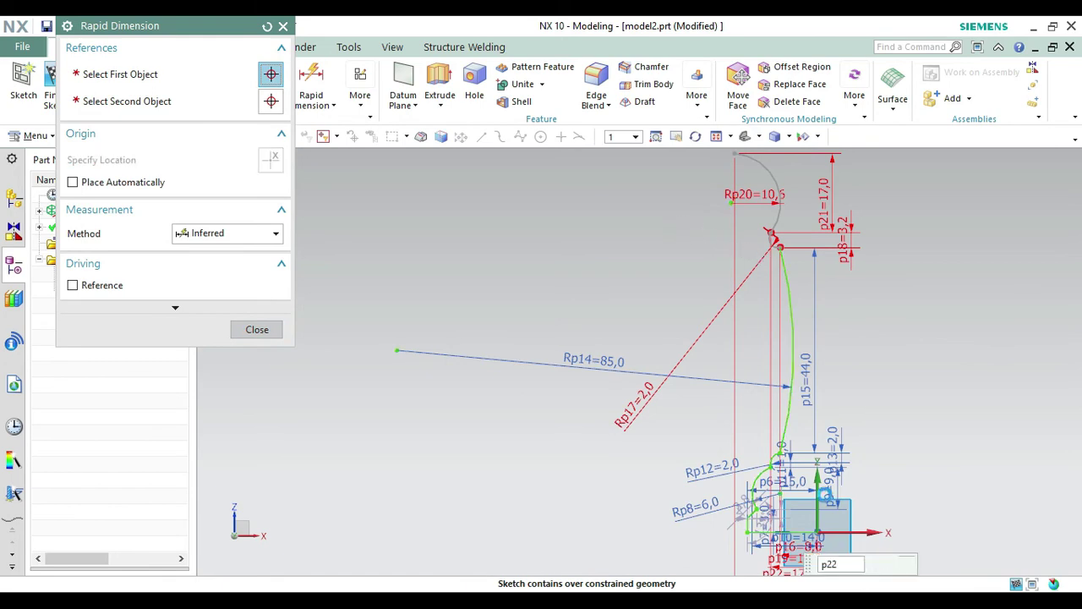
key("Escape")
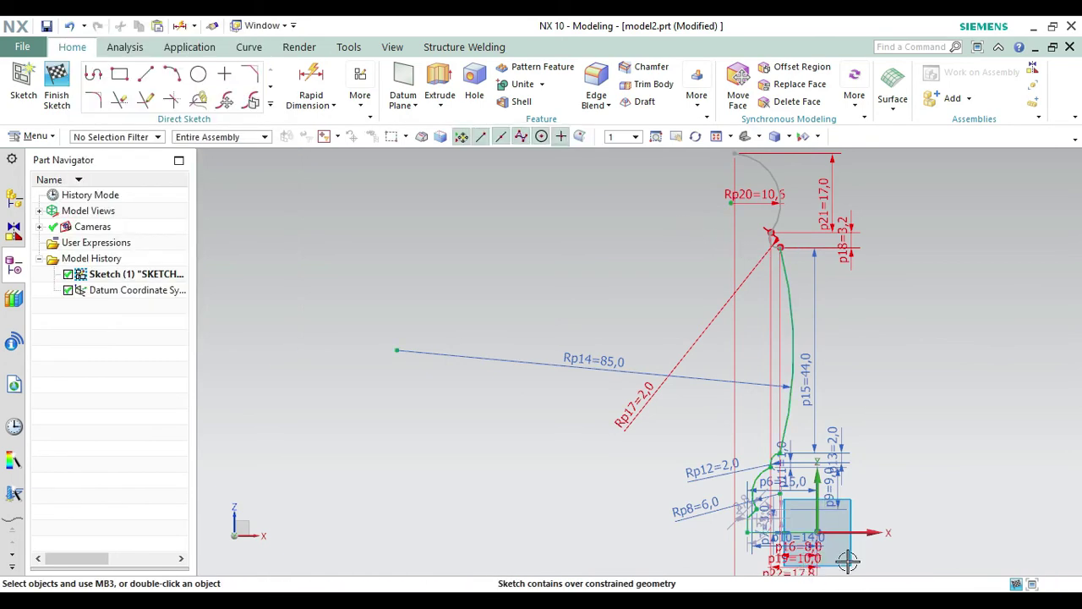
key("ctrl+z")
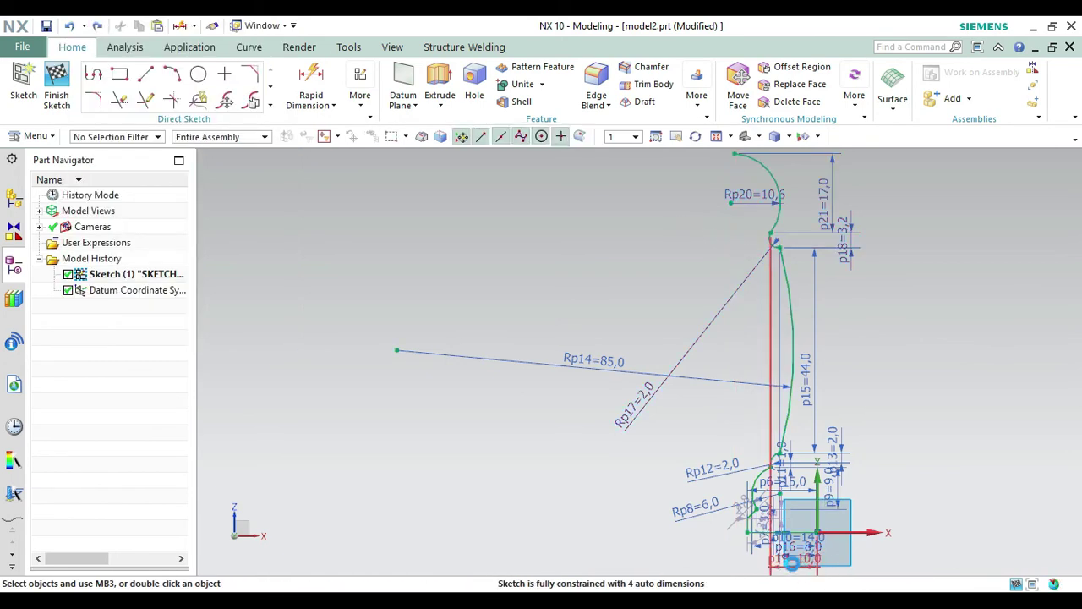
Delete the 14 mm and 10 mm horizontal dimensions to the sketch origin below the profile.
left_click(803, 560)
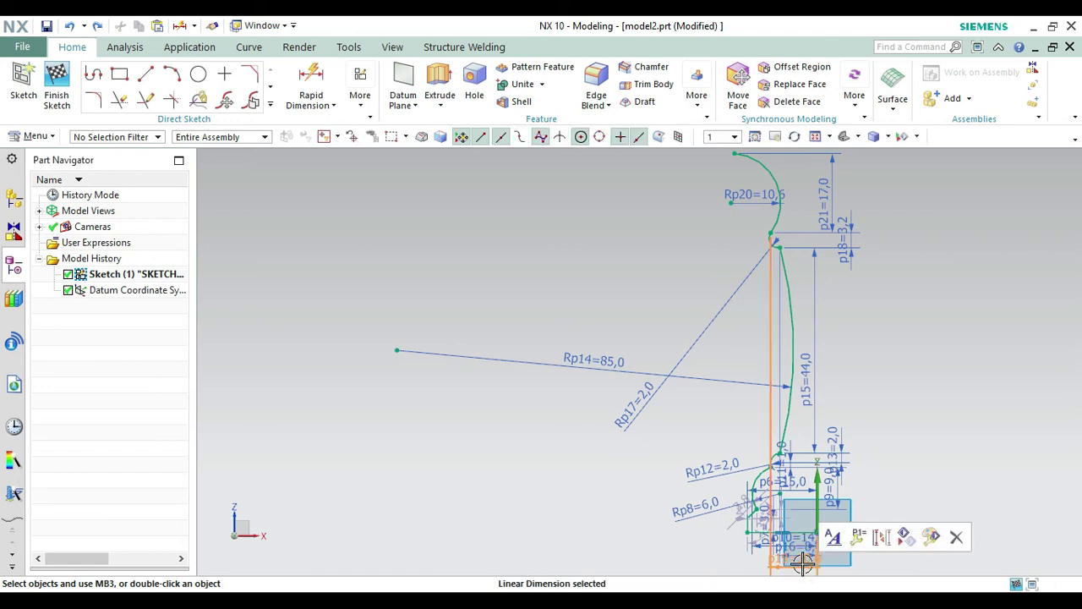
double_click(803, 560)
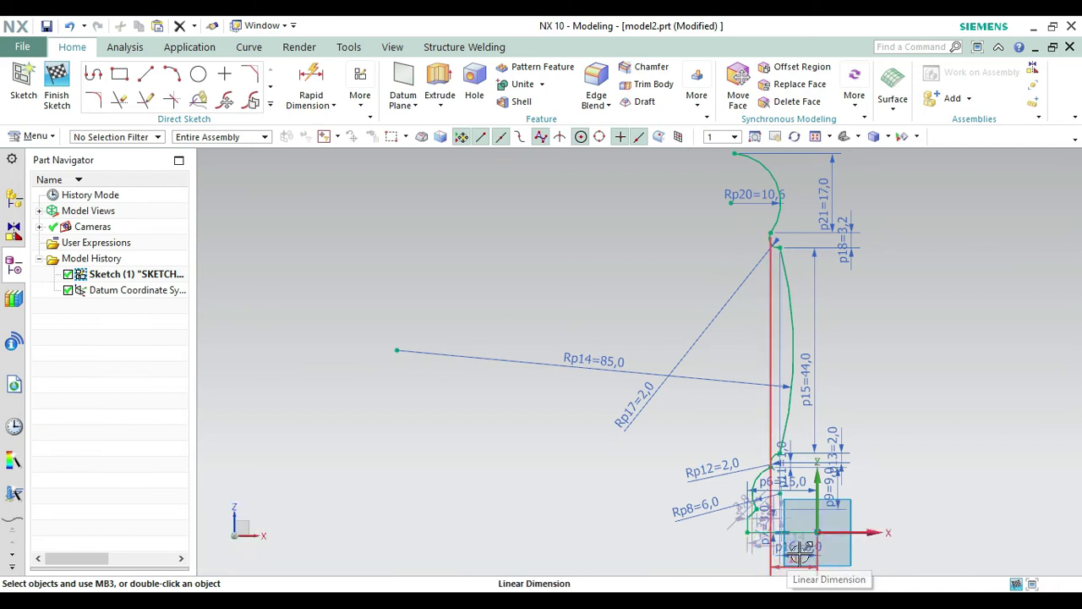
left_click(799, 551)
double_click(799, 551)
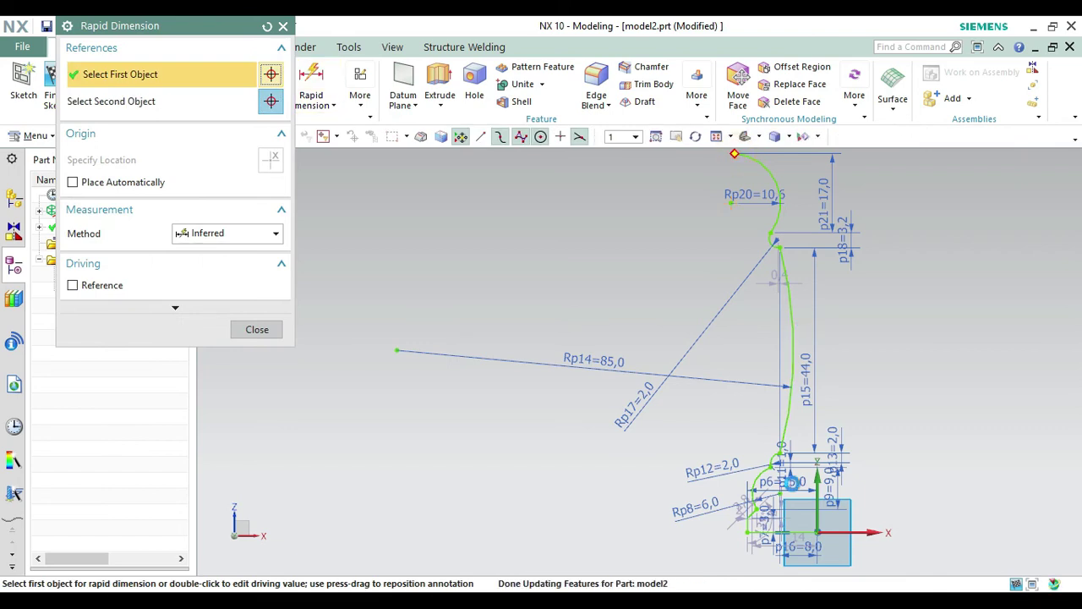
Add a horizontal dimension between the upper arc's free endpoint and the sketch origin, and set it to 13 mm.
left_click(734, 155)
left_click(818, 531)
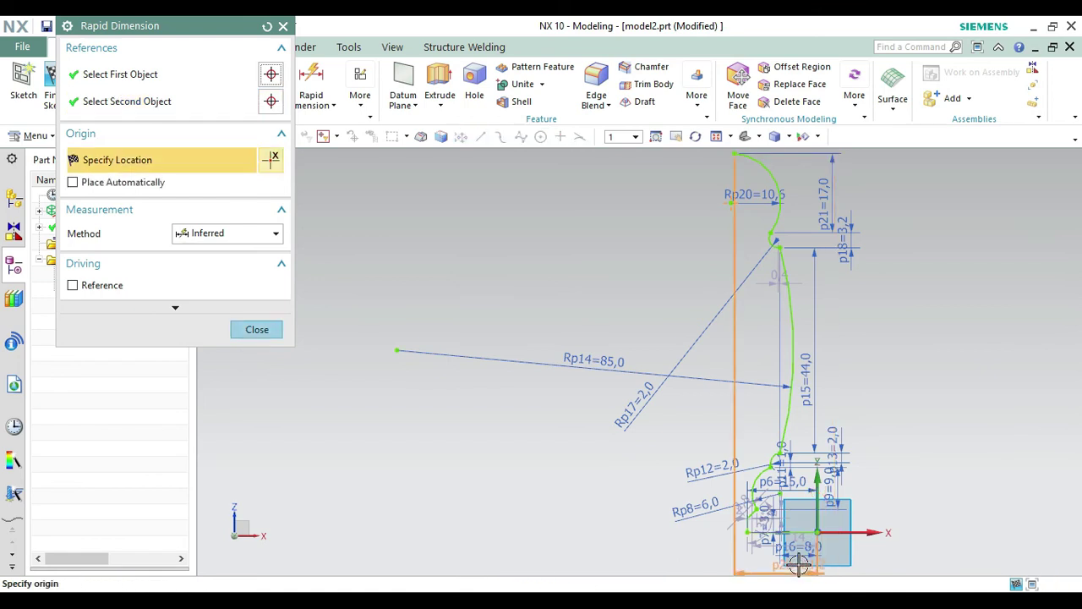
left_click(796, 560)
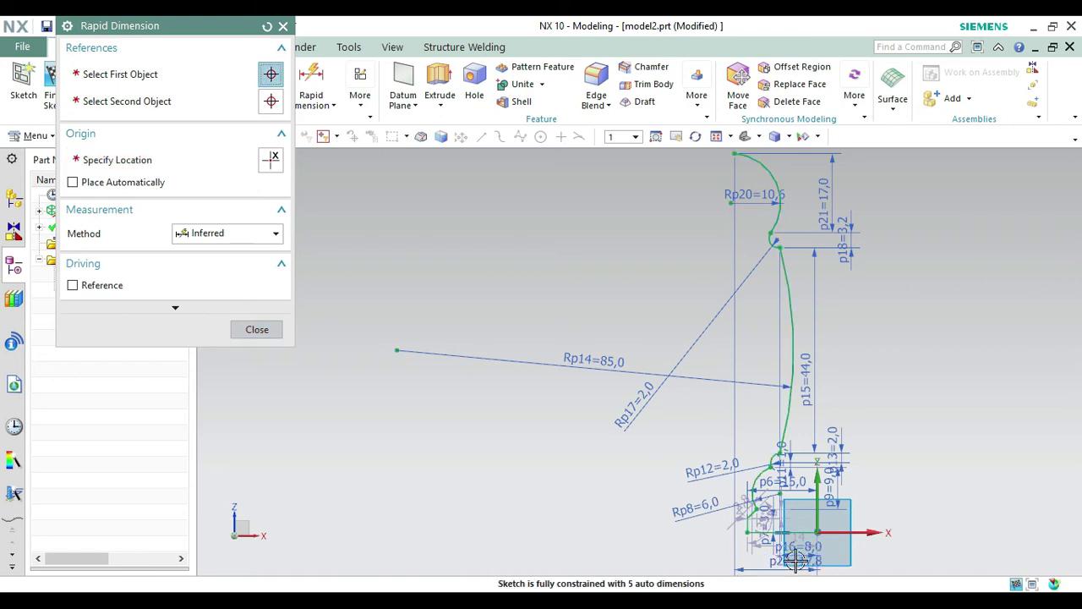
double_click(795, 559)
type("1")
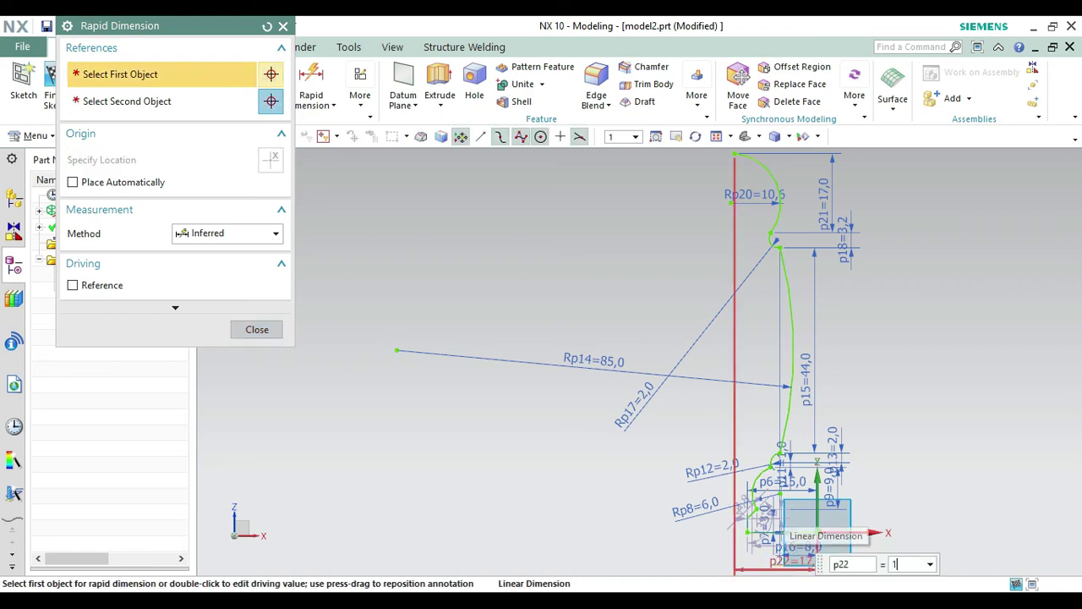
type("3")
key("Return")
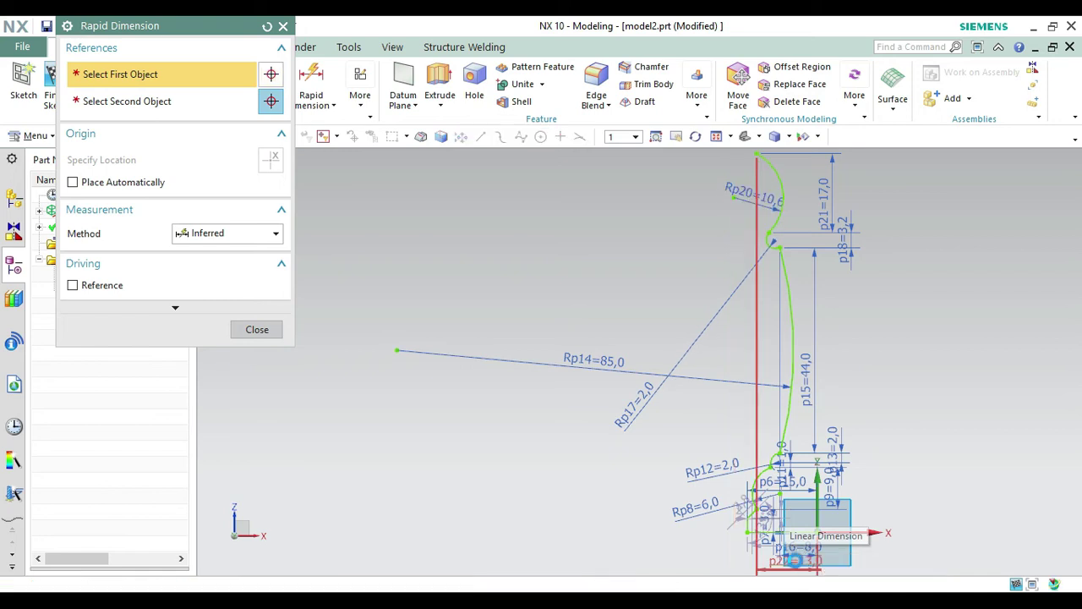
left_click(257, 329)
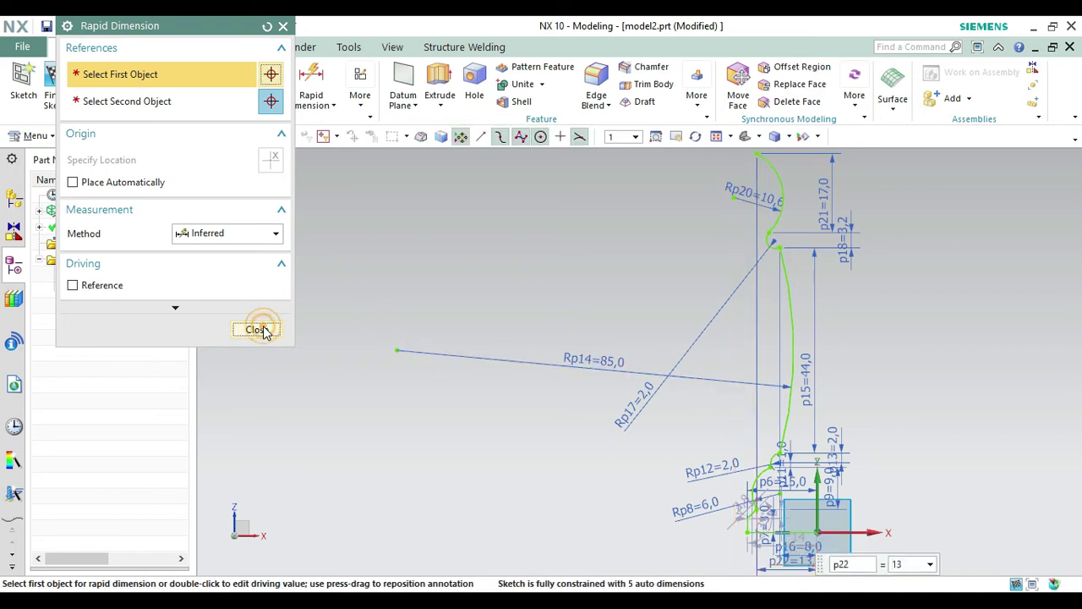
Set the vertical dimension between the 10.64 mm arc's endpoints to 17.5 mm.
double_click(834, 190)
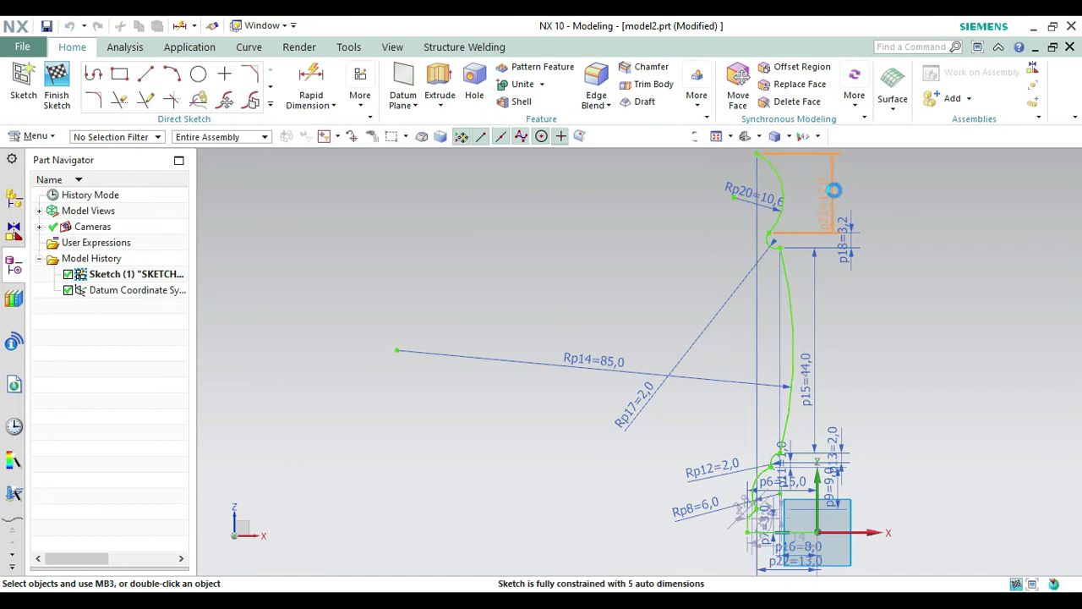
type("1")
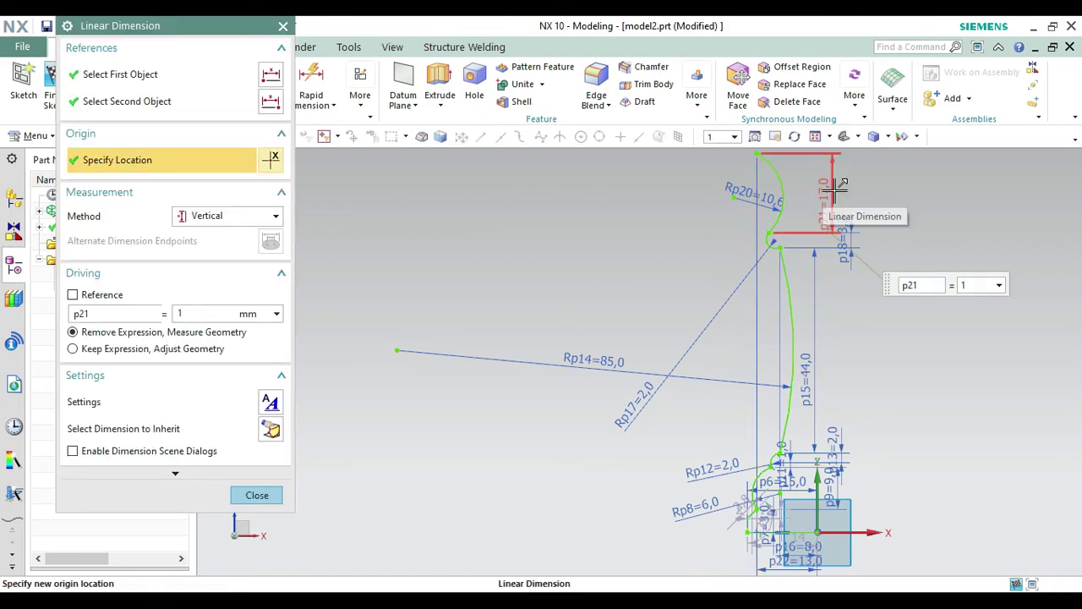
type("7.5")
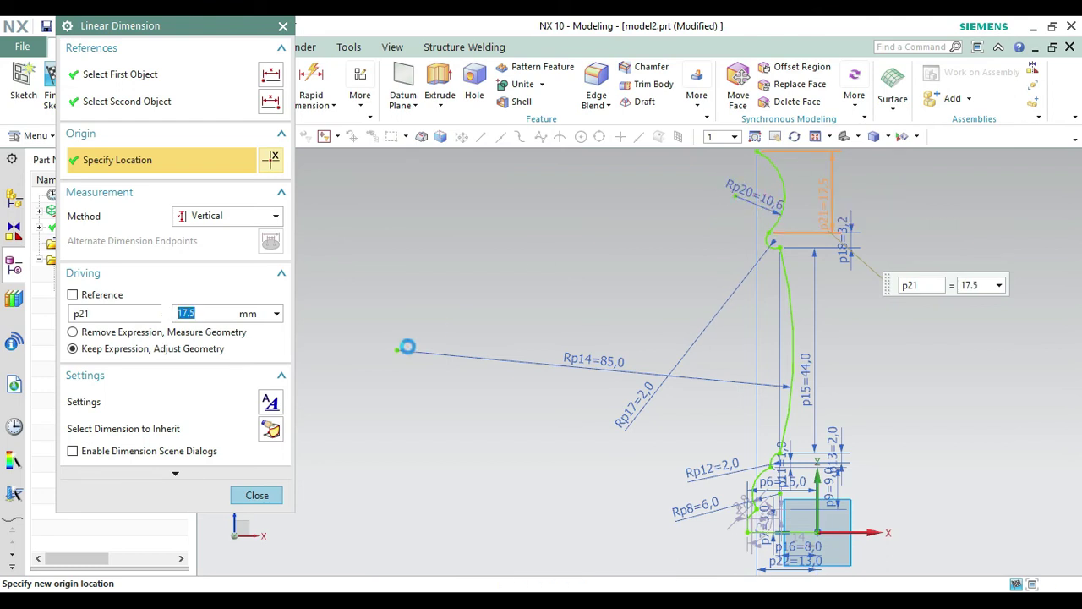
left_click(406, 347)
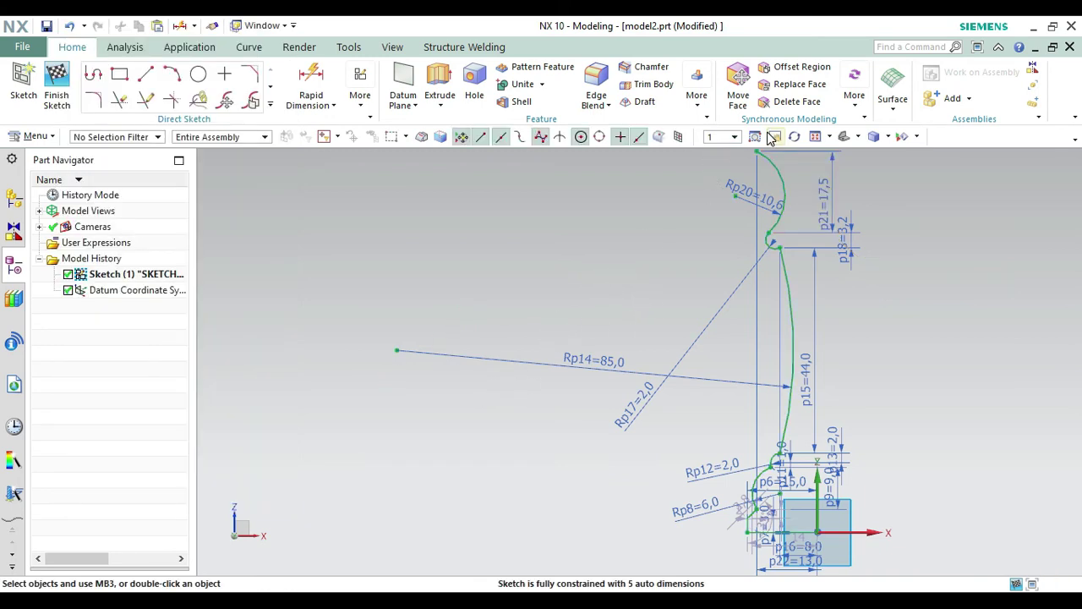
Draw a 2 mm vertical profile line upward from the free upper endpoint of the 10.64 mm arc.
mouse_move(830, 168)
middle_mouse_down("shift")
mouse_move(756, 301)
mouse_move(737, 309)
middle_mouse_up("shift")
scroll(737, 310, "up", 2)
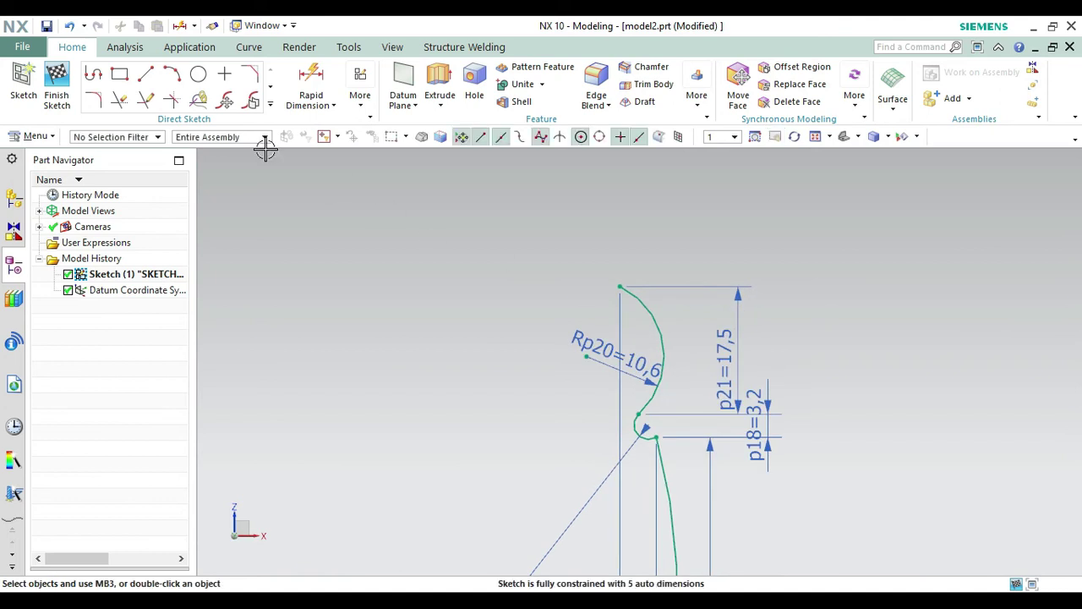
left_click(93, 74)
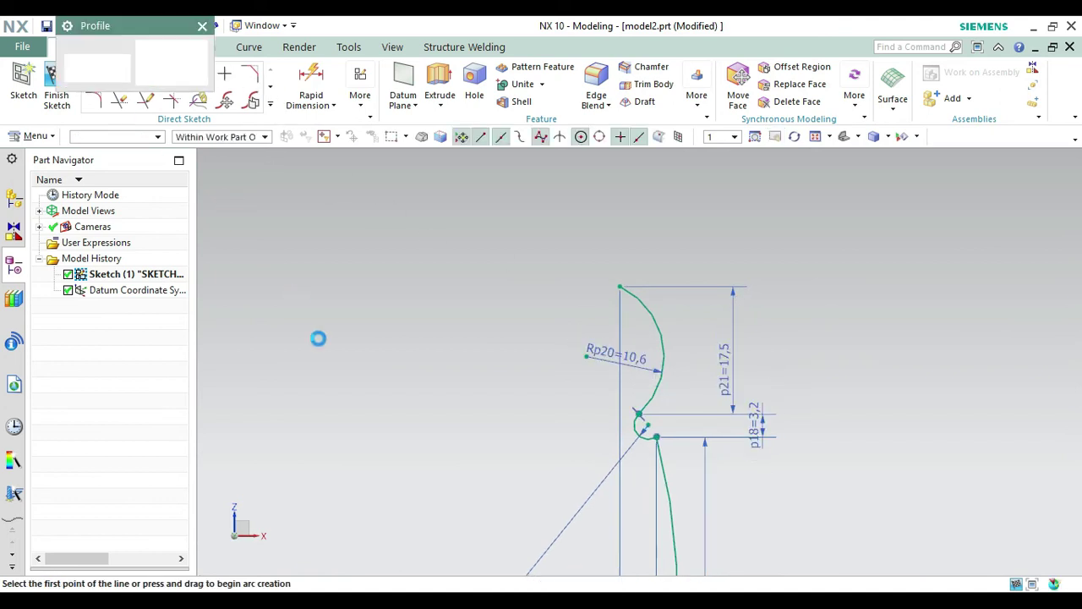
left_click(615, 284)
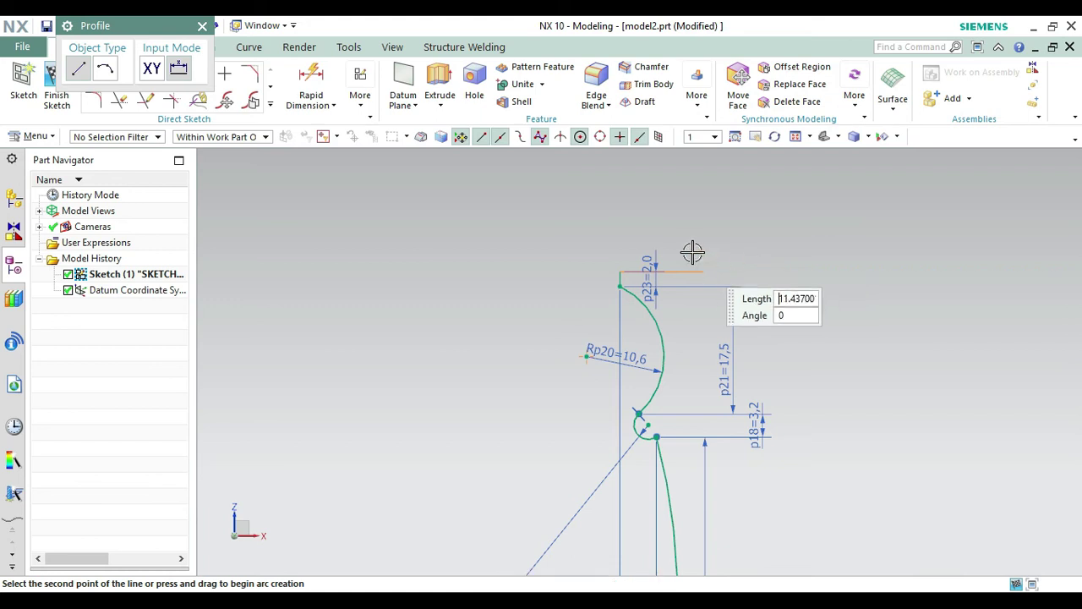
key("Escape")
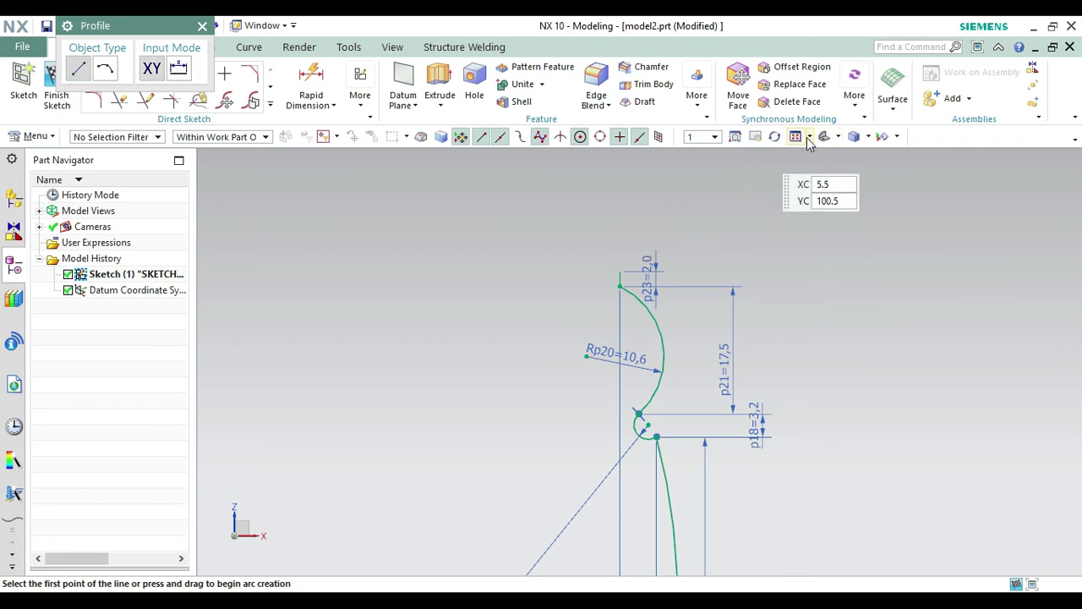
Draw an 86 mm vertical line upward from the sketch origin.
left_click(795, 136)
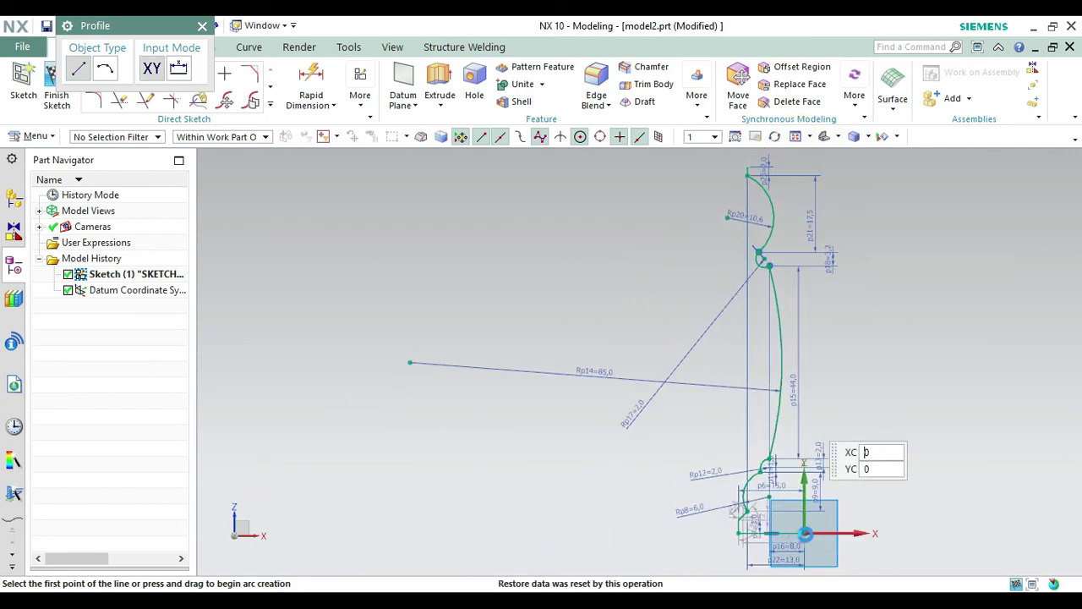
left_click(802, 534)
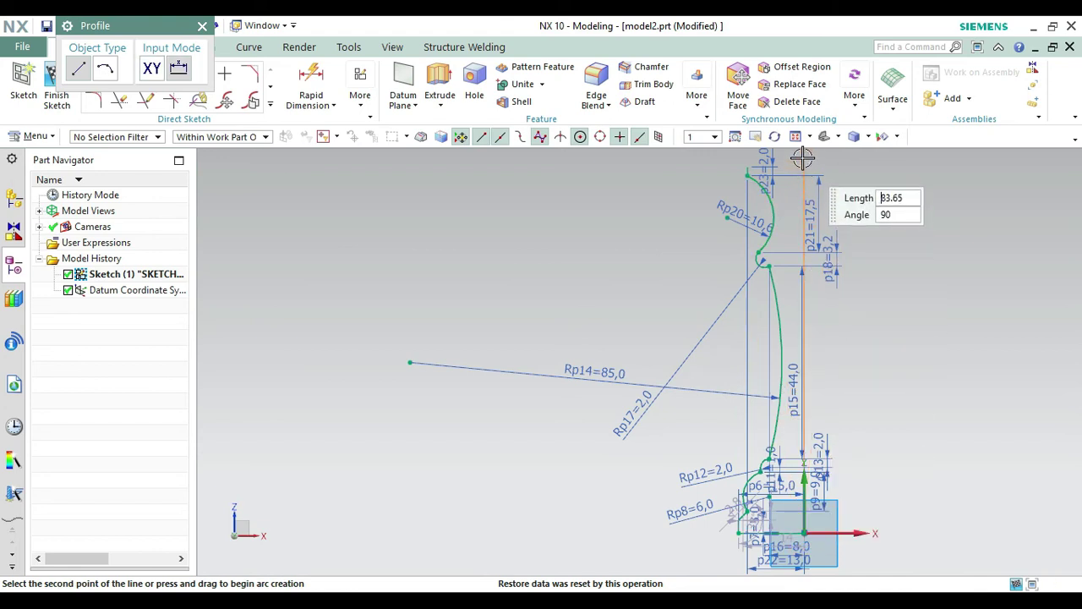
type("86")
key("Return")
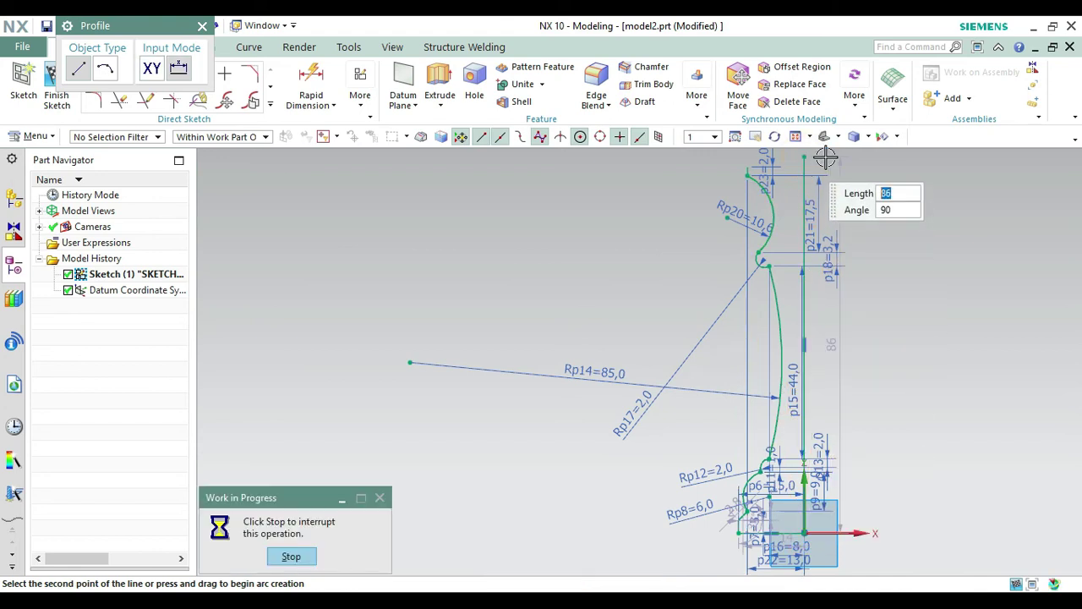
scroll(832, 169, "up", 4)
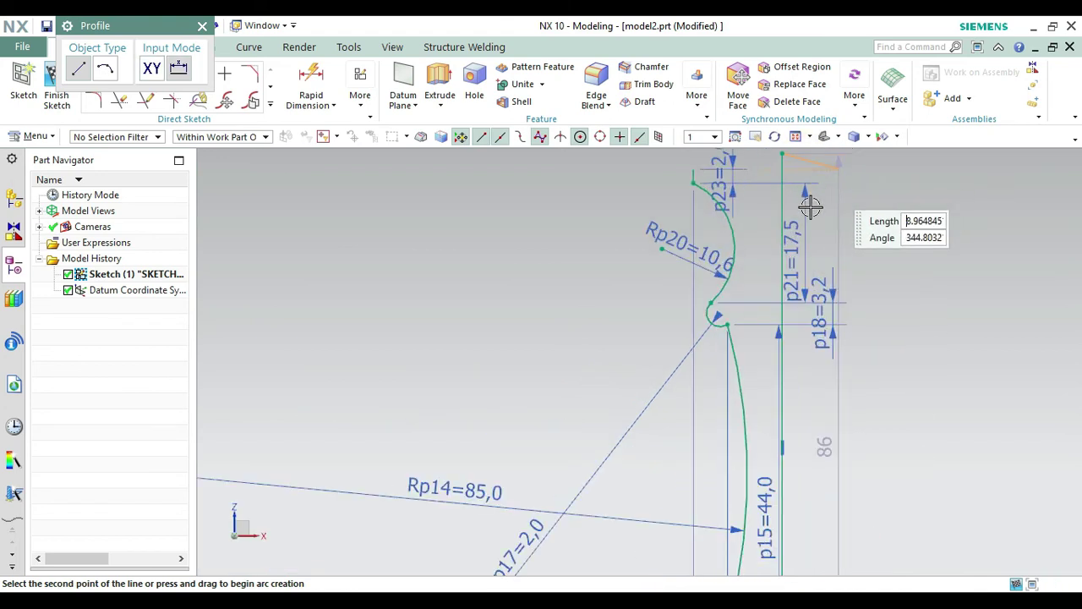
left_click(755, 136)
left_click_drag(825, 240, 791, 316)
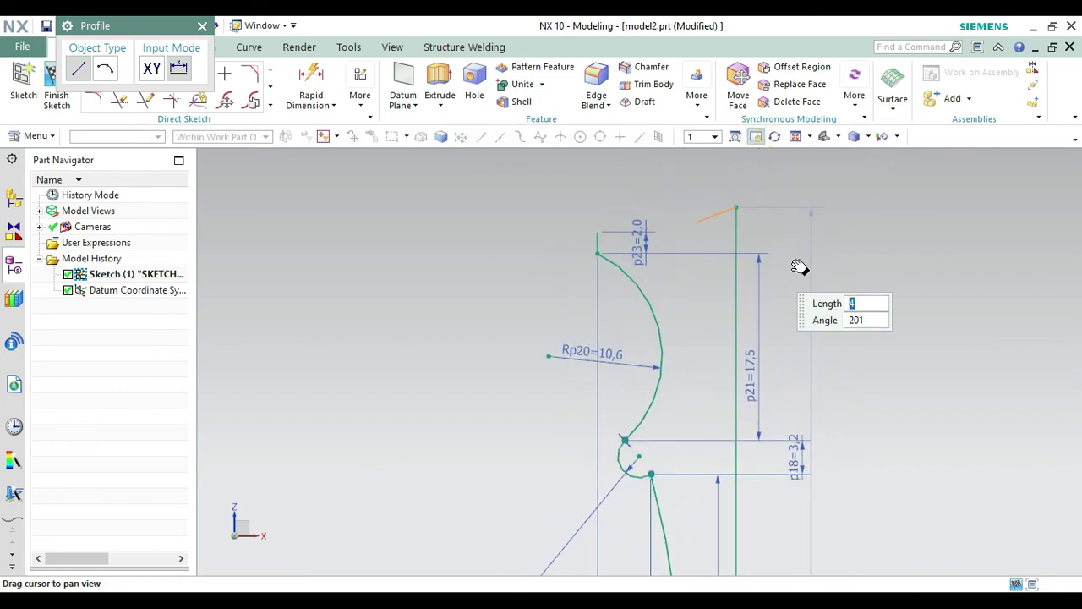
key("Escape")
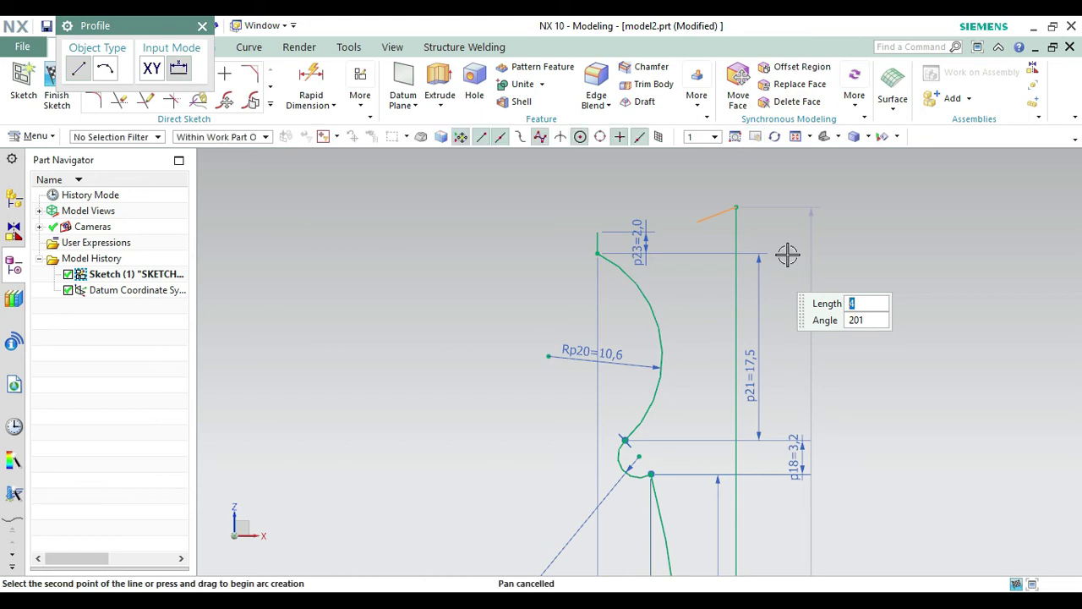
key("Escape")
Draw a horizontal line about 15.5 mm long from the 2 mm line's upper end across the vertical line, and trim both lines beyond their intersection.
left_click(598, 232)
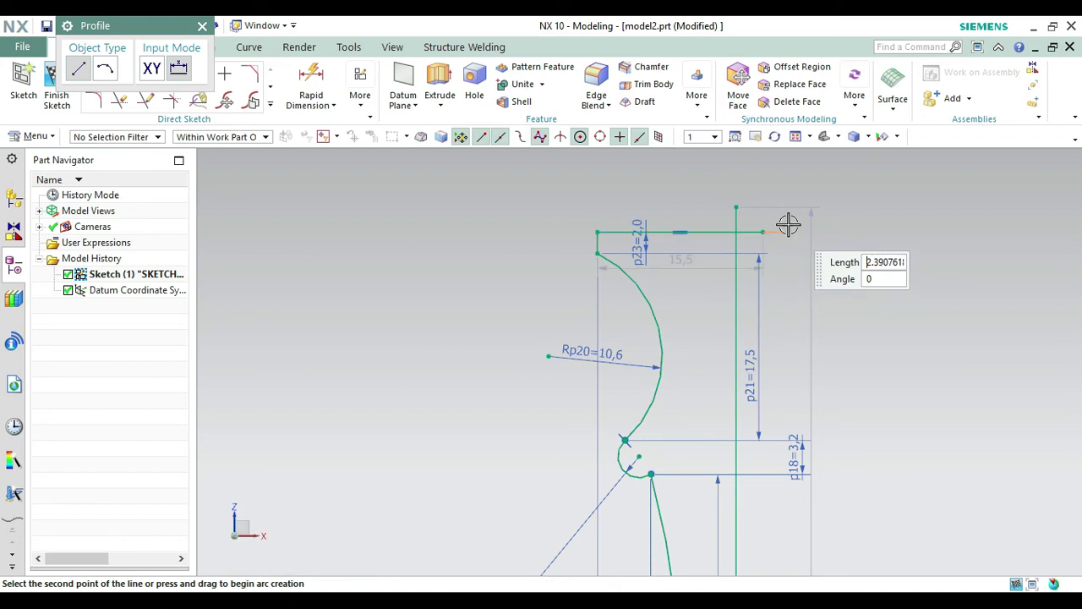
key("Escape")
key("Escape")
key("t")
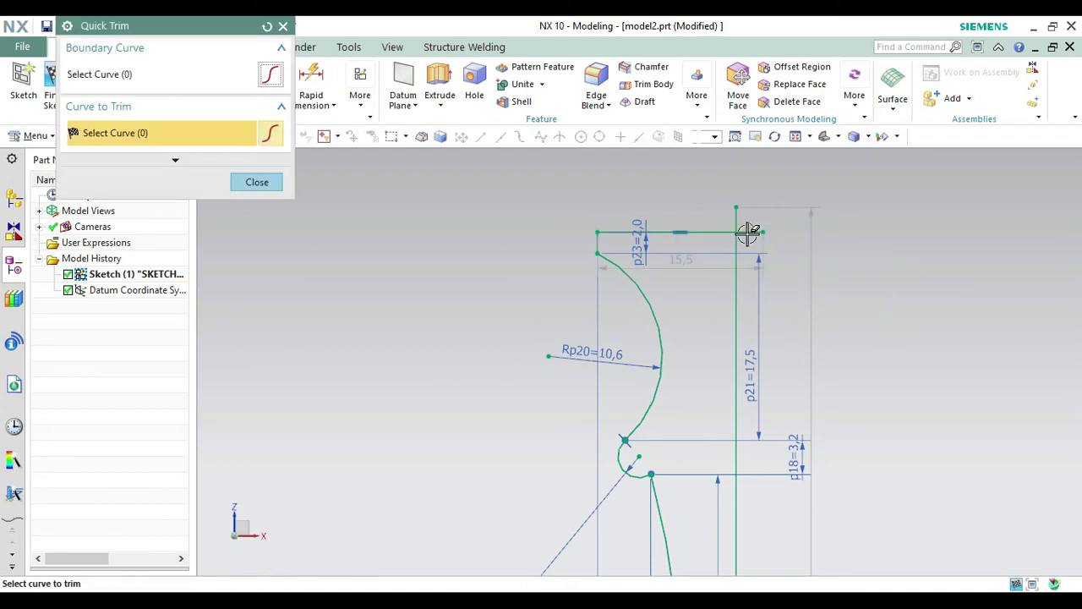
left_click(749, 231)
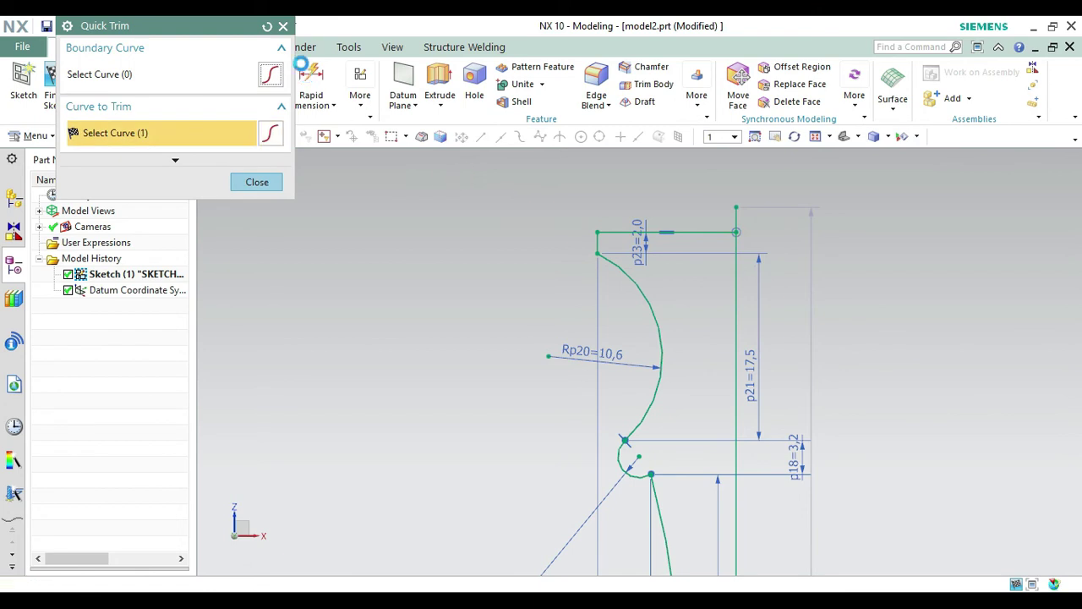
left_click(283, 26)
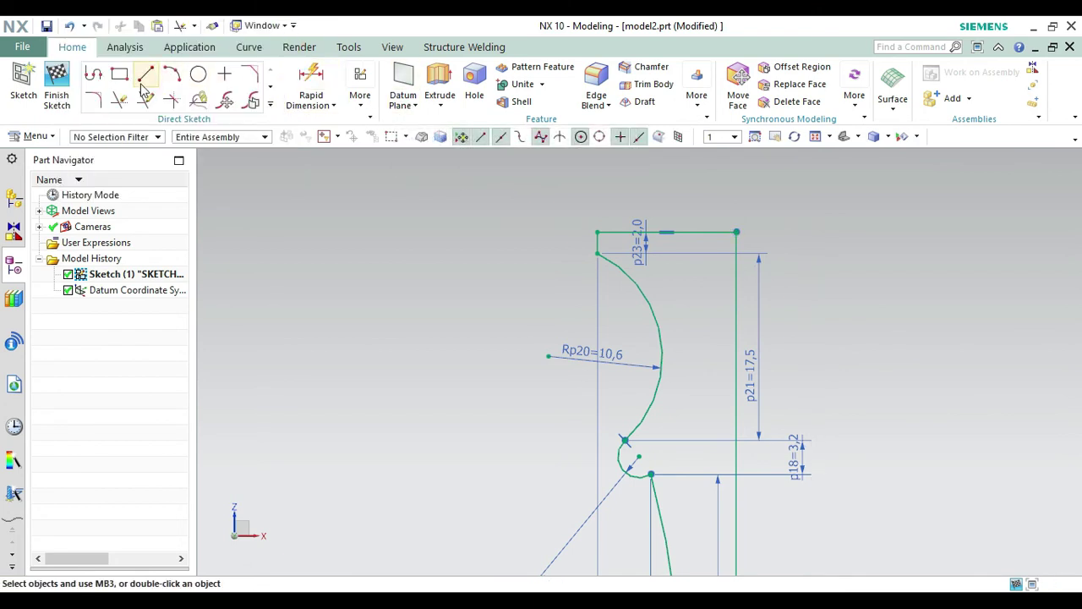
left_click(93, 76)
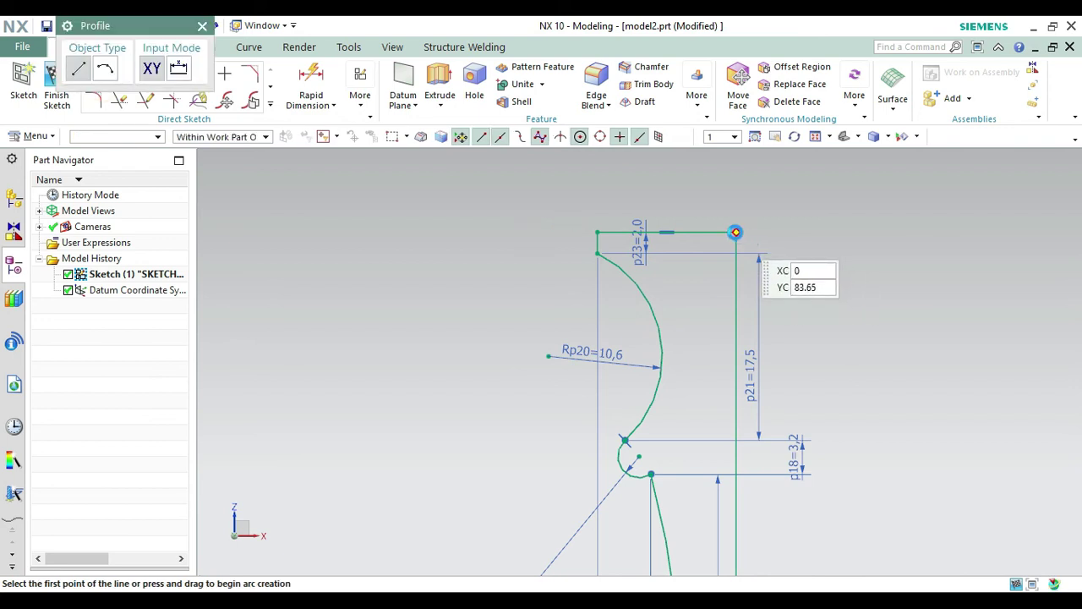
left_click(735, 231)
key("Escape")
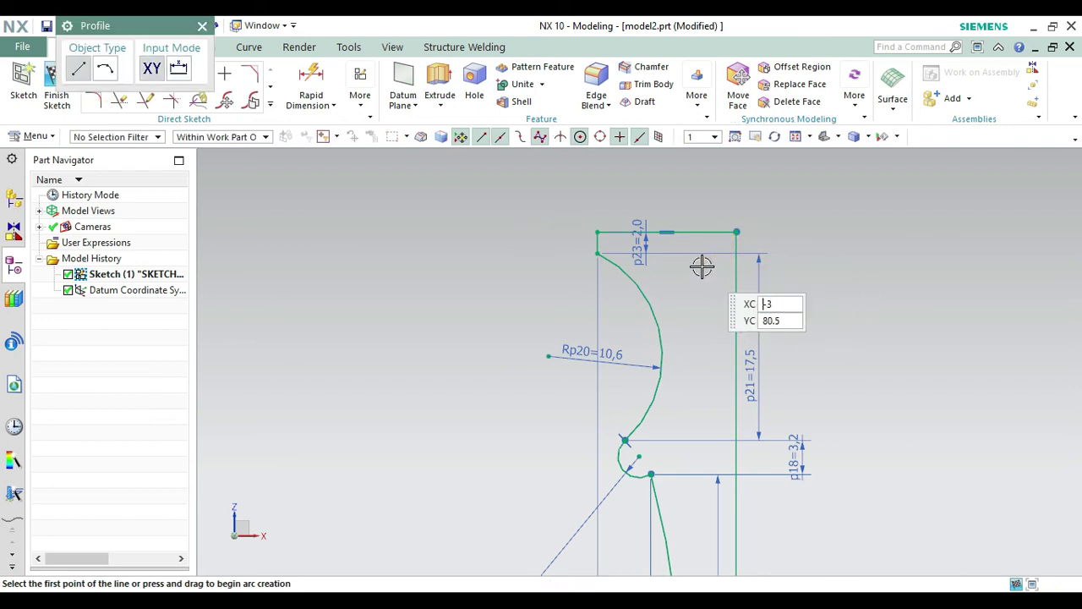
key("Escape")
Convert the long vertical line through the sketch origin to a reference line.
left_click(743, 305)
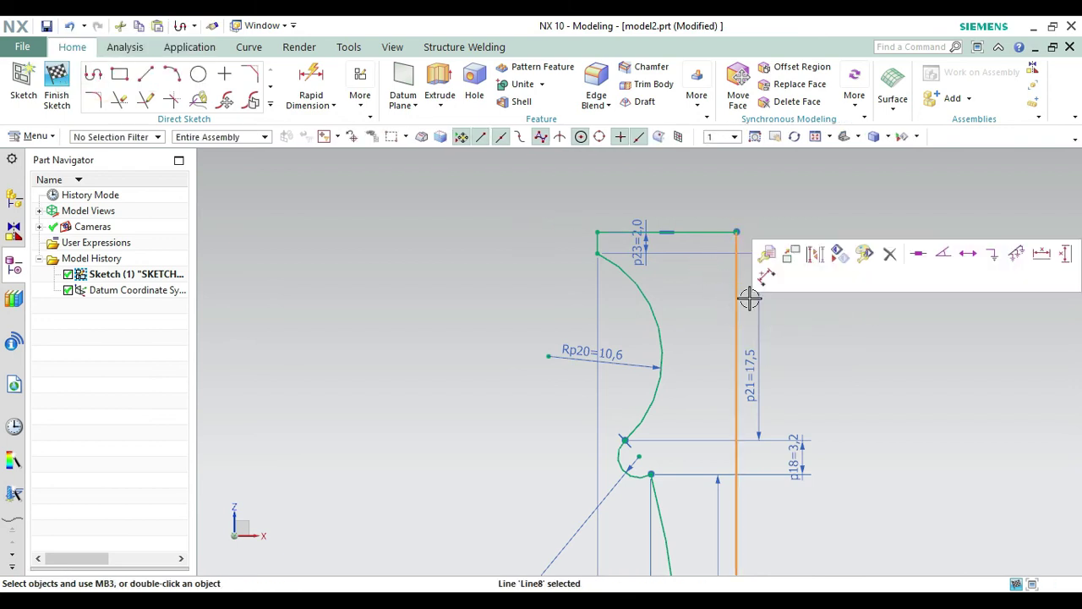
left_click(821, 253)
left_click(453, 136)
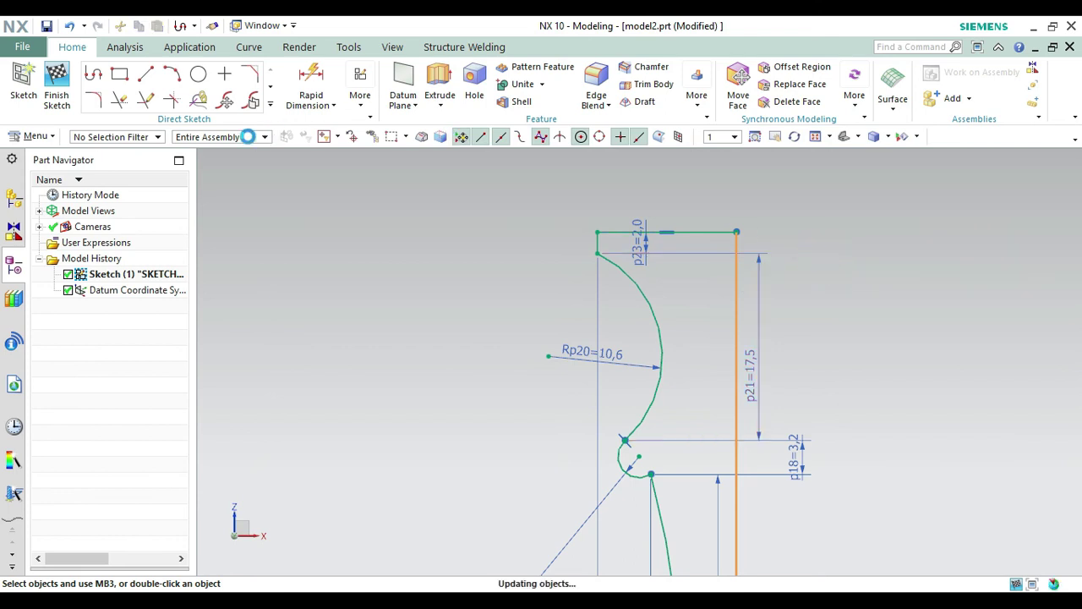
Draw a 5 mm vertical line down from the reference line's upper end, continued by a 1 mm horizontal line toward the arcs.
left_click(95, 78)
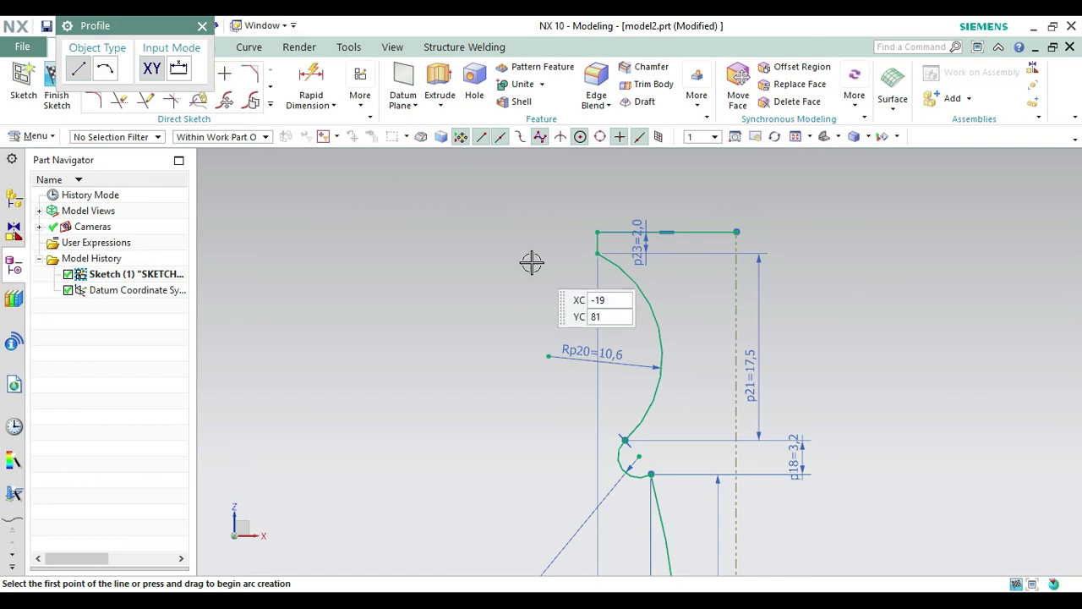
left_click(735, 231)
type("5")
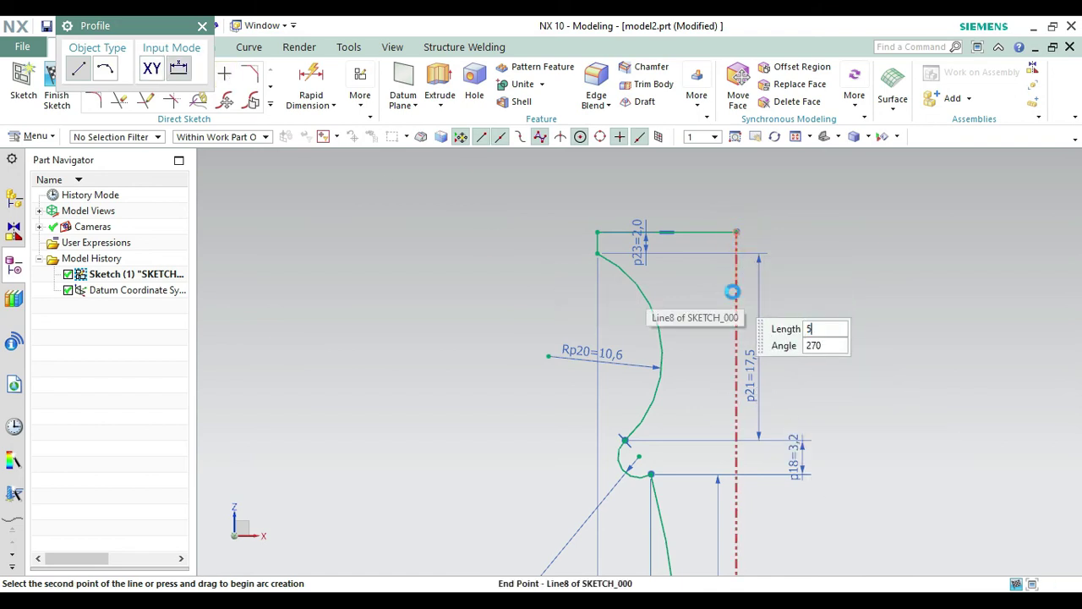
key("Tab")
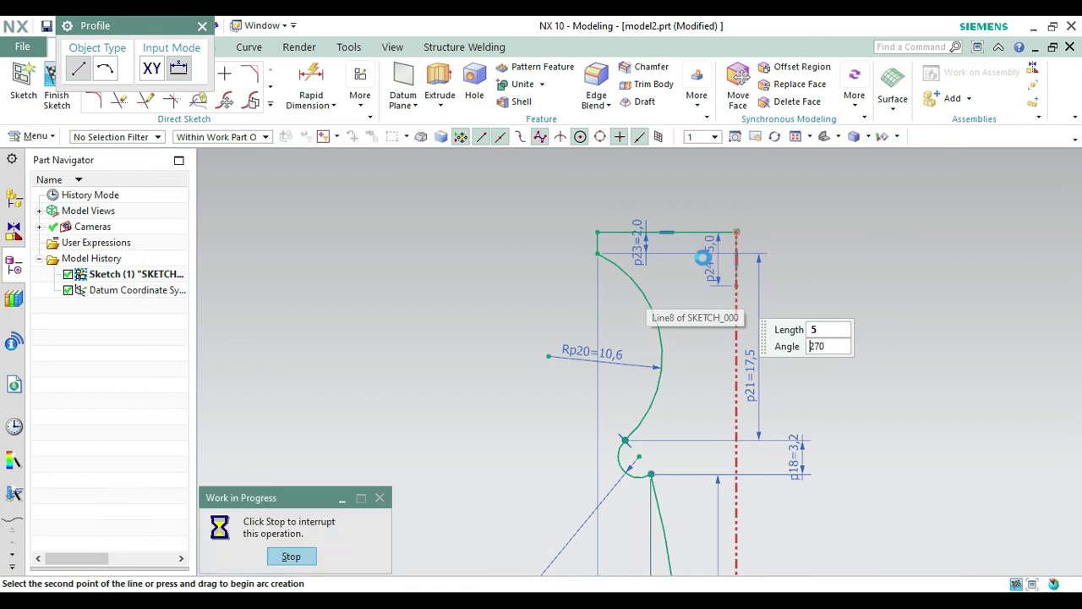
key("Return")
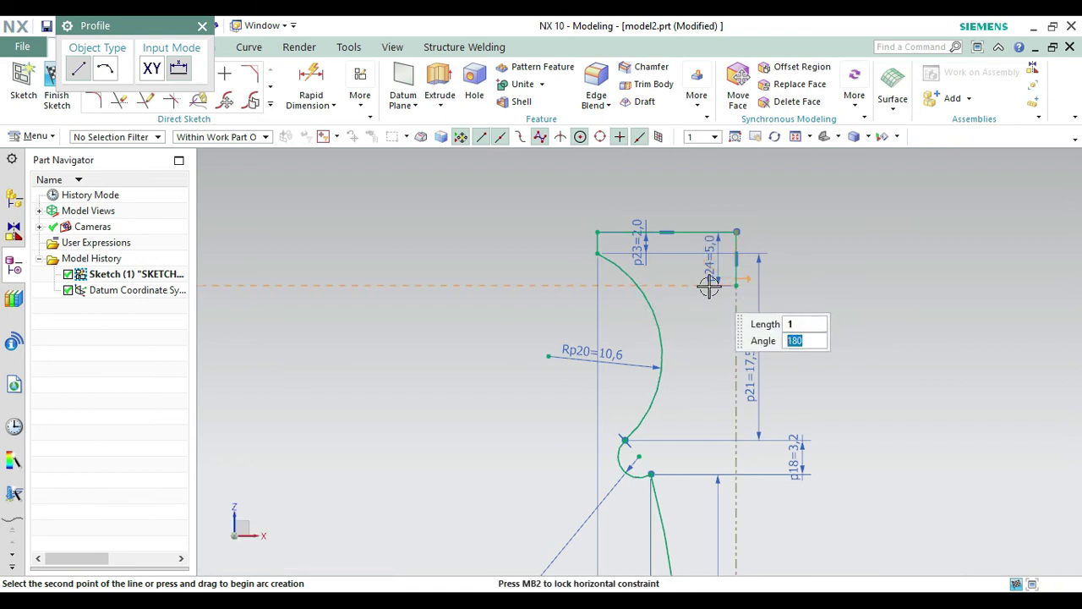
left_click(709, 288)
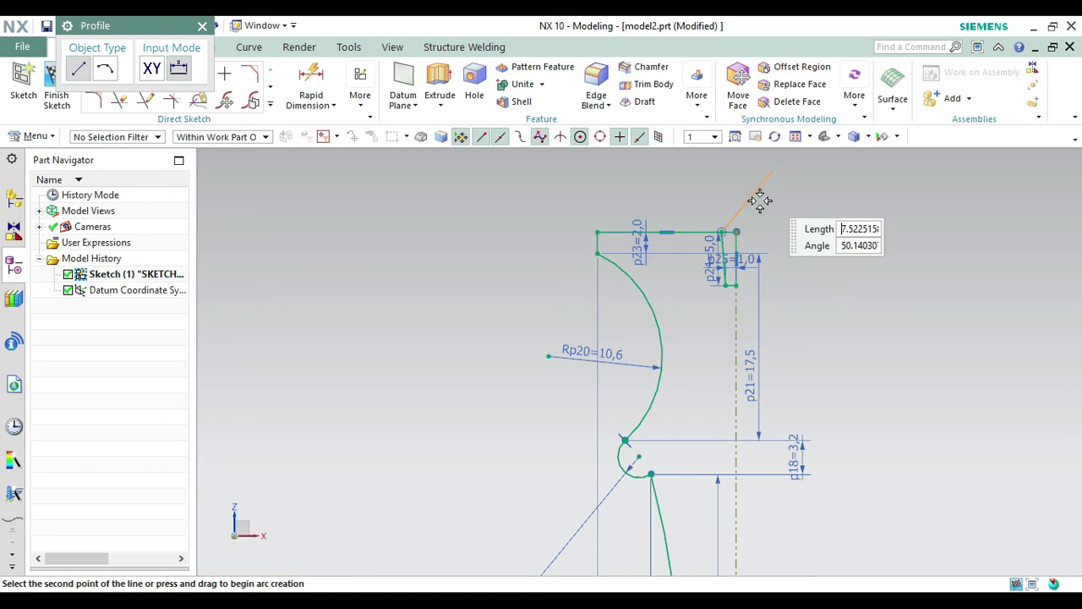
key("Escape")
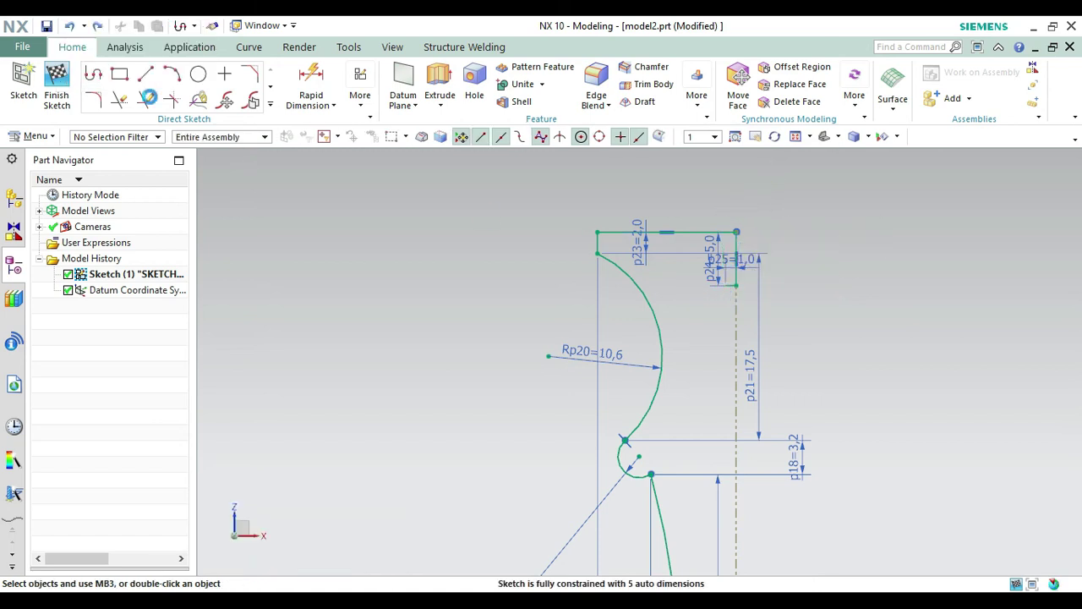
Draw an 8 mm vertical line upward from the free end of the 1 mm horizontal line, crossing the top edge.
left_click(145, 74)
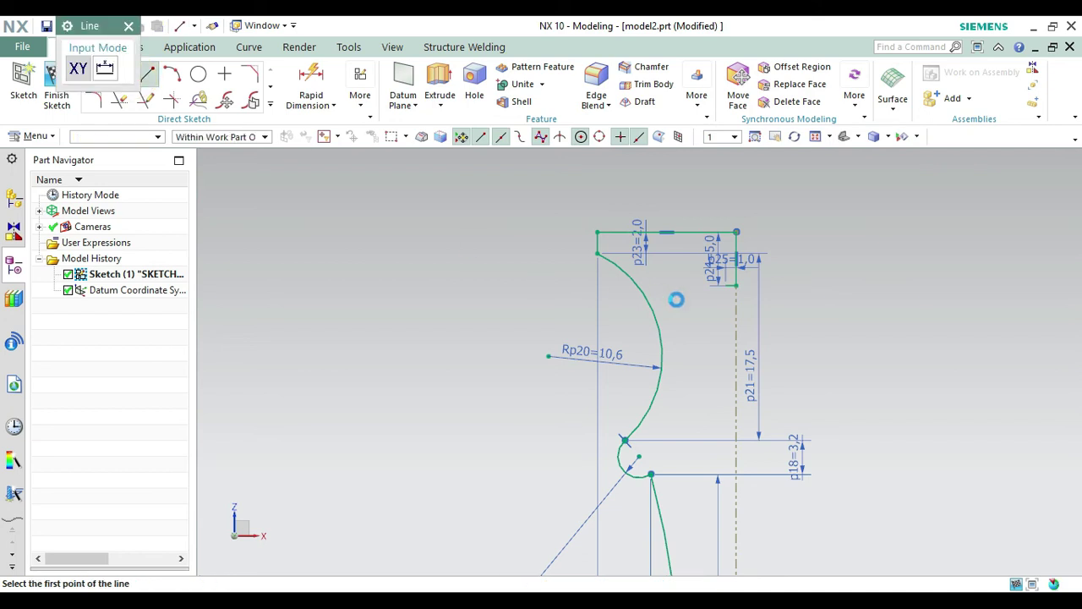
left_click(734, 284)
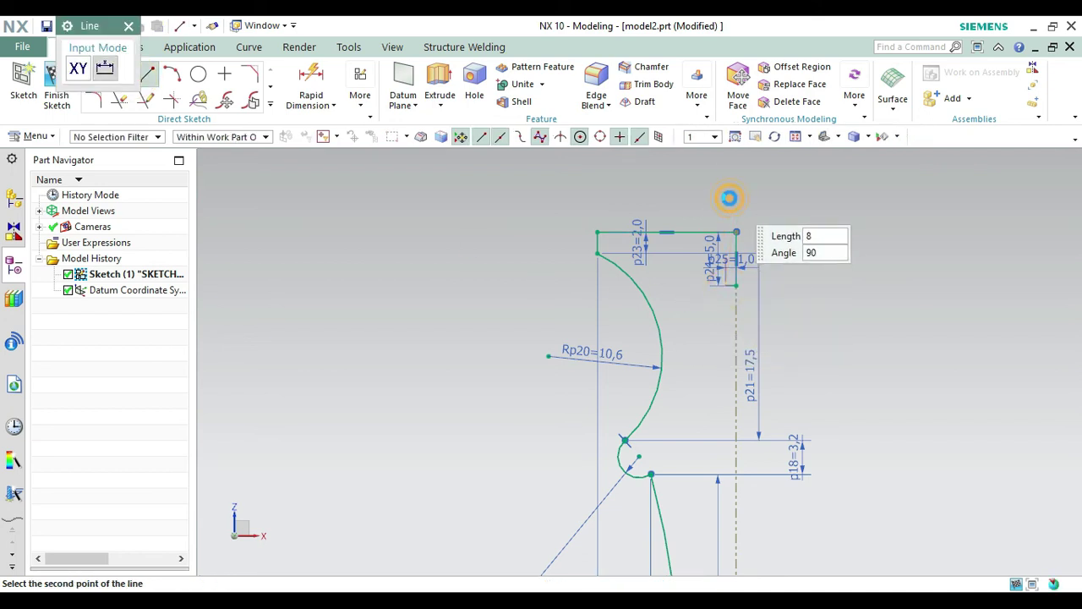
left_click(729, 198)
key("Escape")
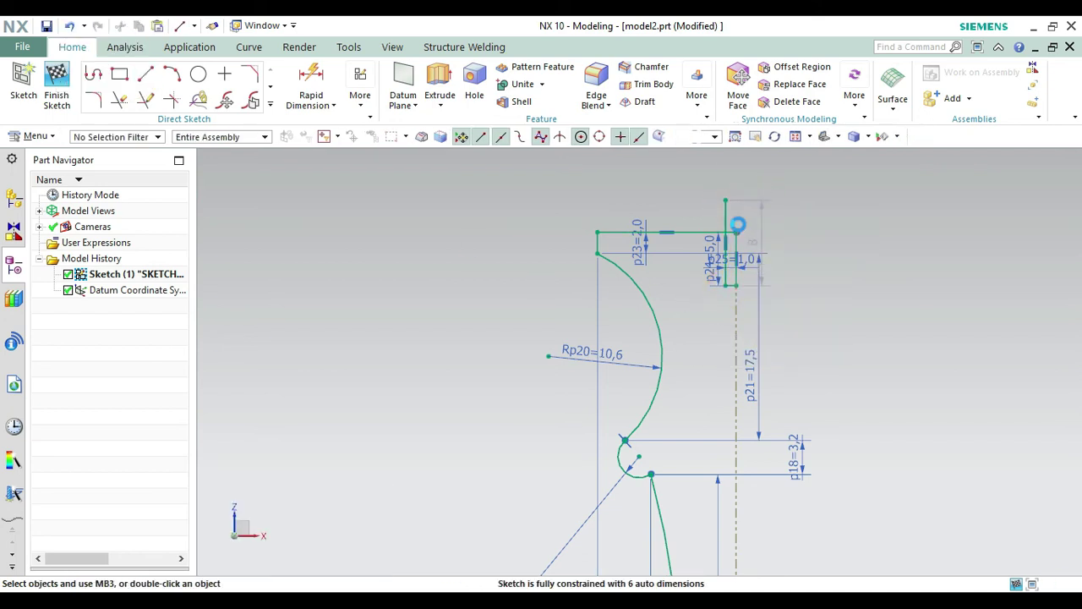
Trim the new line above the top edge, the 5 mm line on the reference axis, and the top edge's 1 mm end segment.
key("t")
left_click(721, 215)
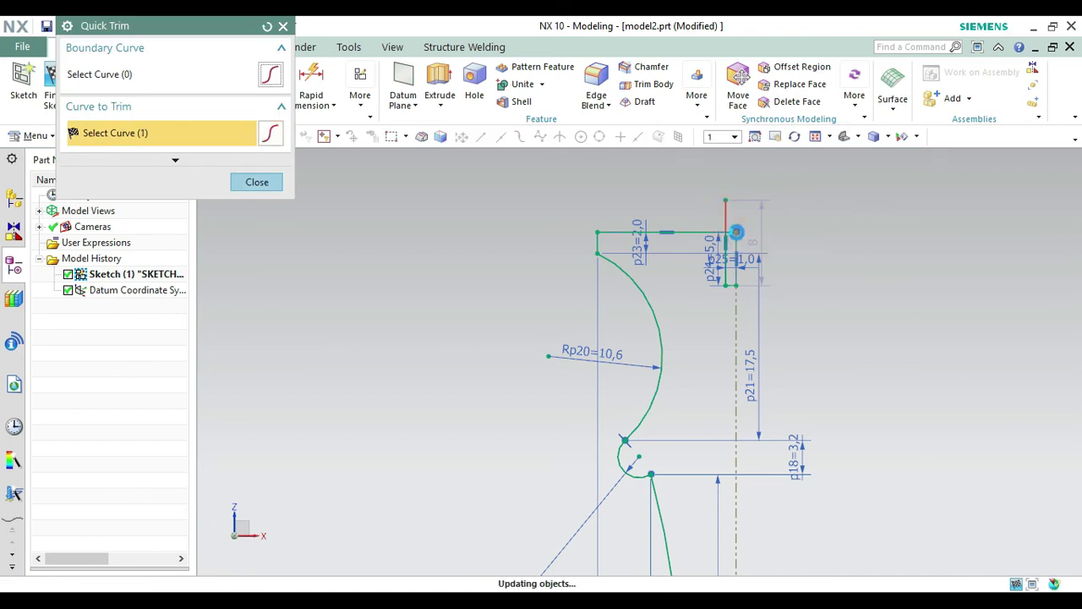
left_click(741, 245)
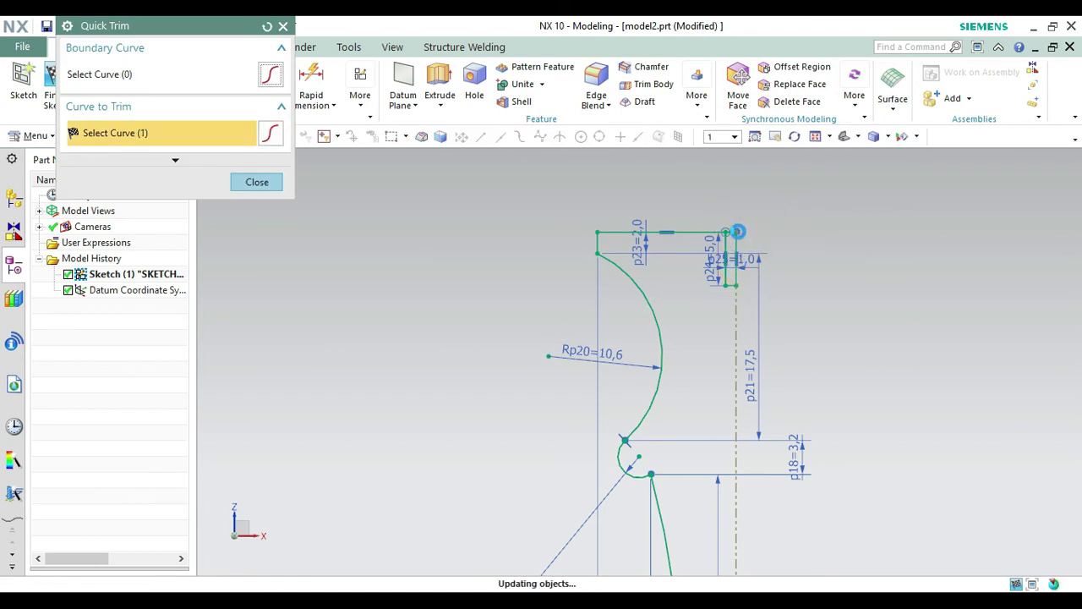
left_click(734, 228)
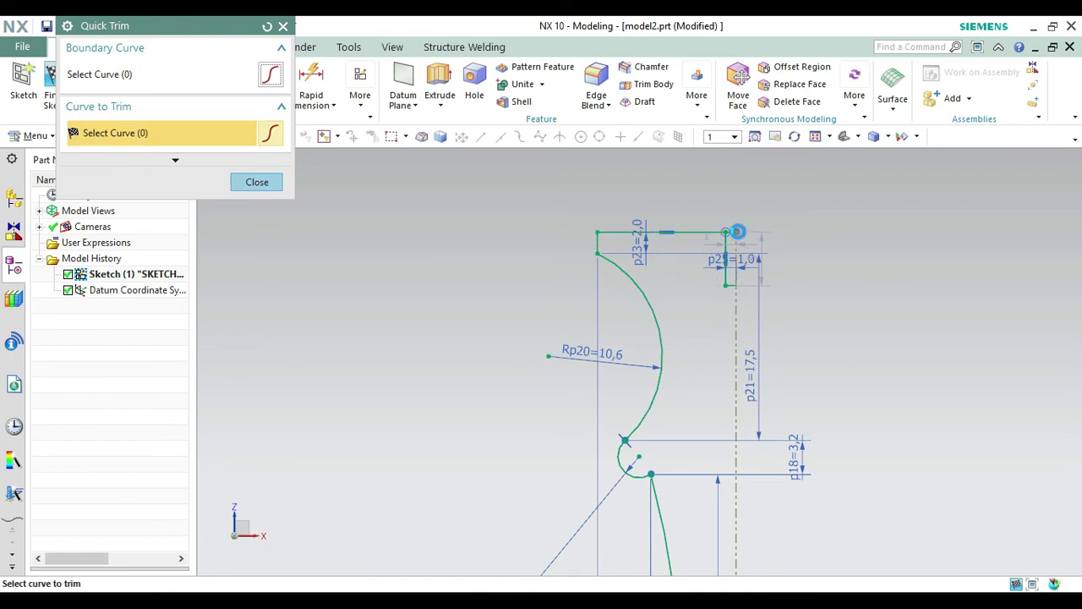
scroll(737, 231, "up", 2)
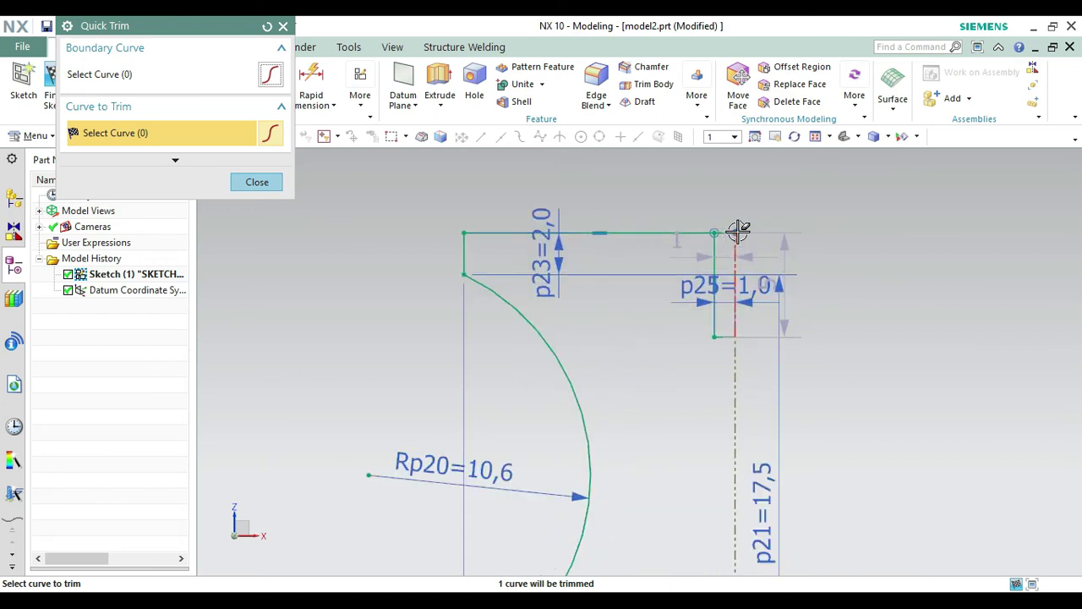
scroll(737, 230, "up", 3)
left_click(709, 237)
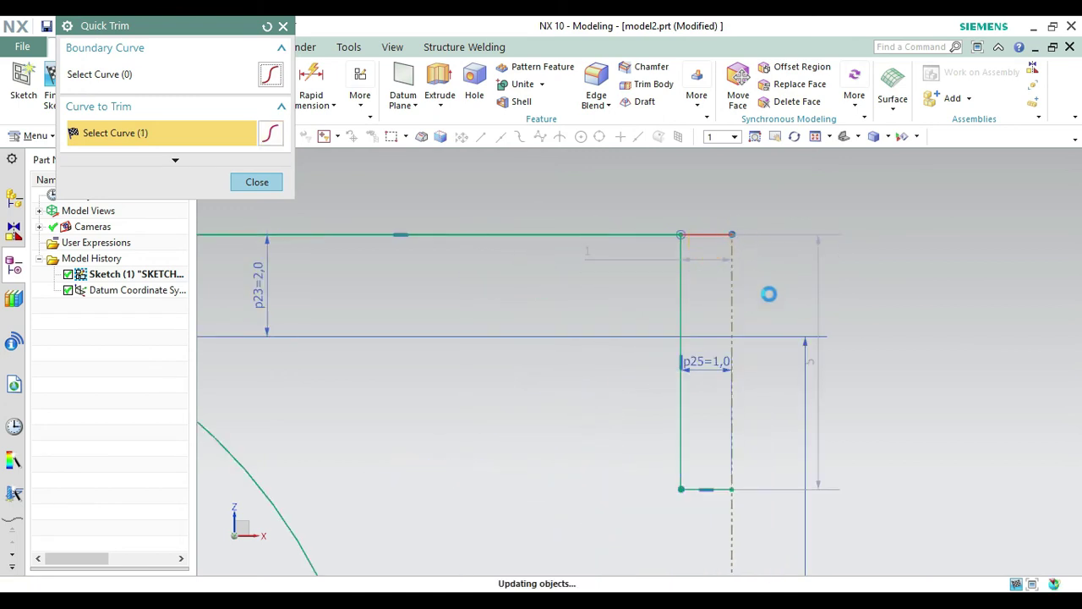
scroll(775, 332, "down", 5)
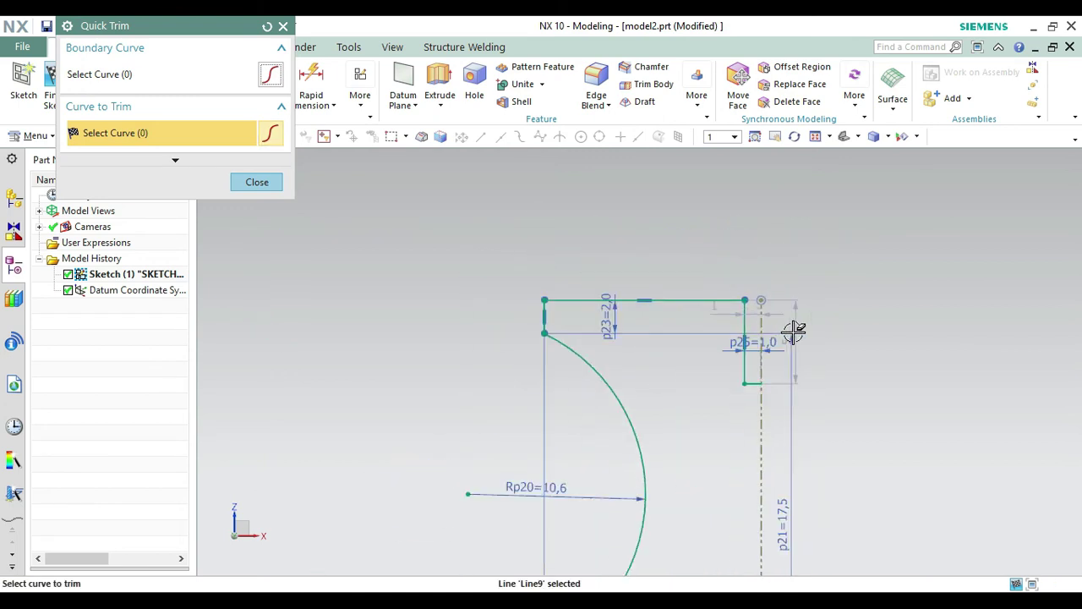
middle_click(289, 195)
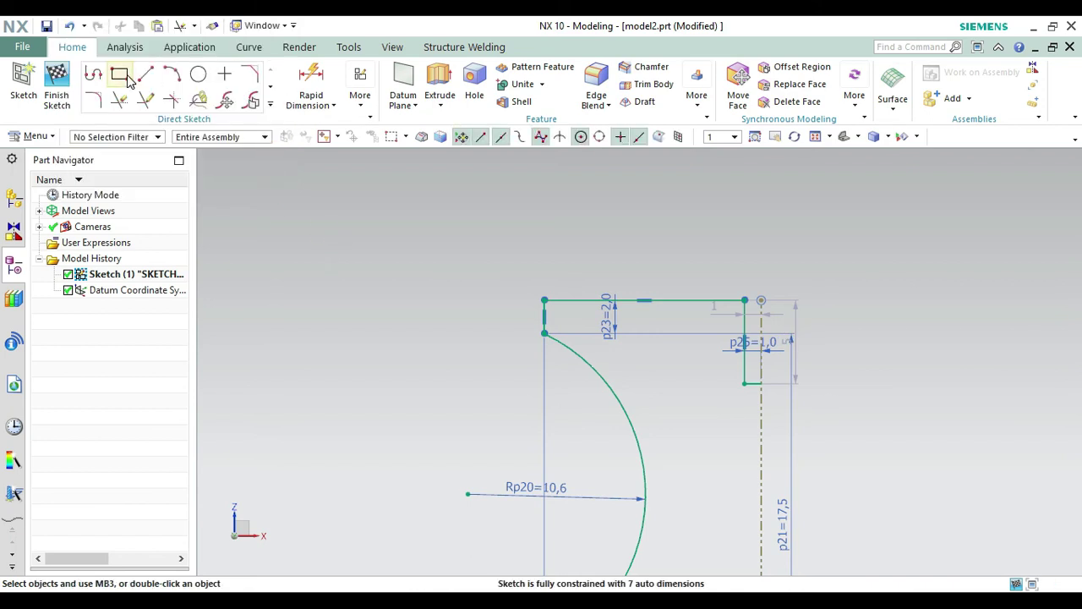
Chamfer the corner between the 2 mm vertical line and the top horizontal line with a 1 mm distance and 45° angle.
left_click(271, 106)
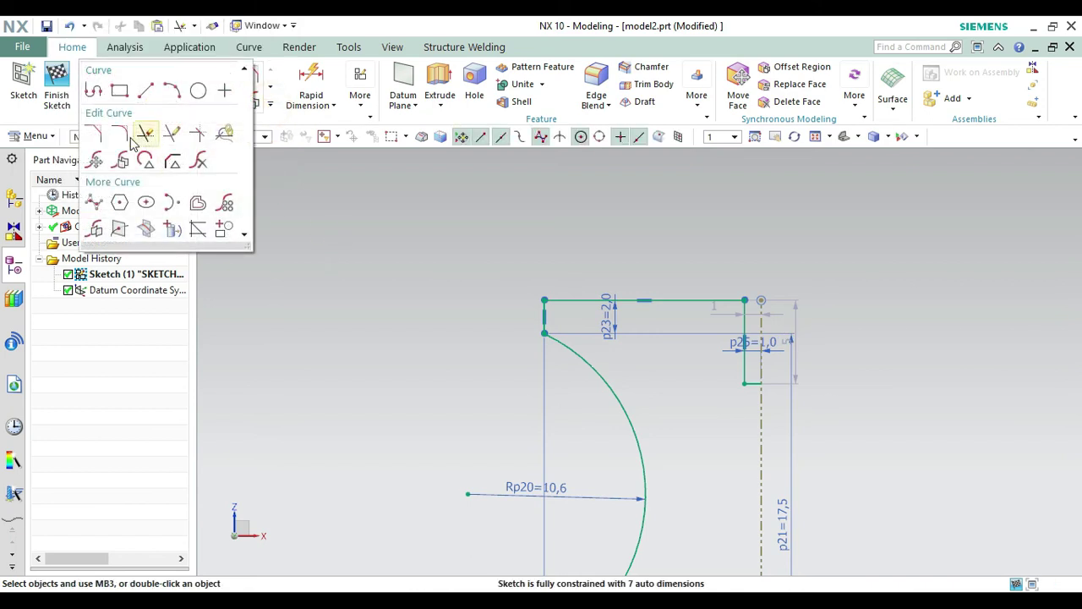
left_click(98, 137)
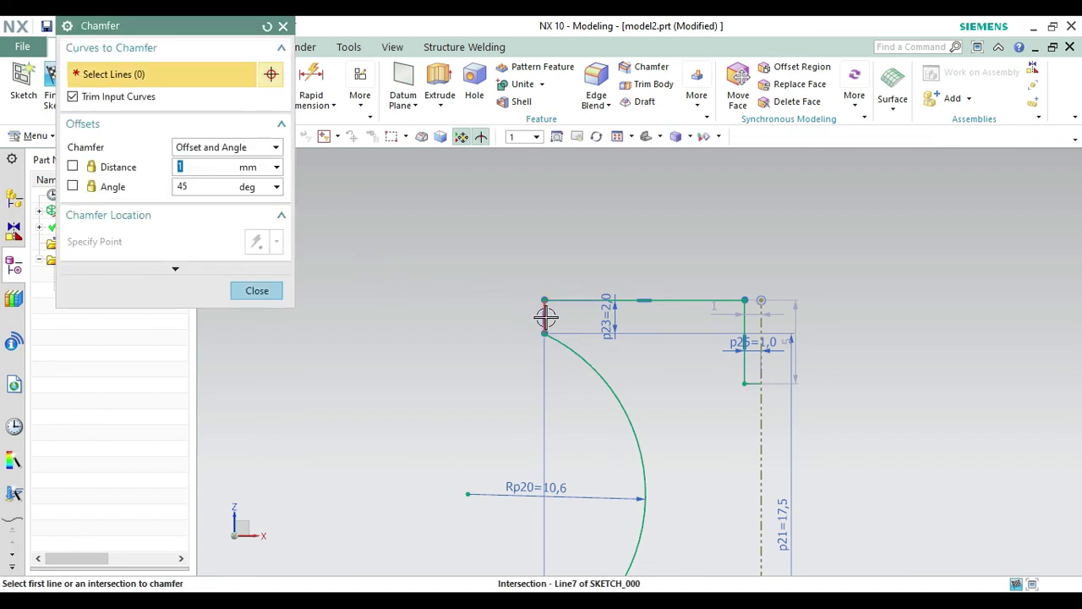
left_click(545, 317)
left_click(556, 300)
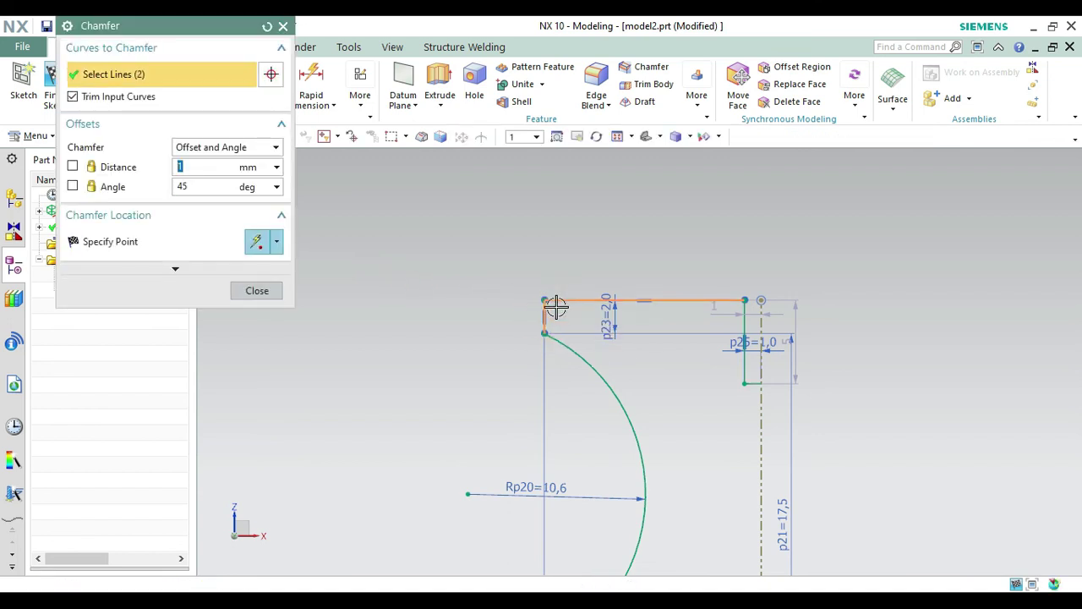
type("1.5")
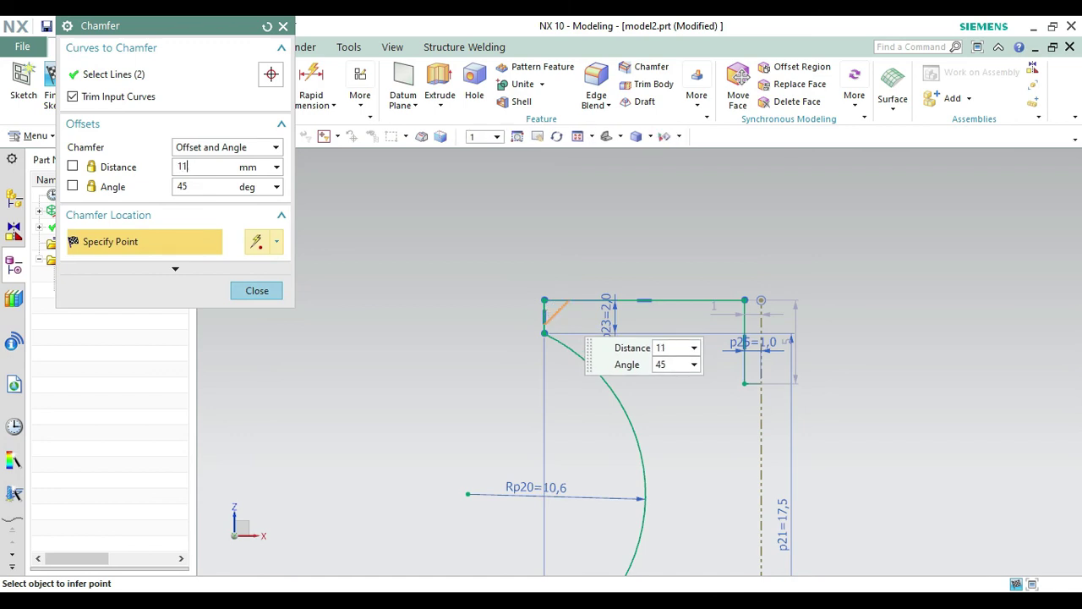
key("Tab")
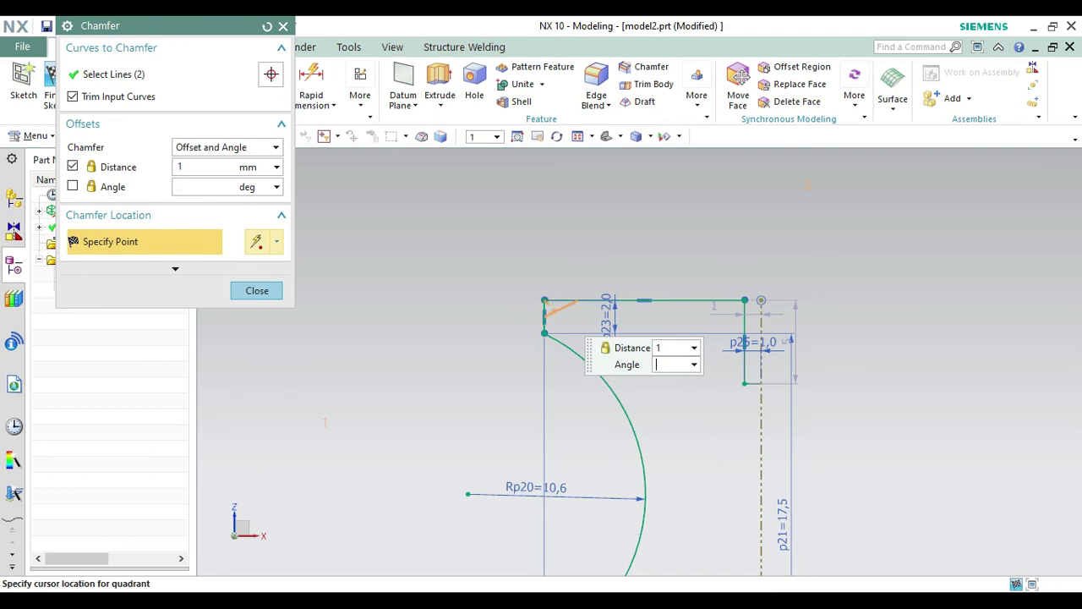
key("Return")
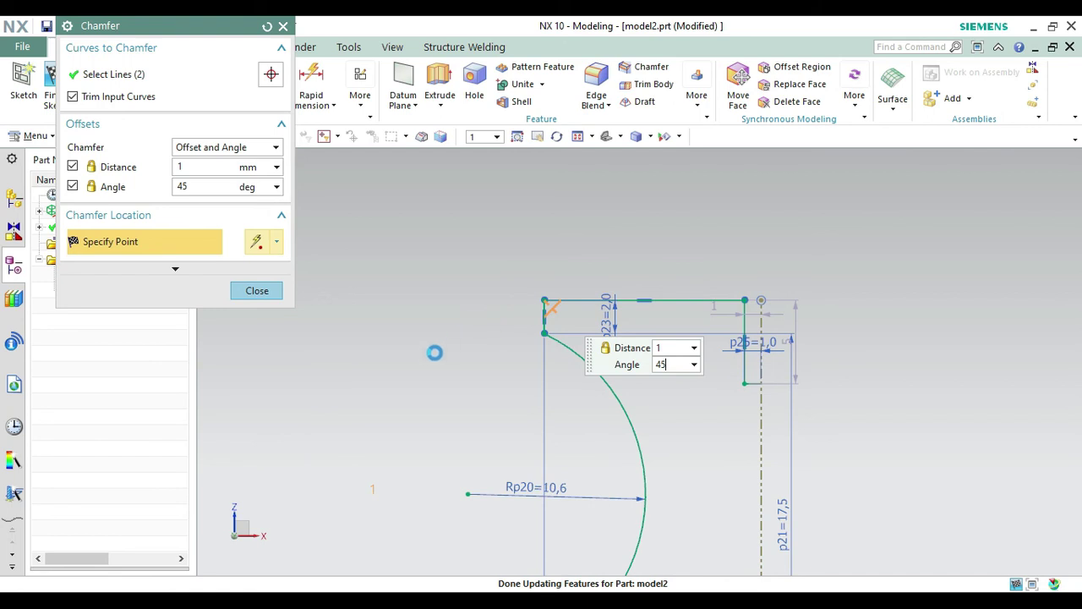
left_click(531, 354)
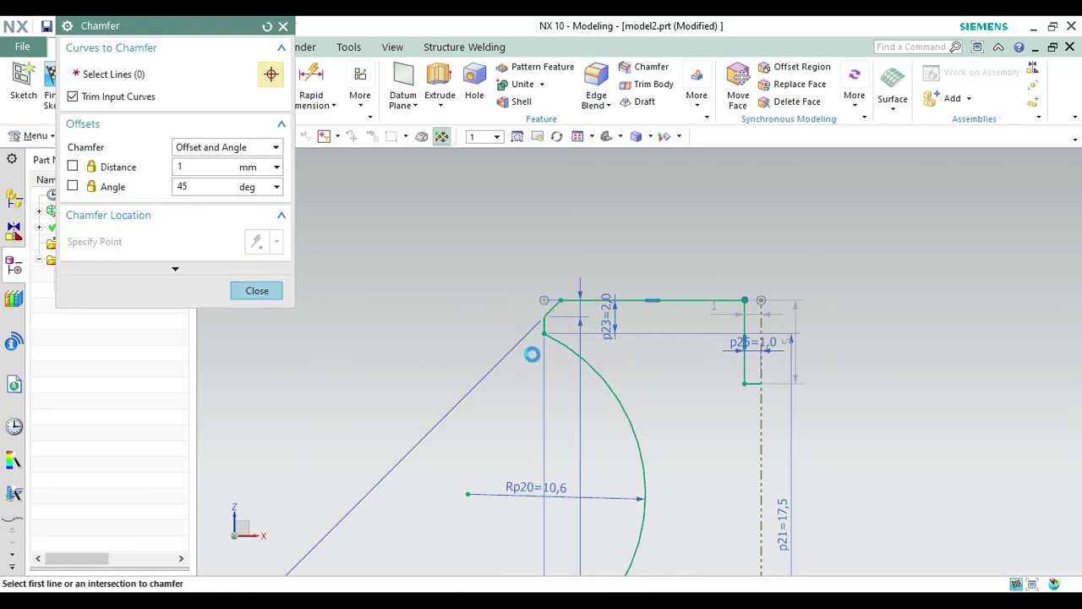
key("Escape")
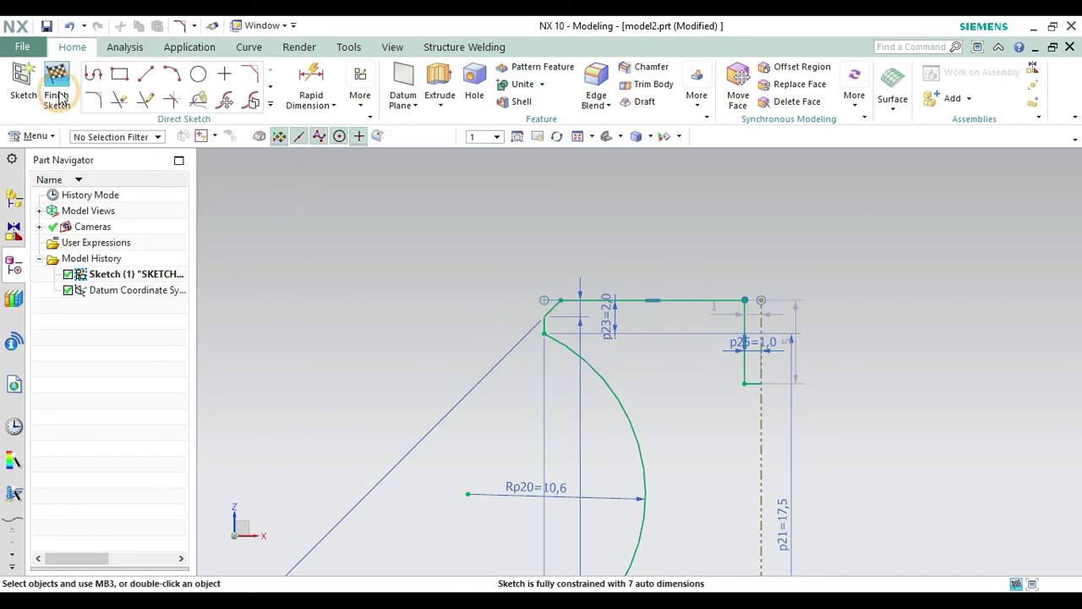
Finish the sketch and revolve the connected profile 360° about the vertical reference line as a solid body.
left_click(60, 98)
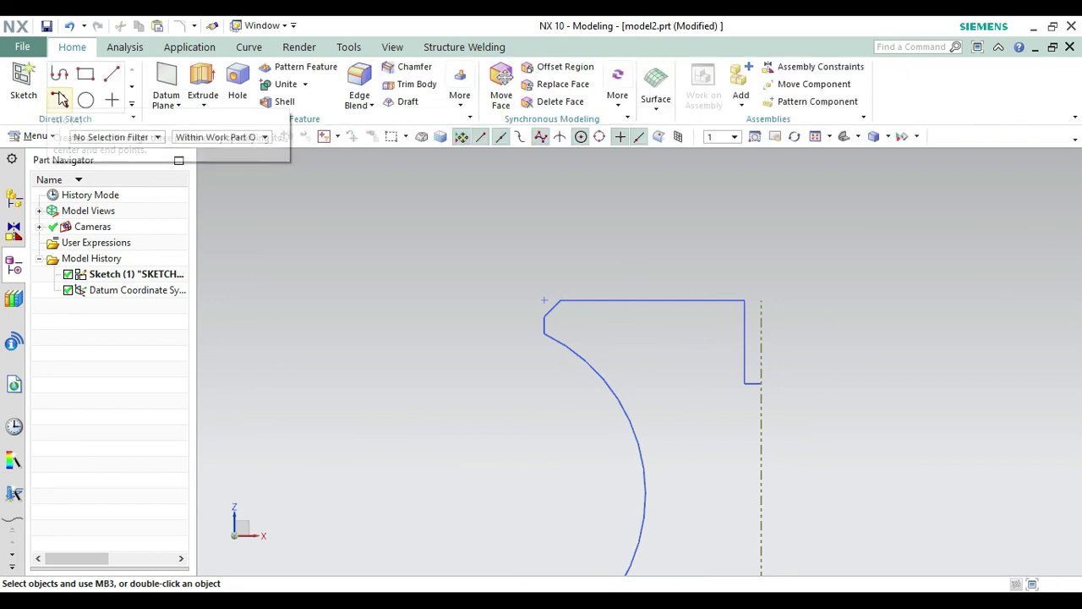
left_click(203, 105)
left_click(210, 140)
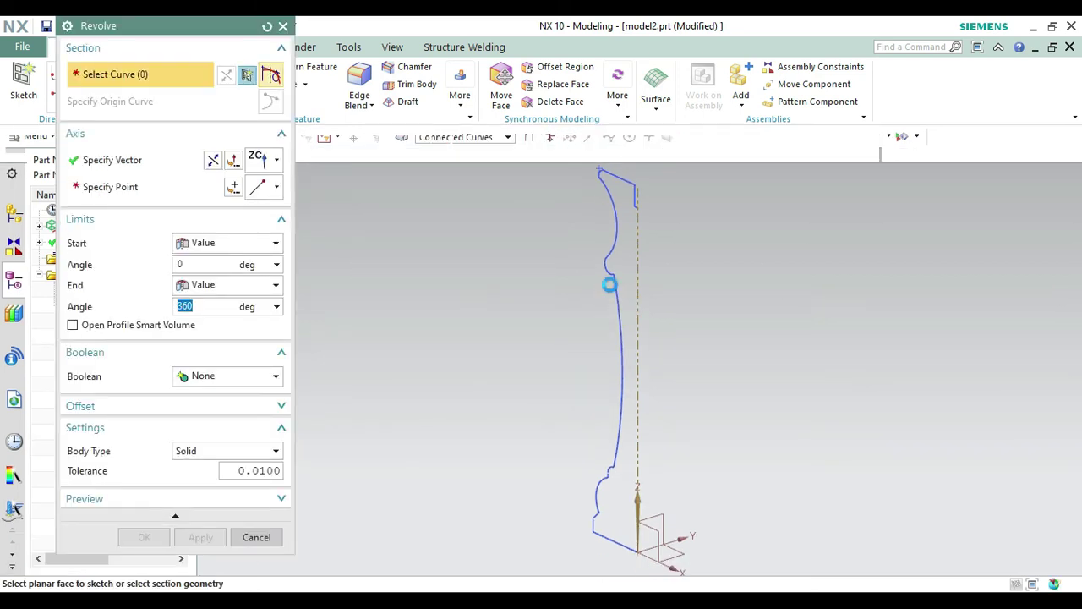
left_click(615, 205)
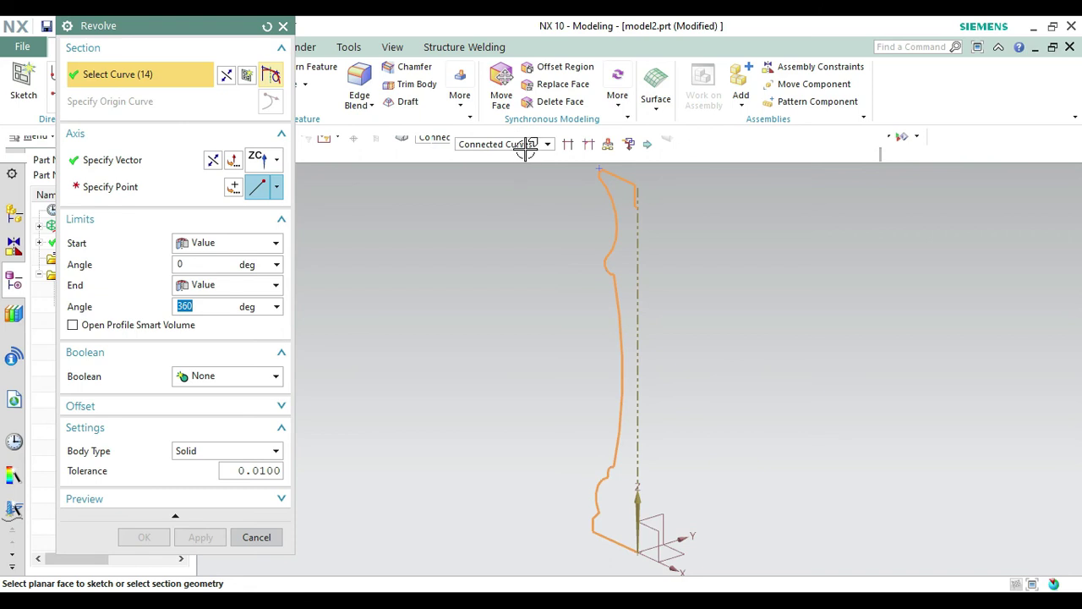
left_click(104, 169)
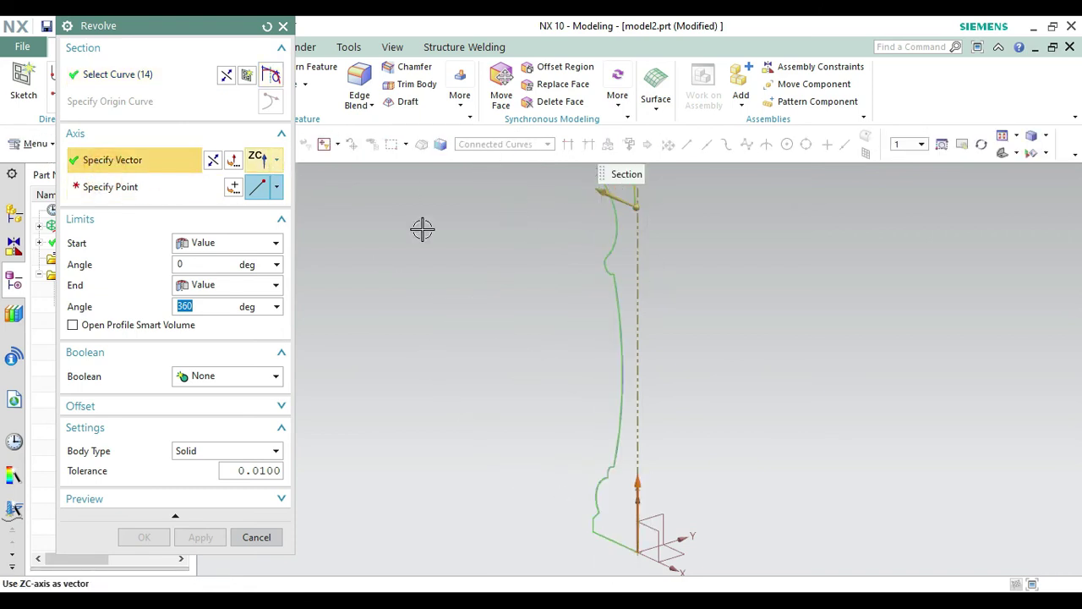
left_click(280, 162)
left_click(261, 179)
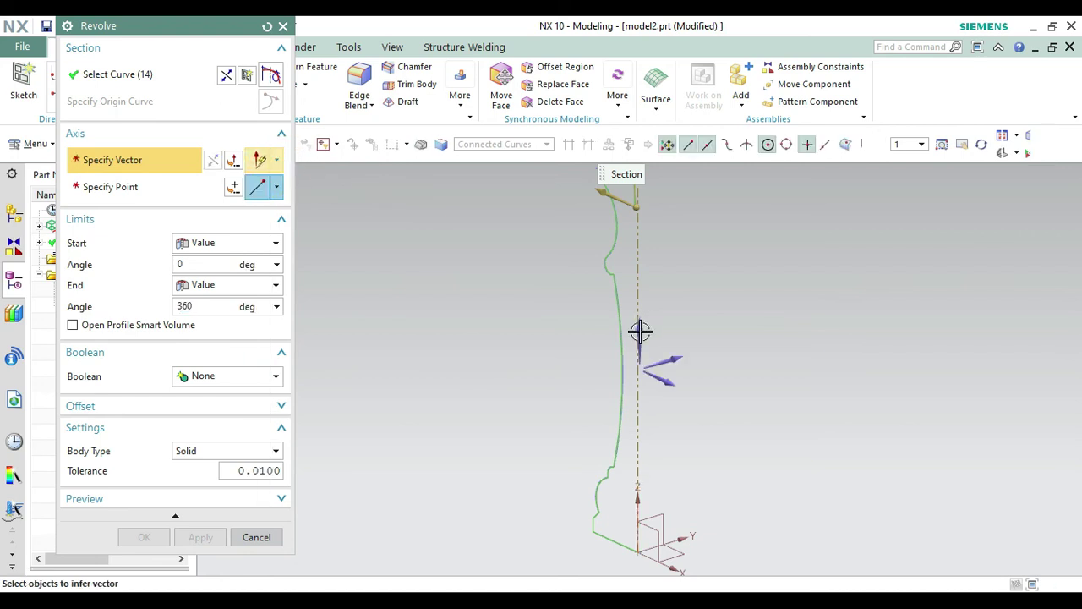
left_click(639, 331)
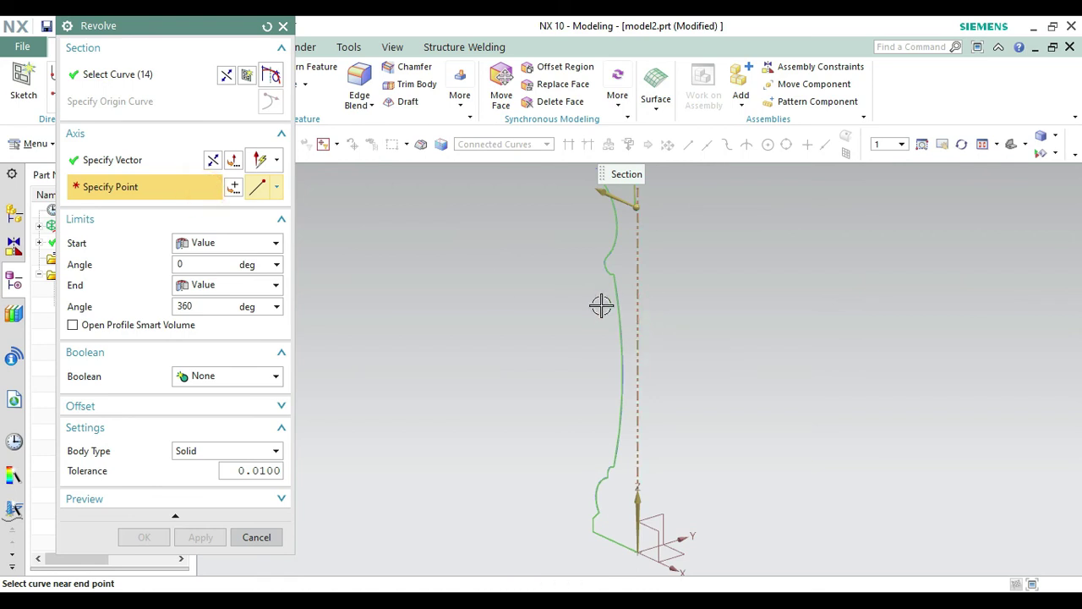
left_click(639, 250)
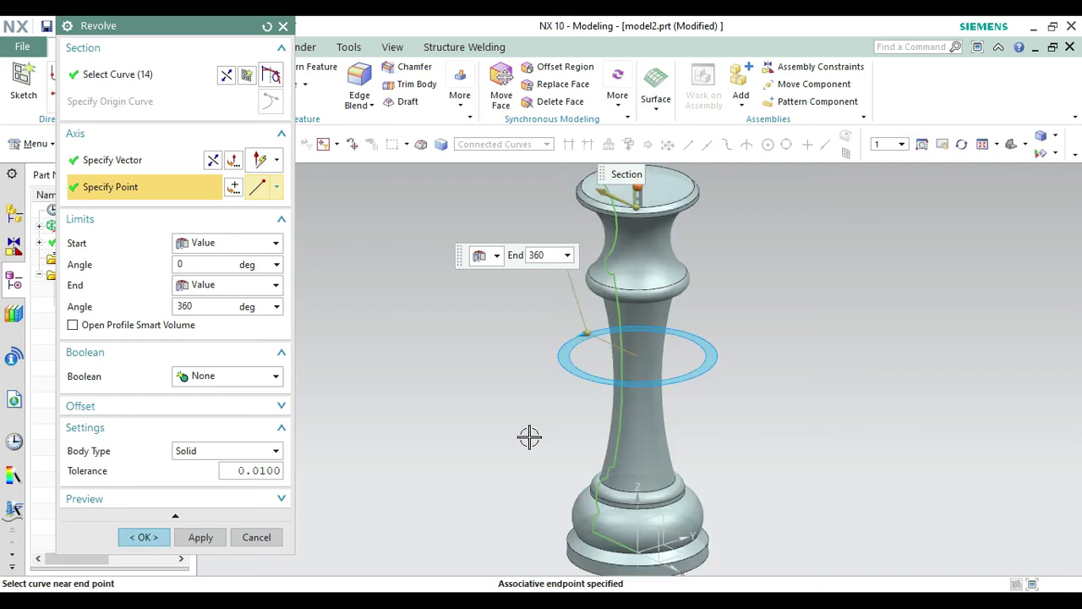
left_click(155, 538)
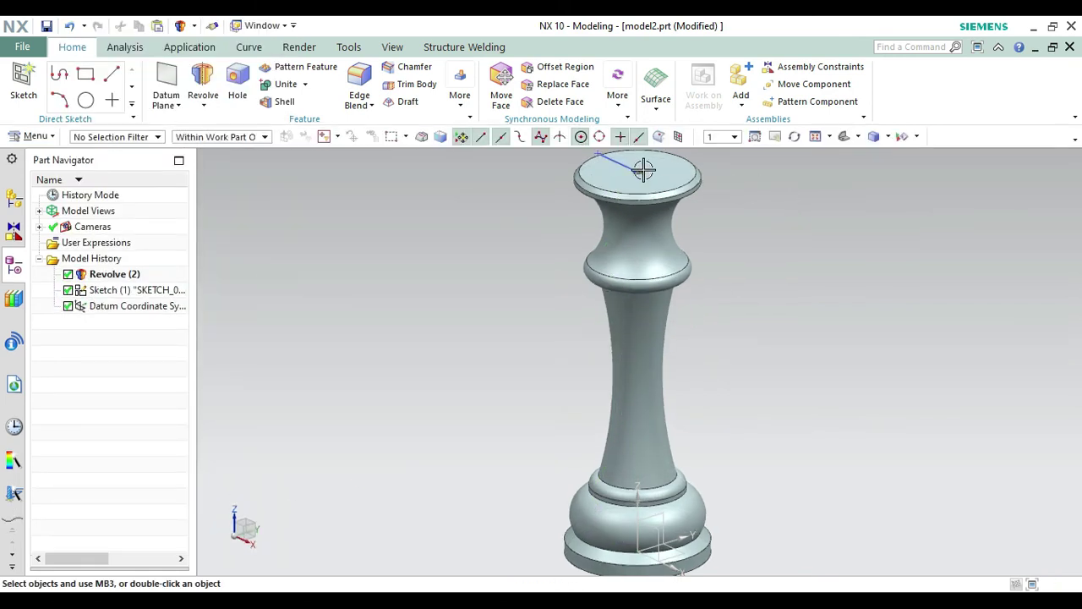
Hide the profile sketch of the revolved body.
double_click(628, 166)
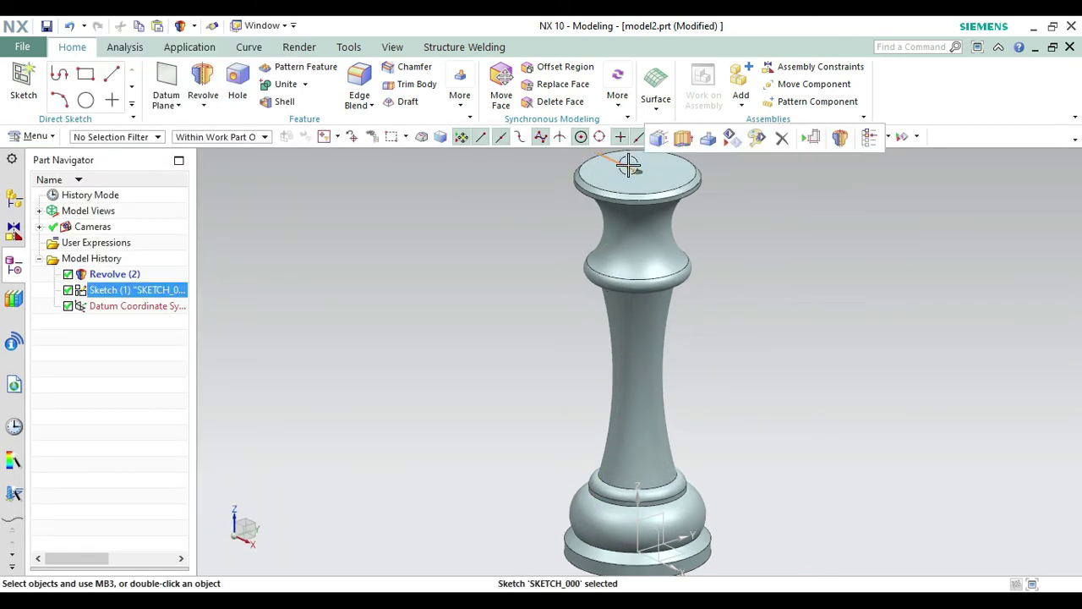
key("ctrl+b")
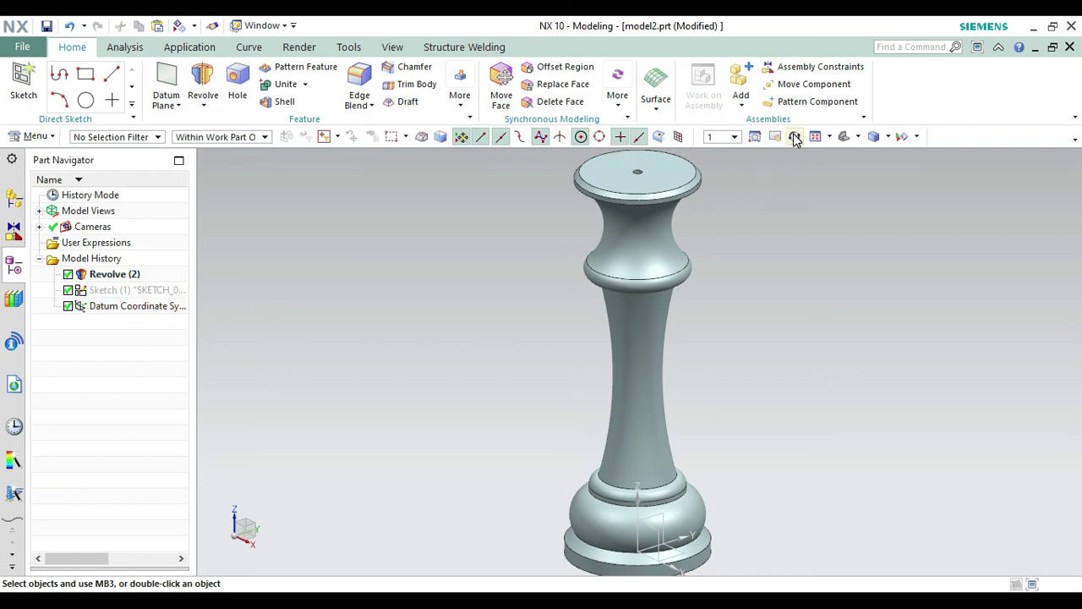
Create an inferred datum plane from the narrow outer face of the upper rim, with a 0 mm offset.
left_click(794, 136)
left_click_drag(775, 246, 719, 236)
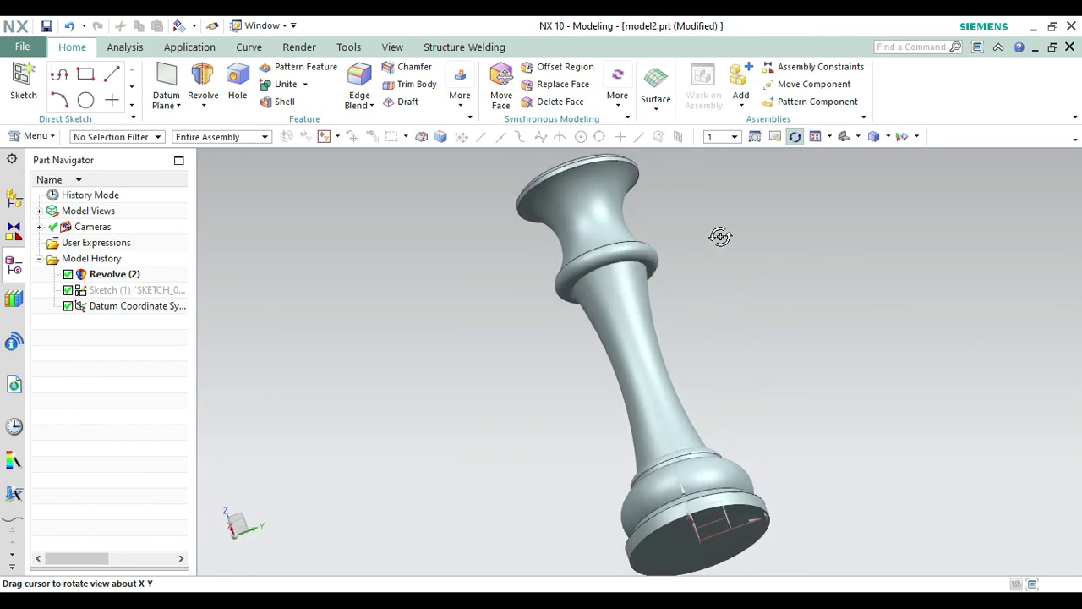
scroll(694, 176, "up", 3)
left_click_drag(657, 208, 640, 269)
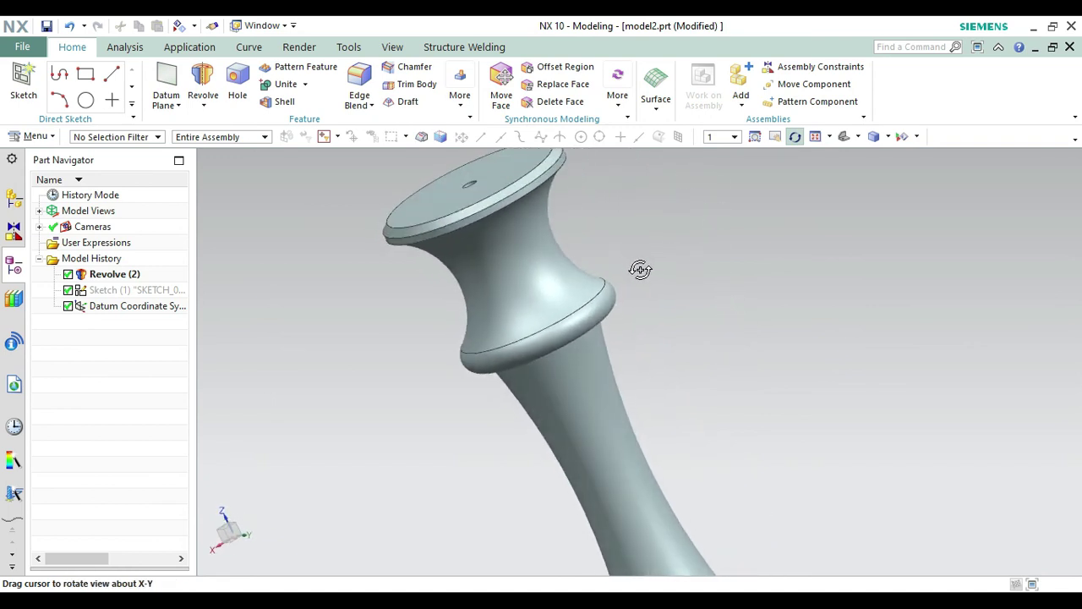
key("Escape")
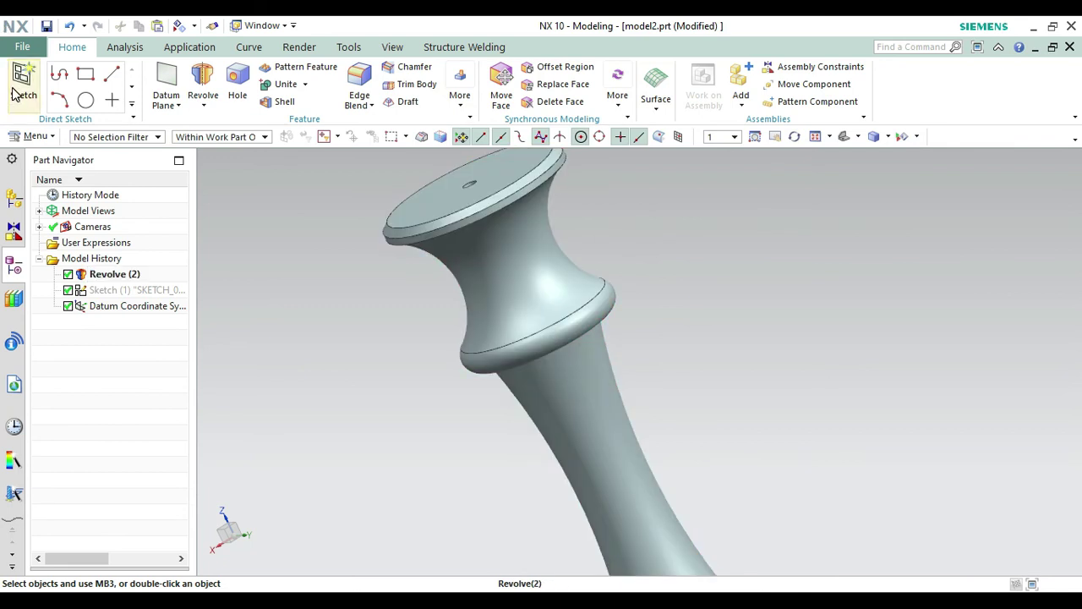
left_click(167, 84)
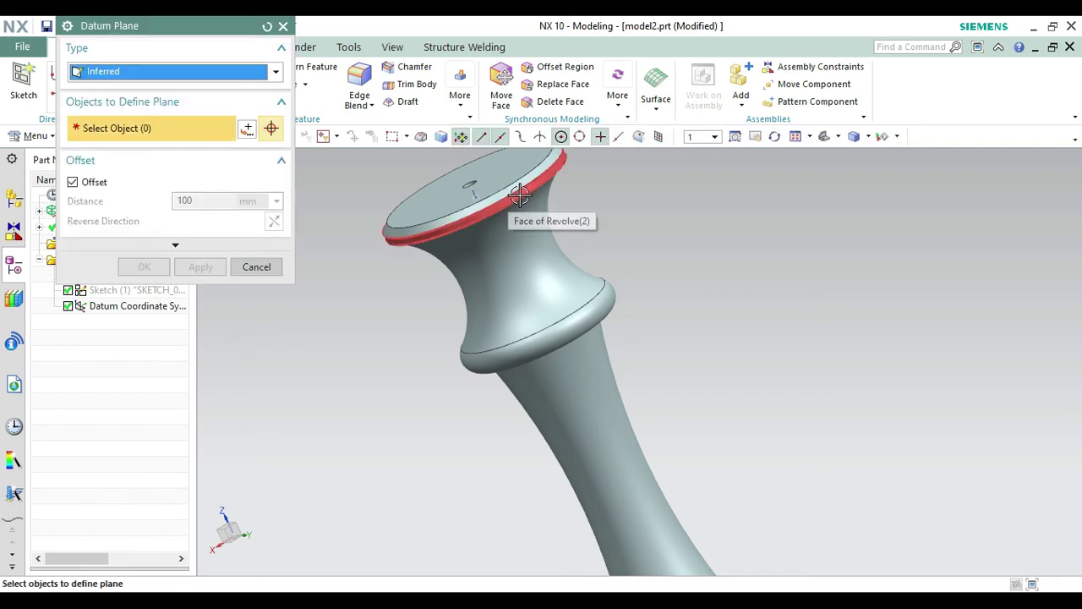
left_click(519, 194)
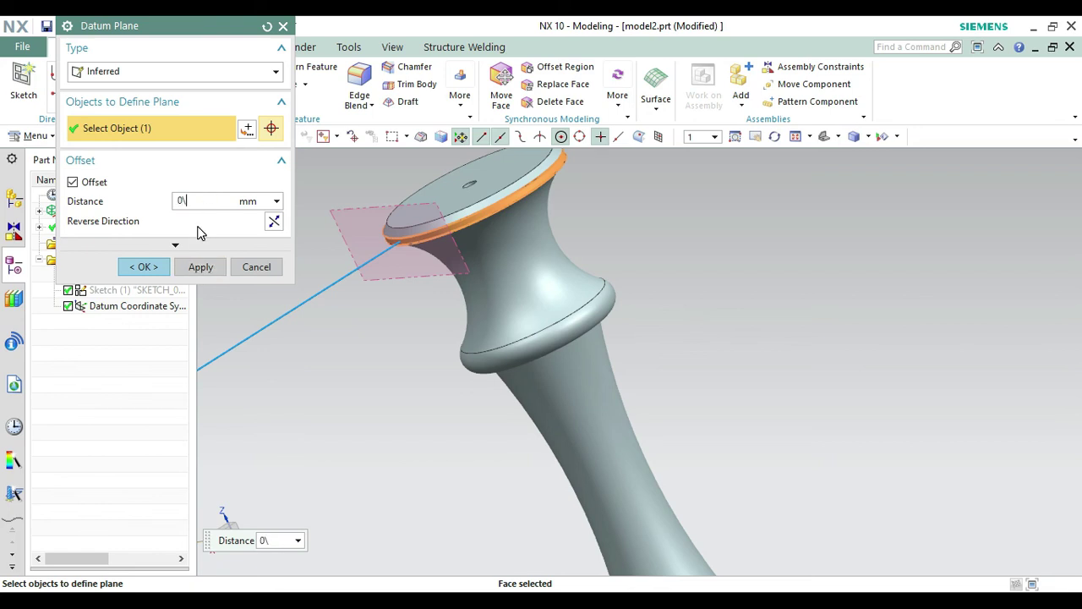
left_click(144, 266)
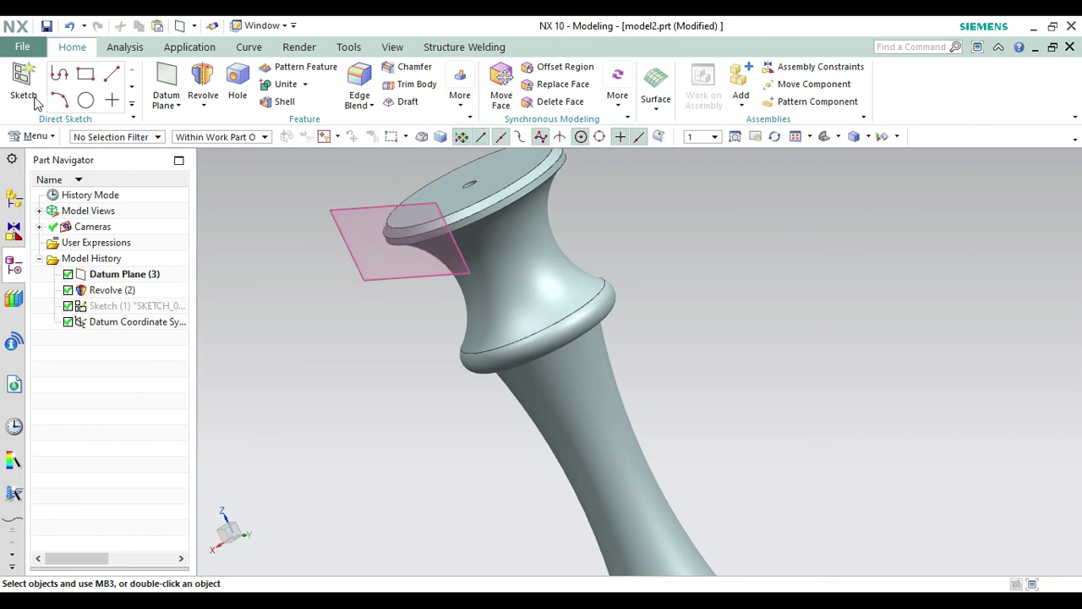
Start a sketch on the datum plane at the upper rim.
left_click(457, 248)
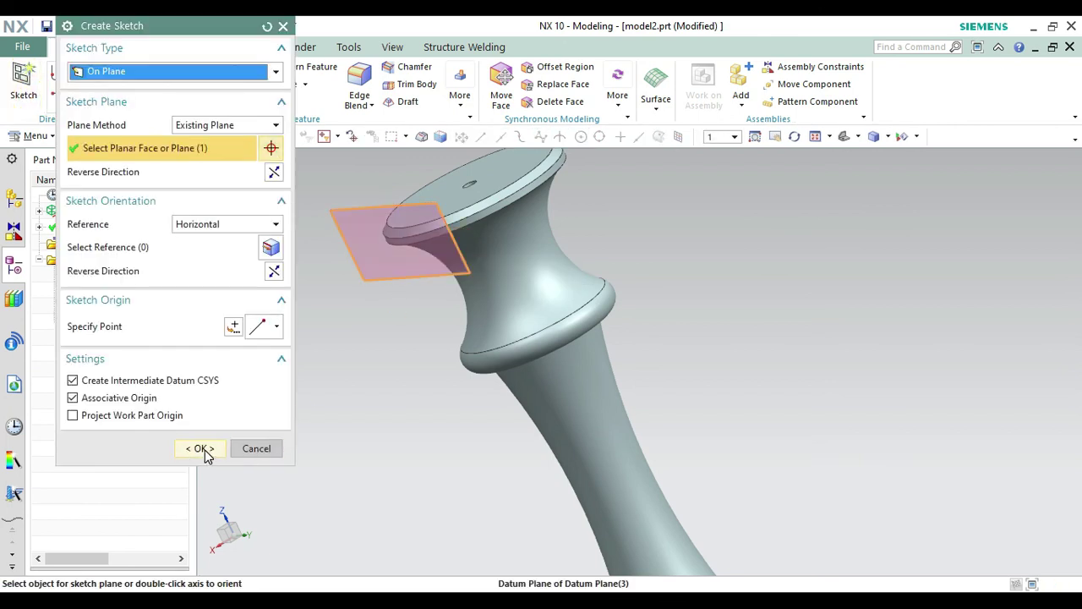
left_click(203, 449)
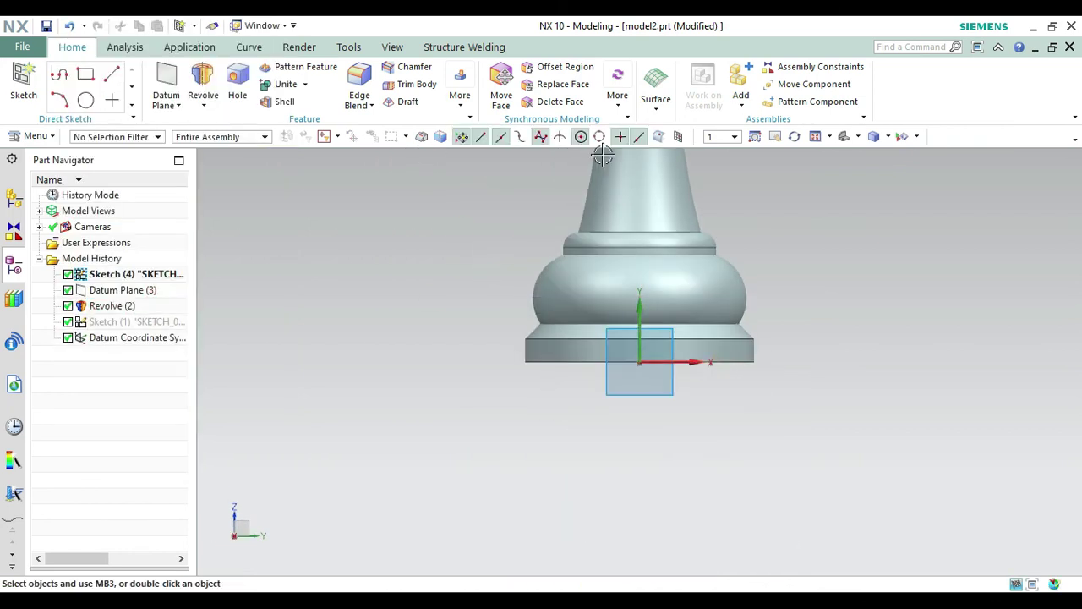
left_click(776, 139)
left_click_drag(733, 255, 733, 308)
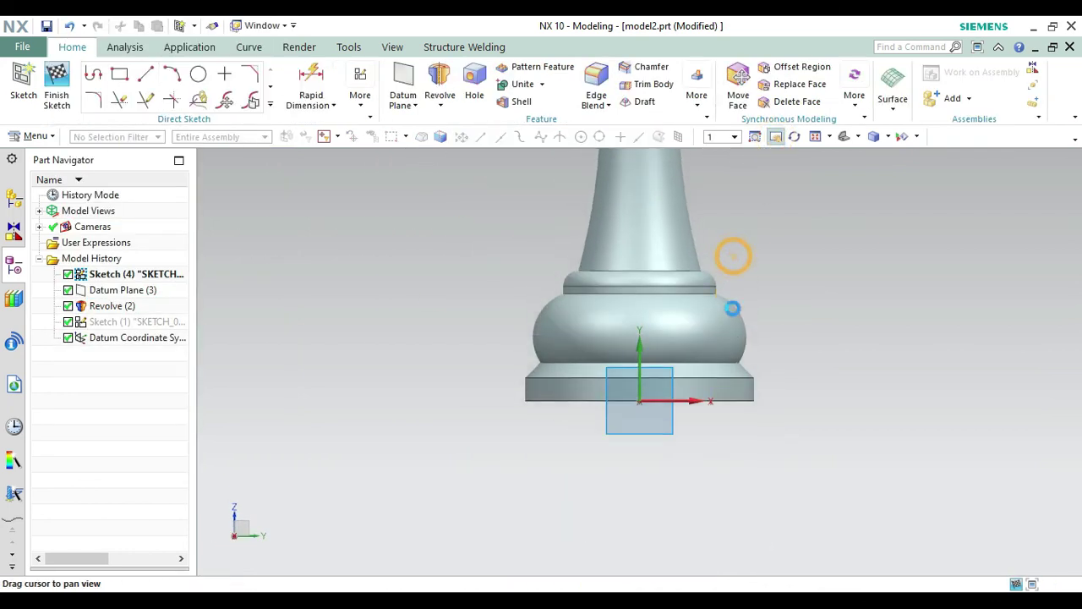
left_click(814, 139)
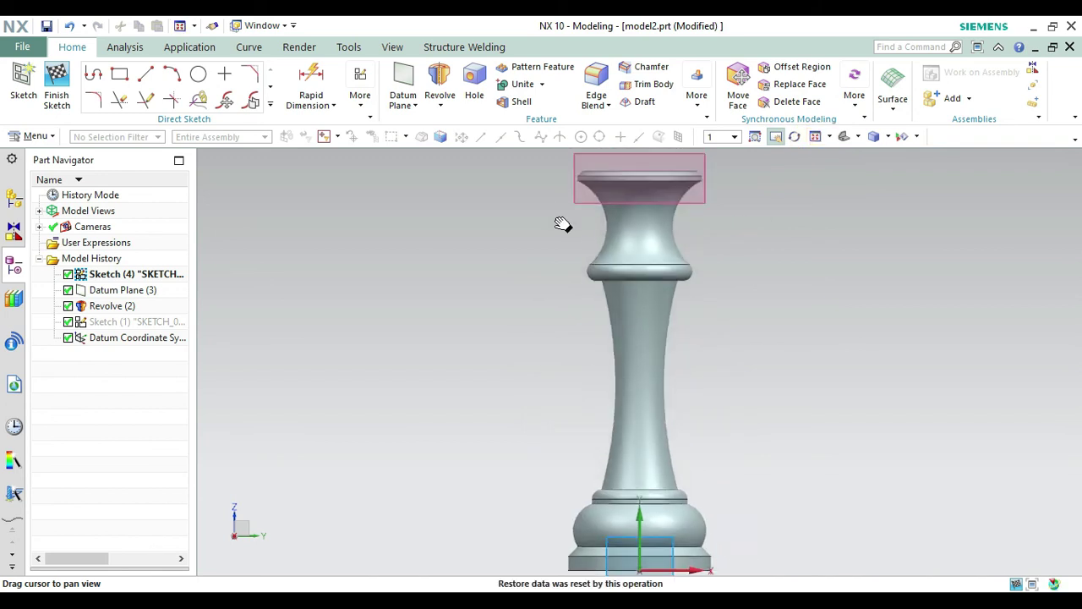
Draw a vertical line from the sketch origin to the centre of the body's top edge and convert it to a reference line.
left_click(144, 76)
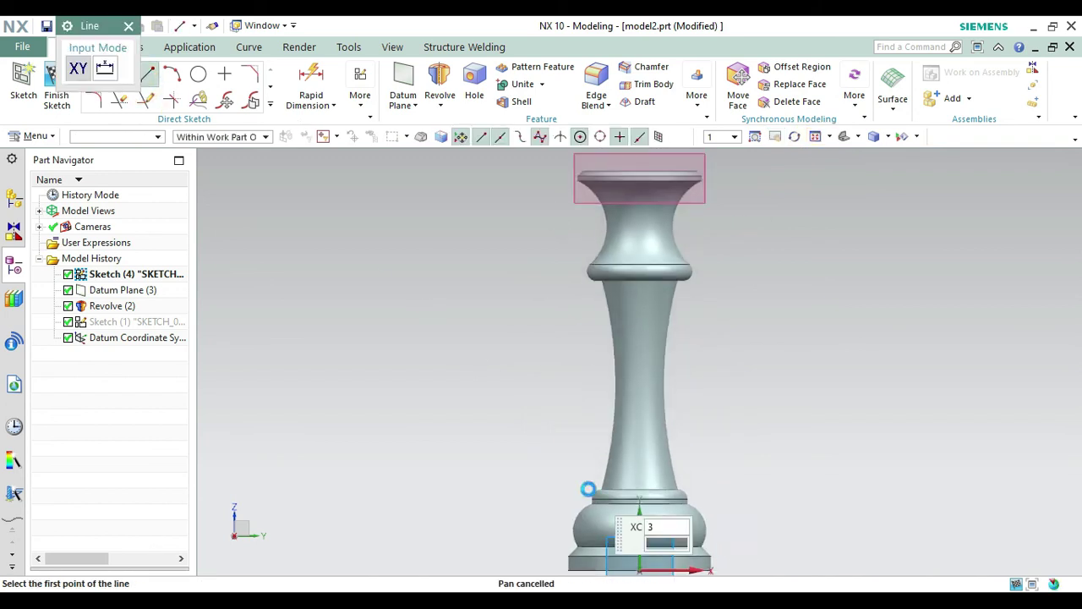
left_click(640, 570)
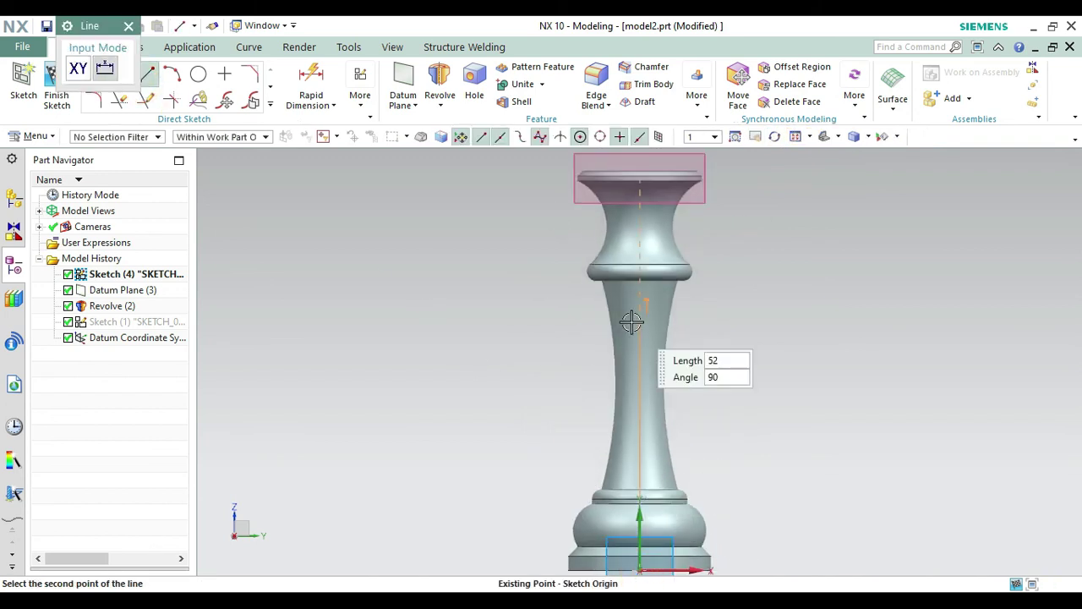
left_click(640, 173)
key("Escape")
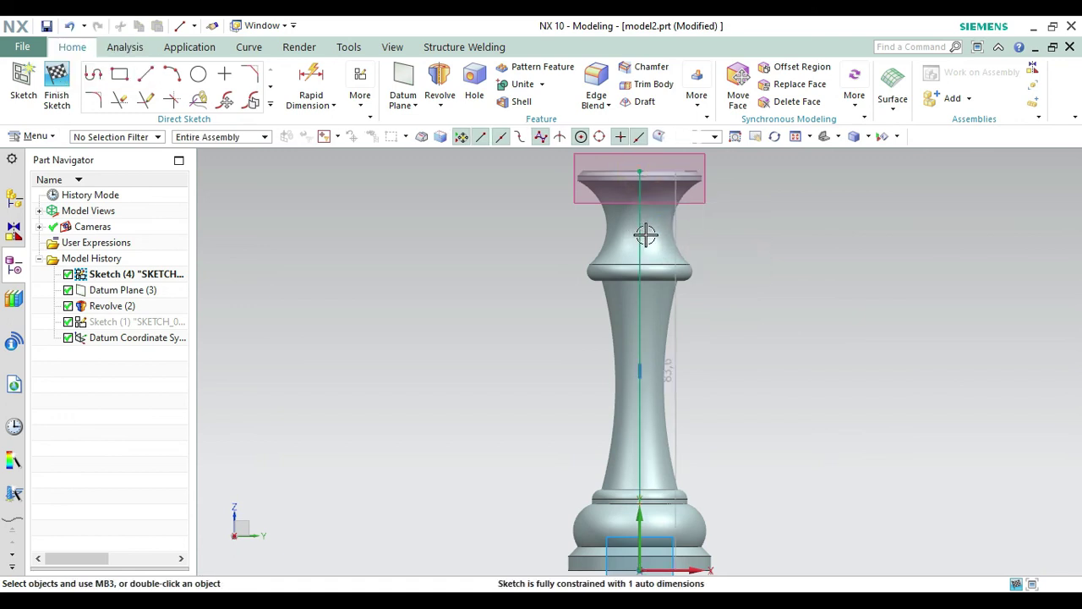
left_click(640, 235)
left_click(724, 186)
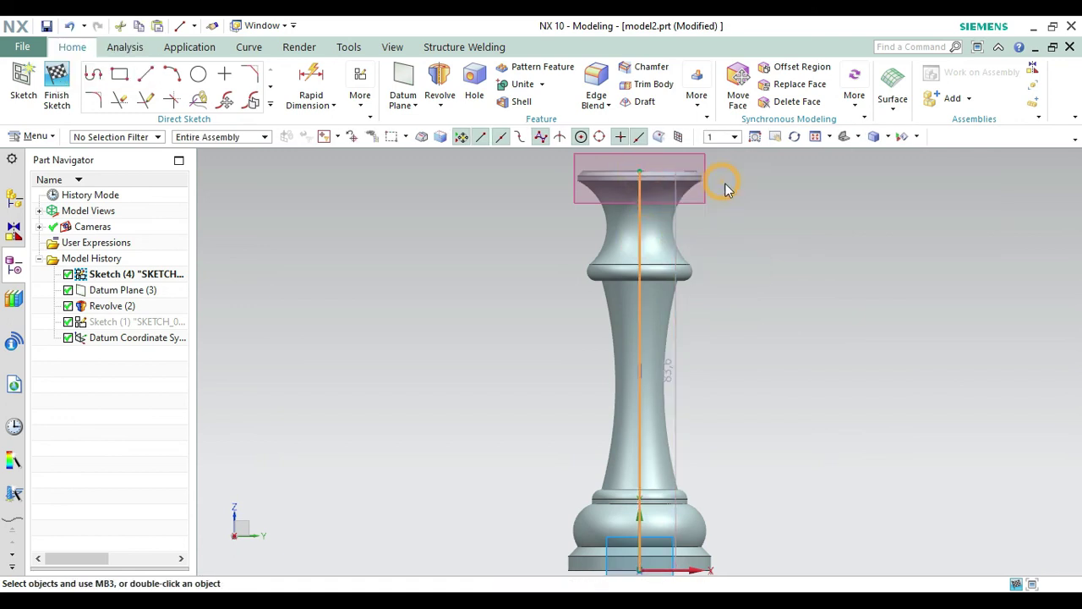
scroll(728, 194, "up", 5)
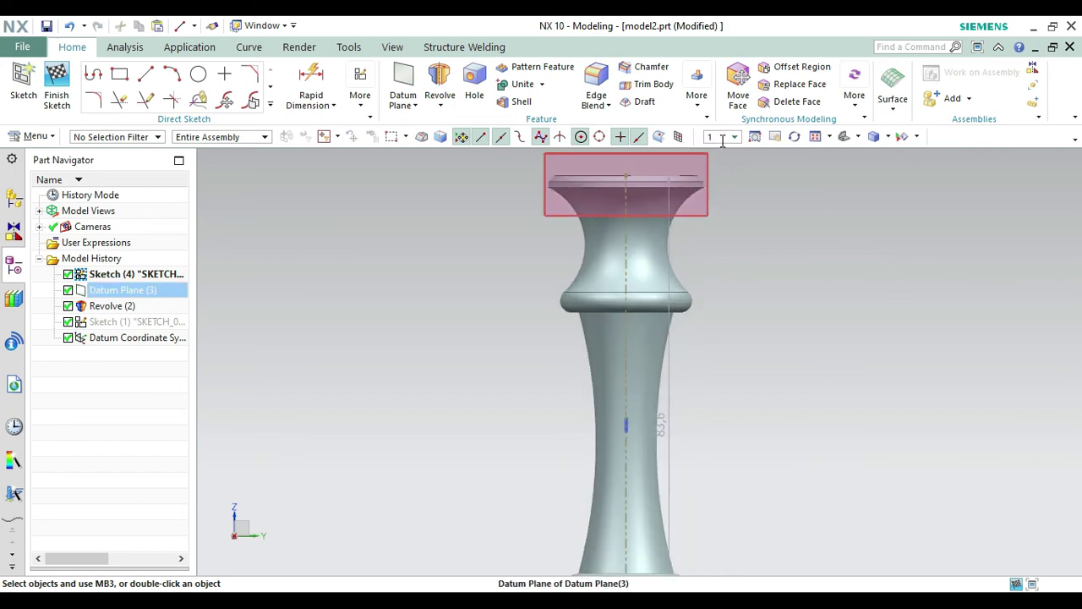
left_click(775, 136)
left_click_drag(792, 215, 816, 308)
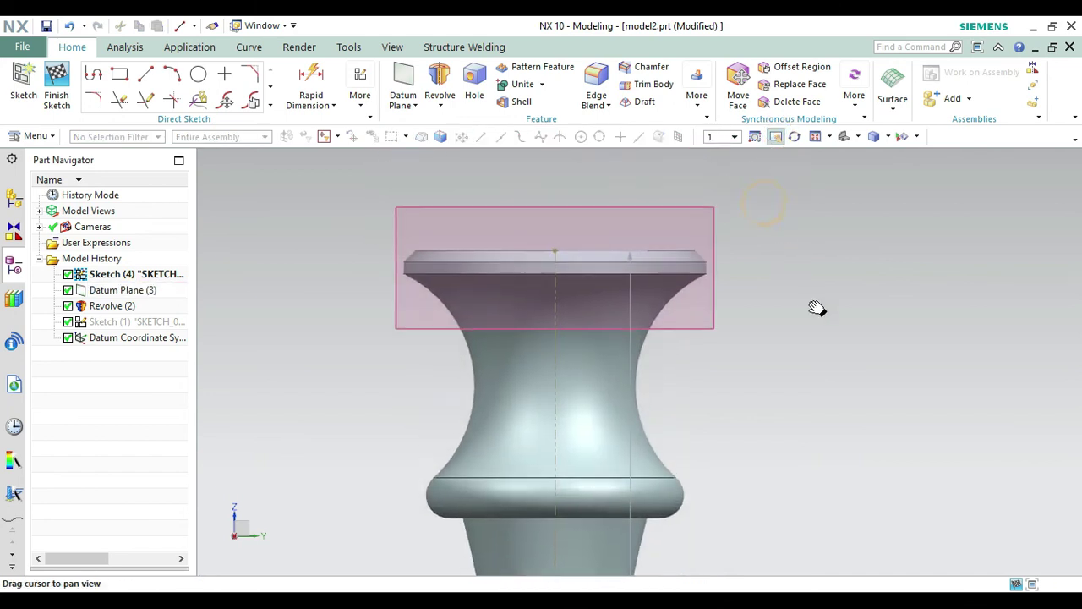
key("Escape")
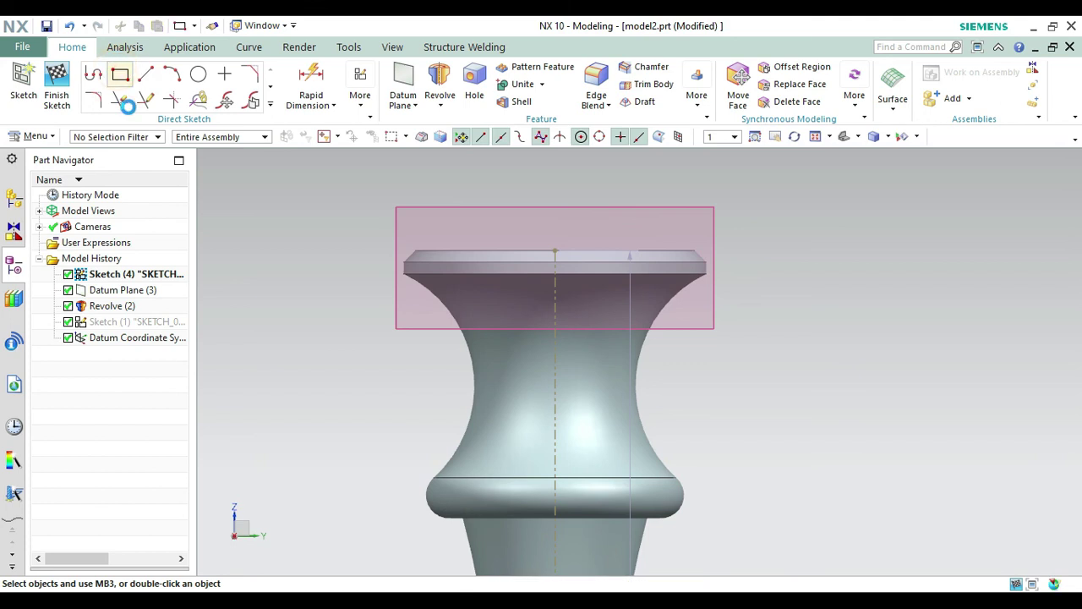
left_click(119, 74)
left_click(135, 71)
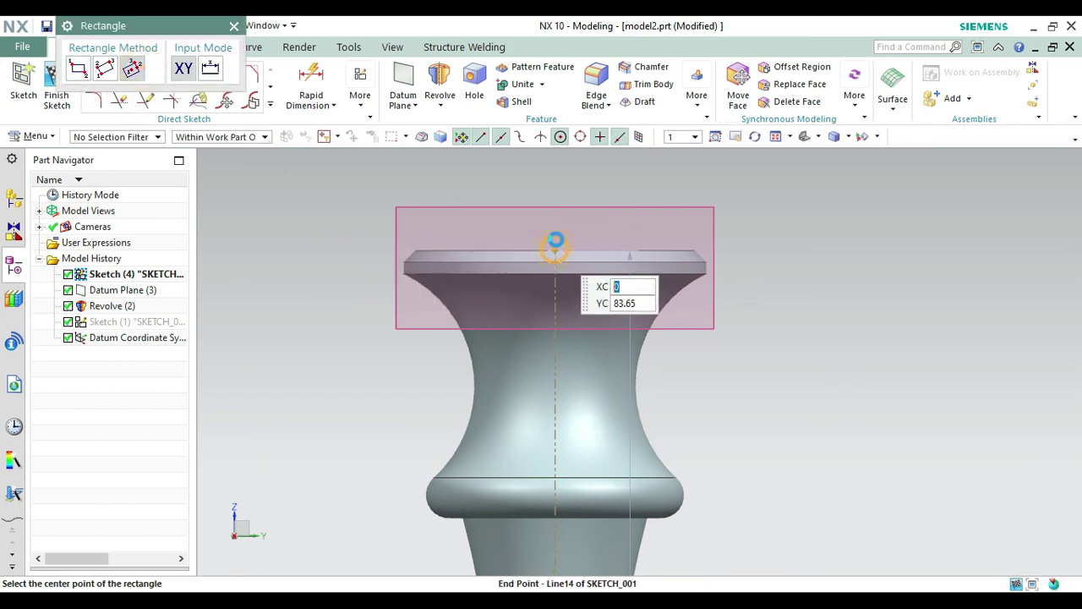
left_click(554, 241)
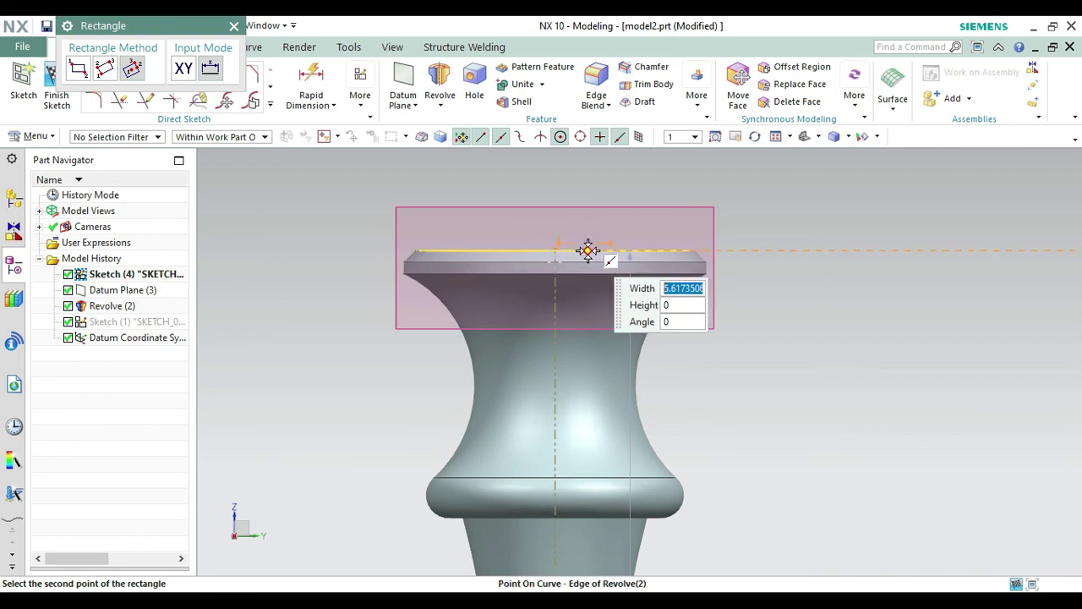
type("7")
key("Tab")
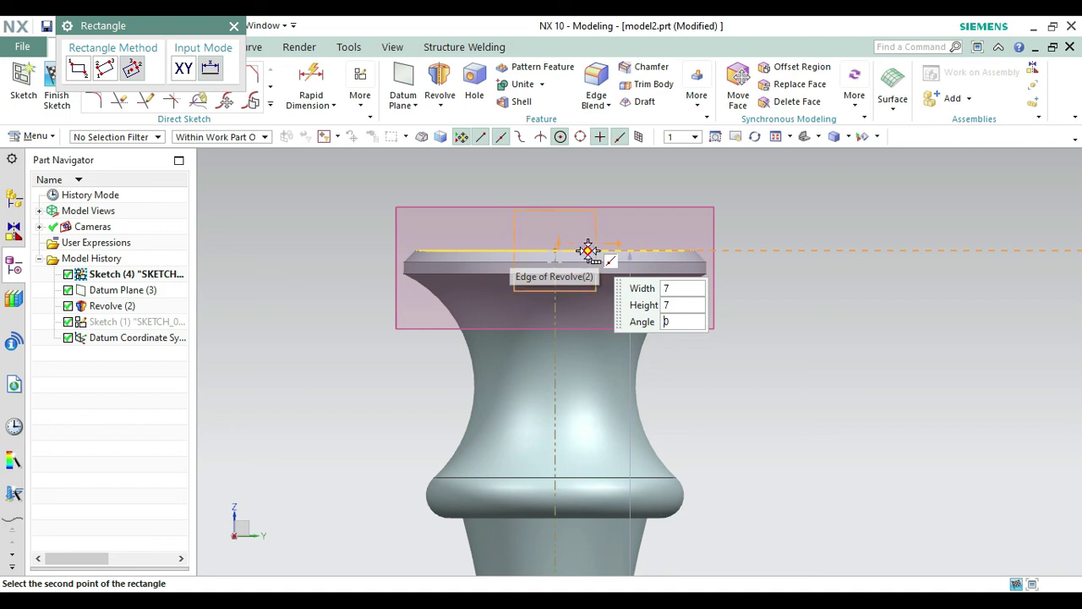
left_click(589, 250)
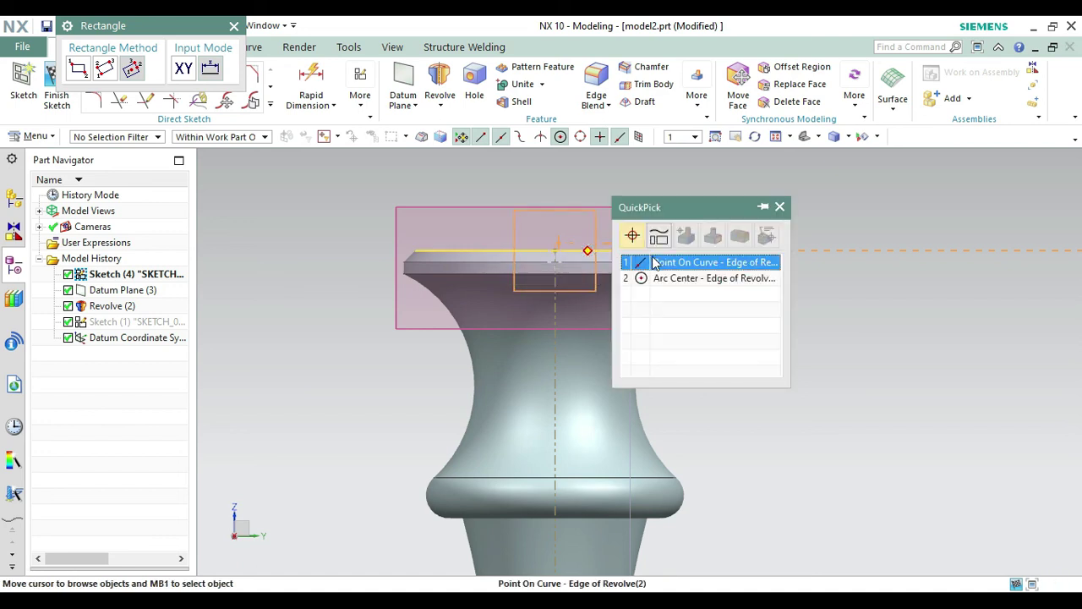
left_click(654, 257)
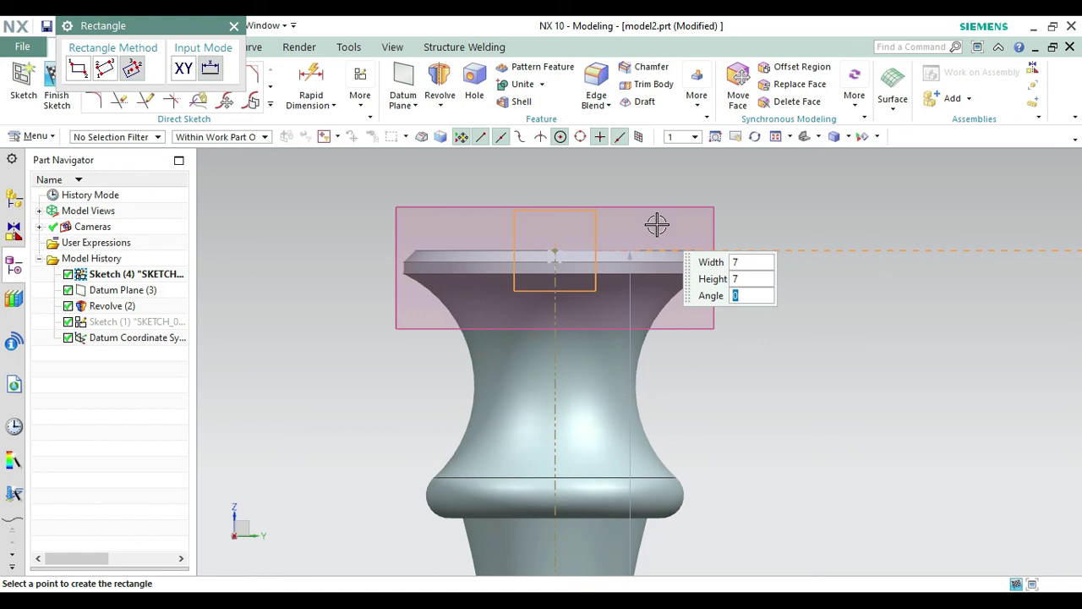
left_click(233, 29)
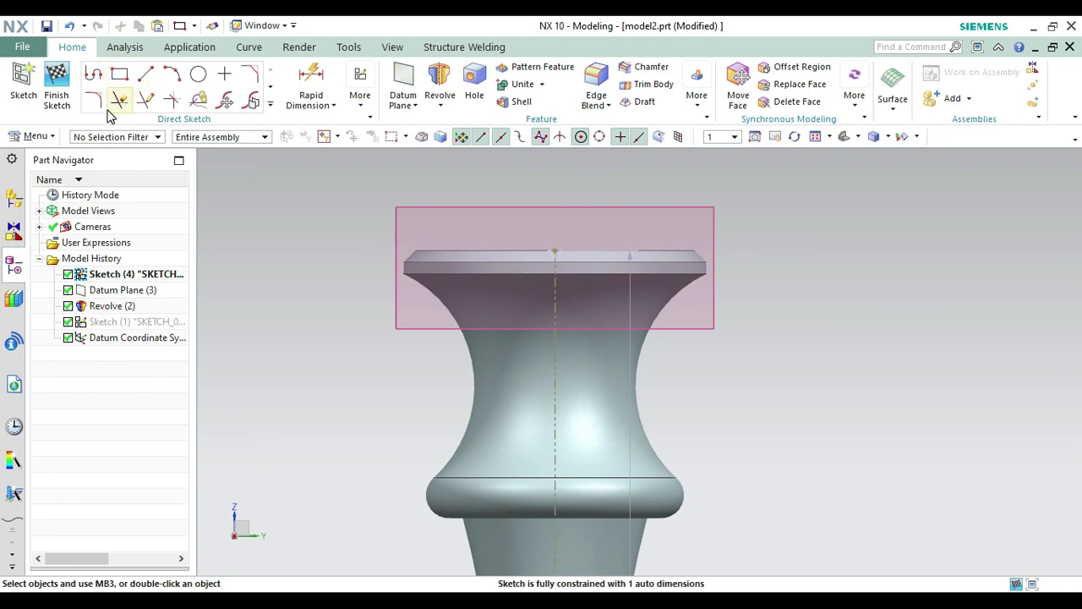
Draw a 7 mm by 7 mm rectangle centred on the reference line's upper endpoint at 0° and finish the sketch.
left_click(119, 74)
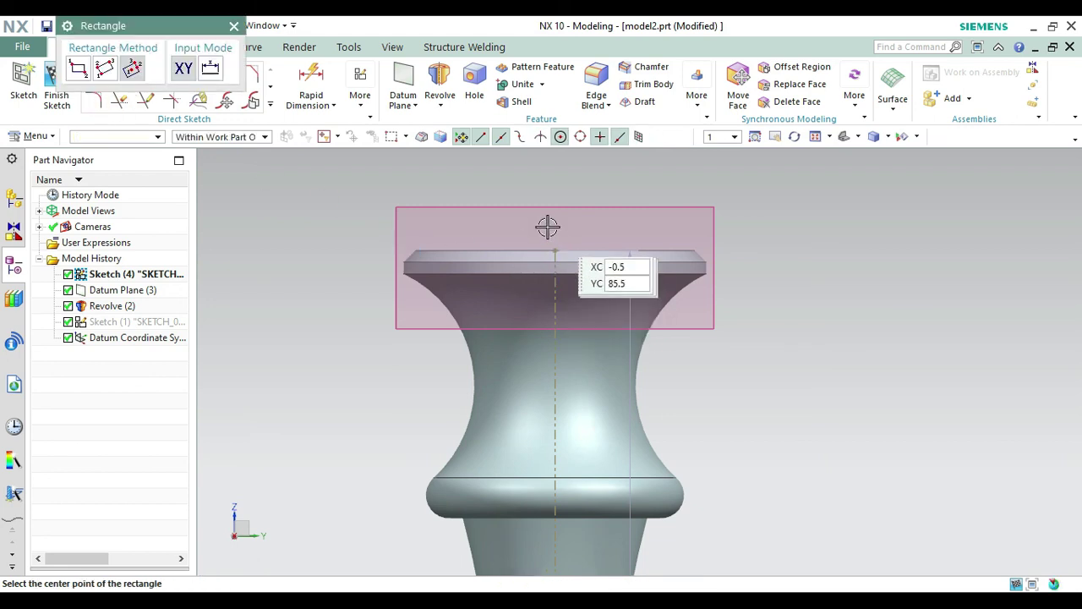
left_click(552, 246)
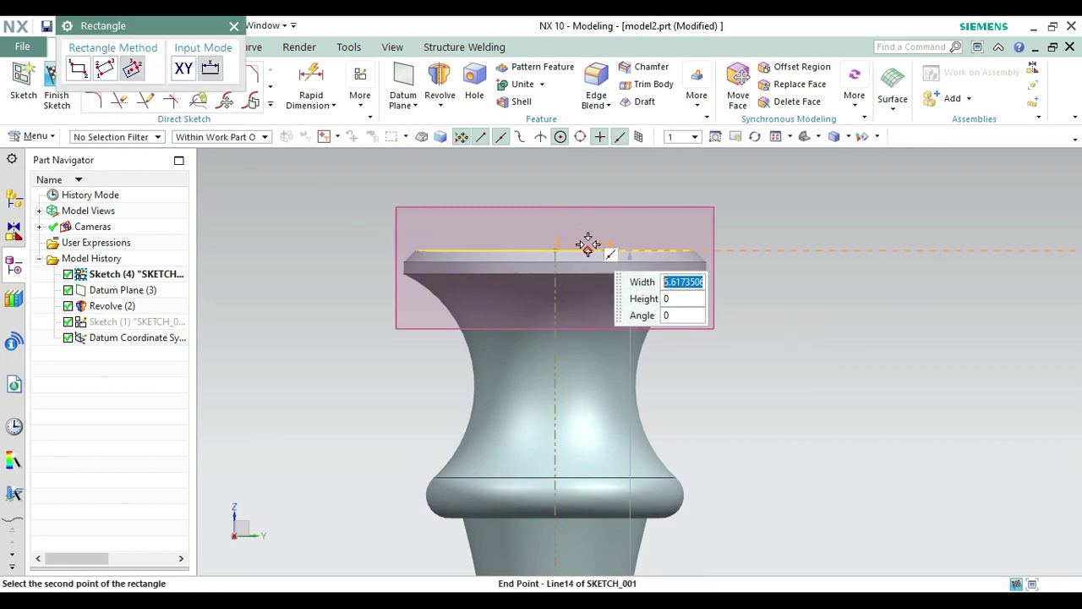
type("7")
key("Tab")
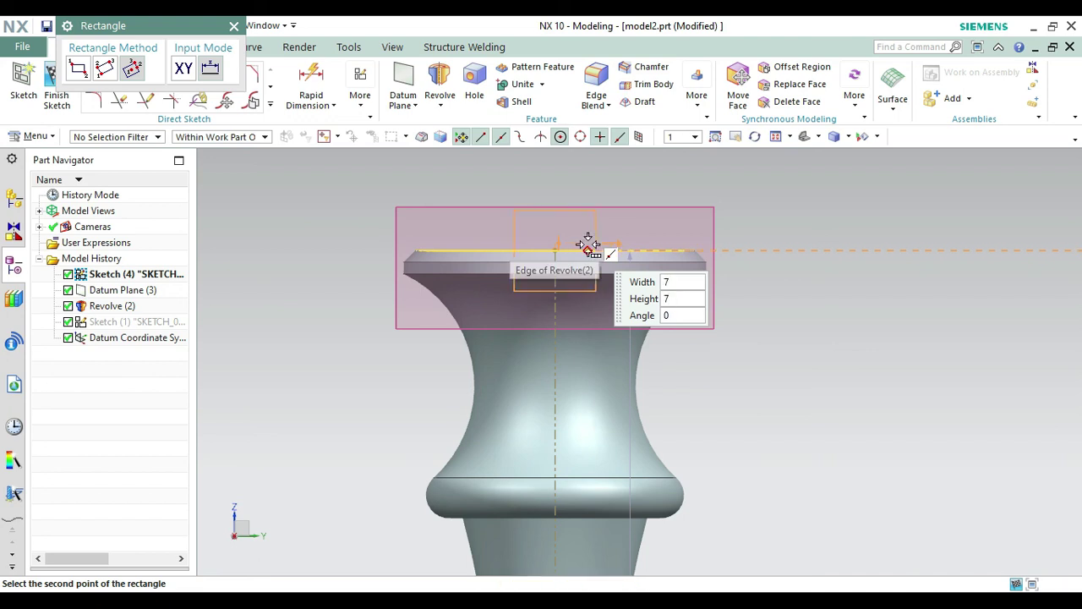
type("7")
key("Return")
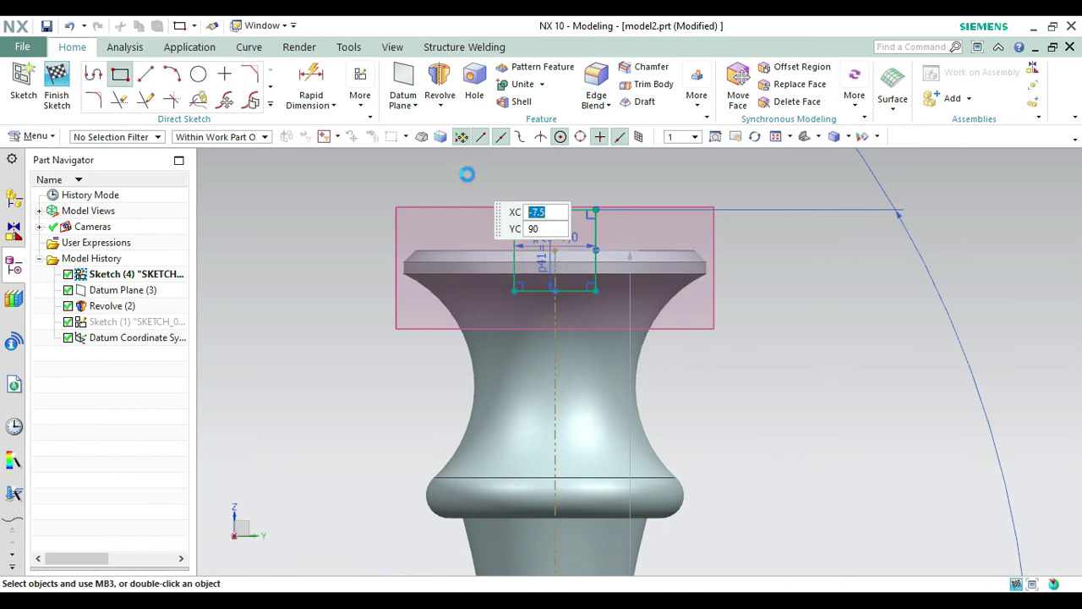
key("Escape")
left_click(54, 93)
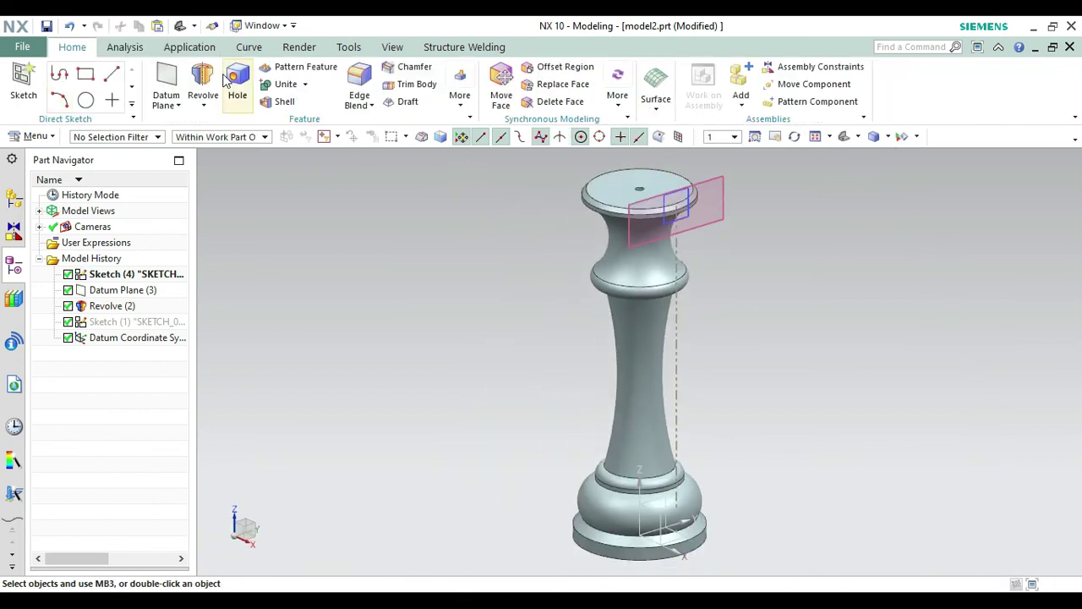
Extrude the connected square profile from 0 to 7 mm in the reversed direction, into the rim, subtracting it from the body.
left_click(195, 111)
left_click(202, 124)
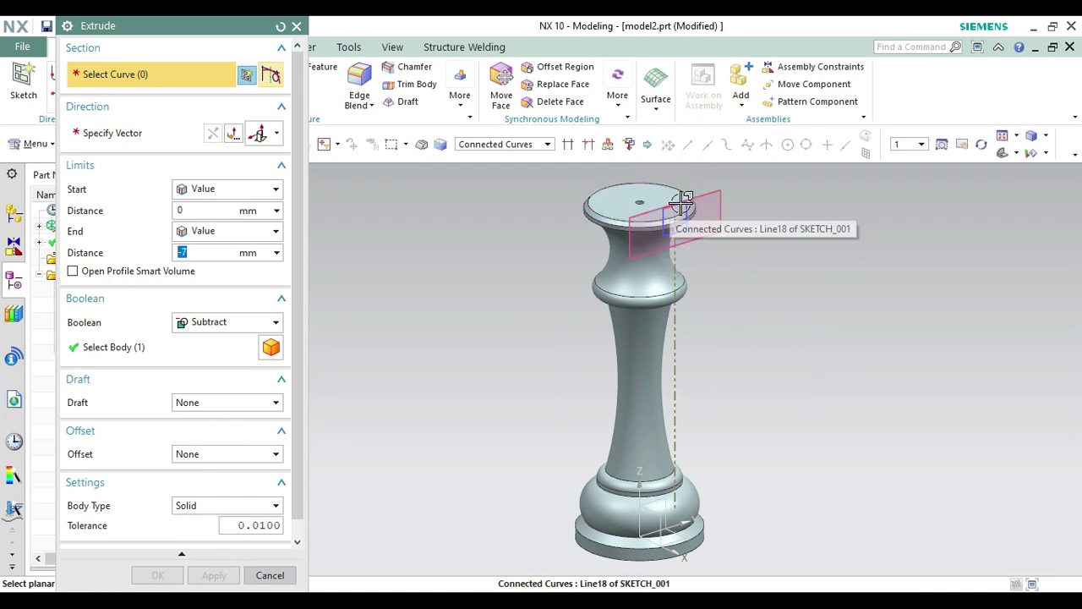
left_click(681, 202)
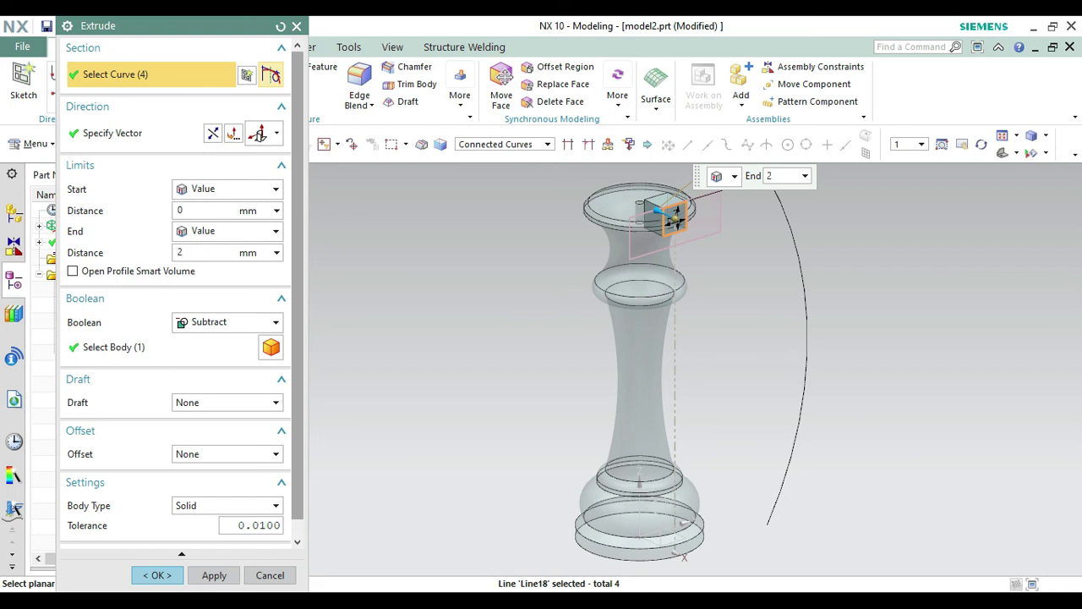
key("Return")
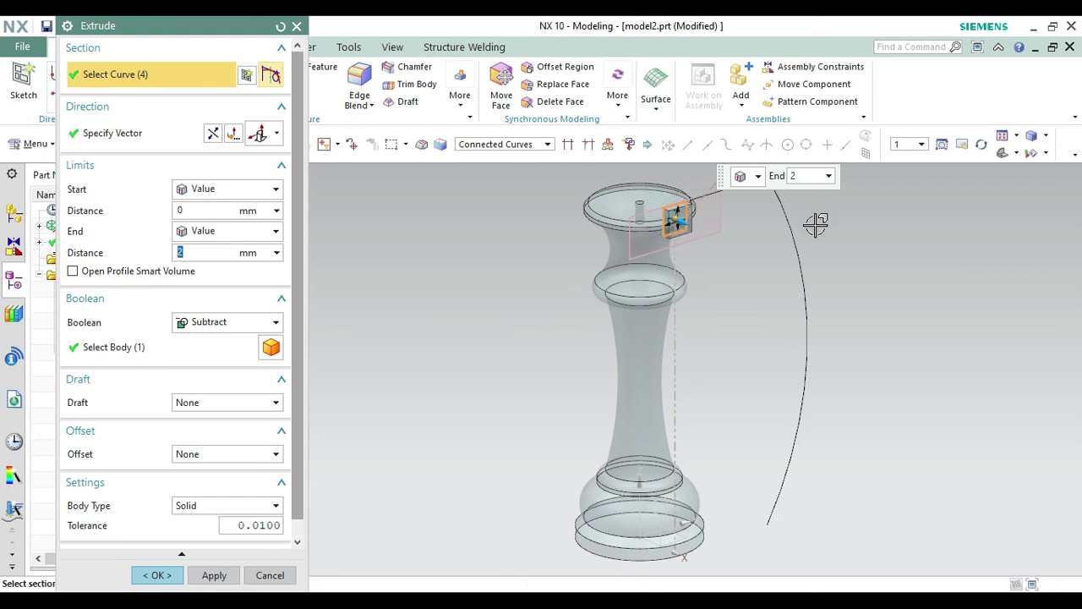
scroll(815, 224, "down", 3)
left_click(980, 144)
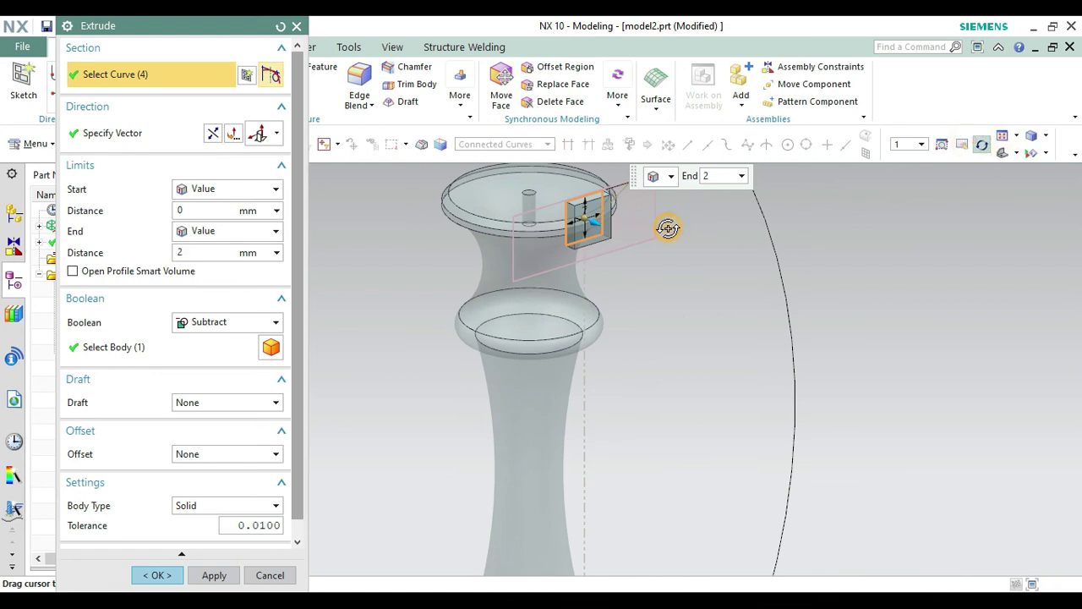
left_click_drag(668, 228, 727, 287)
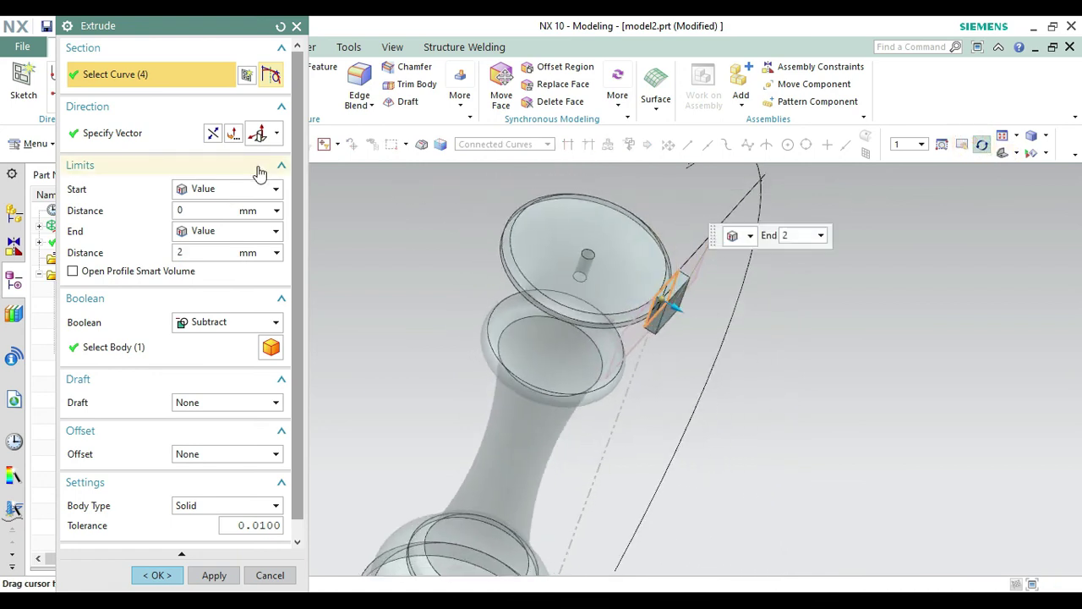
left_click(212, 133)
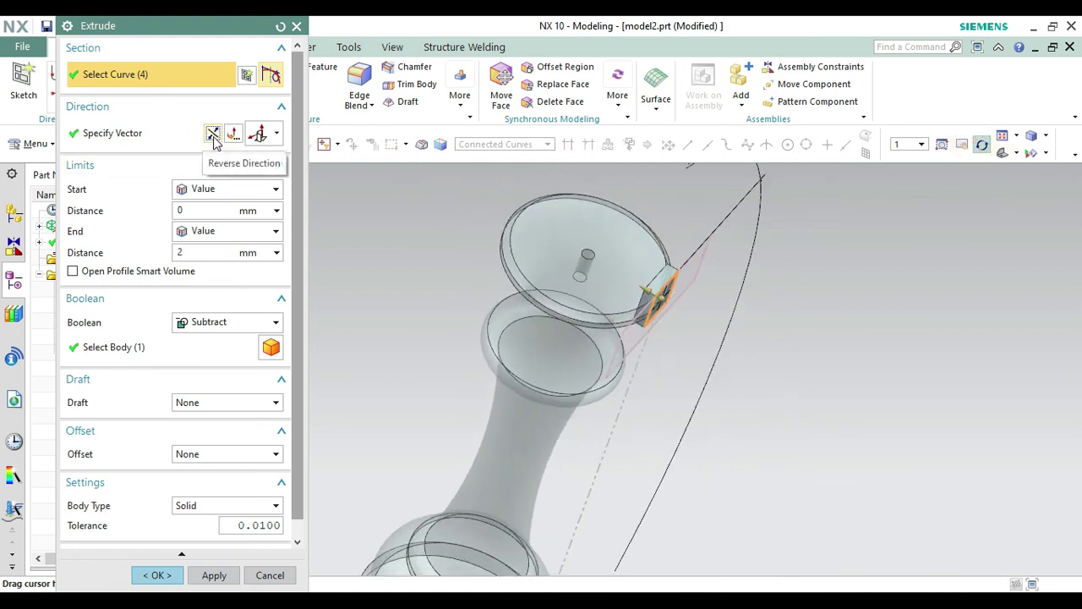
left_click(210, 251)
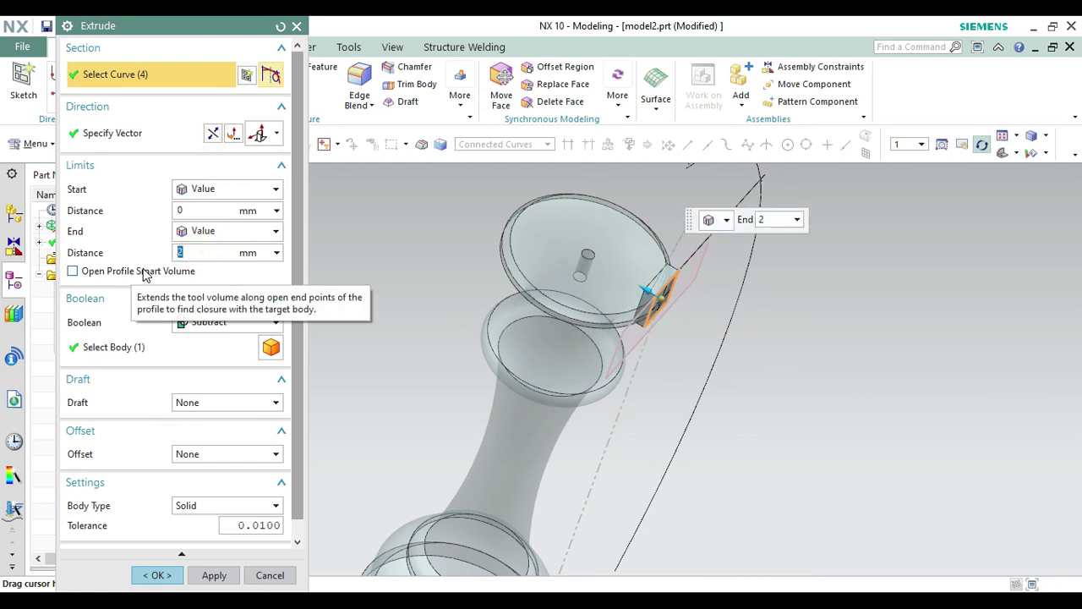
type("6")
key("Return")
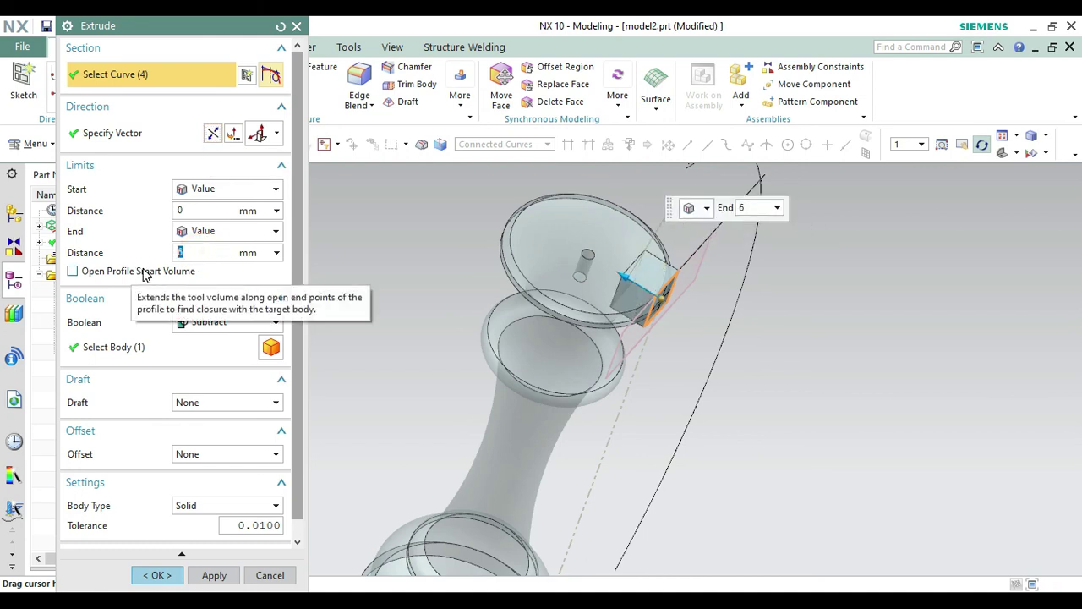
type("7")
key("Return")
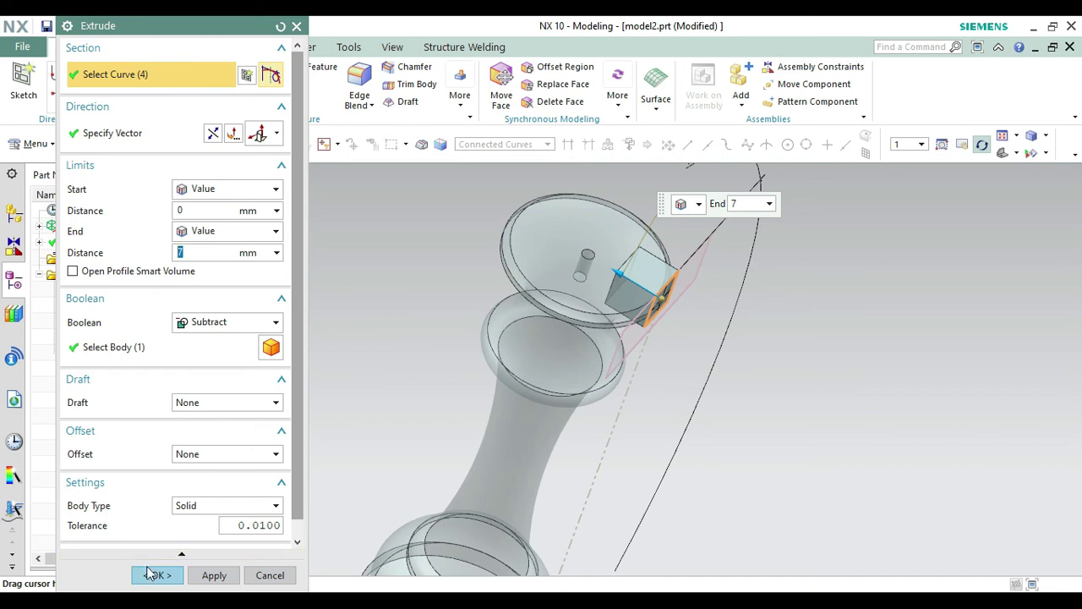
left_click(148, 574)
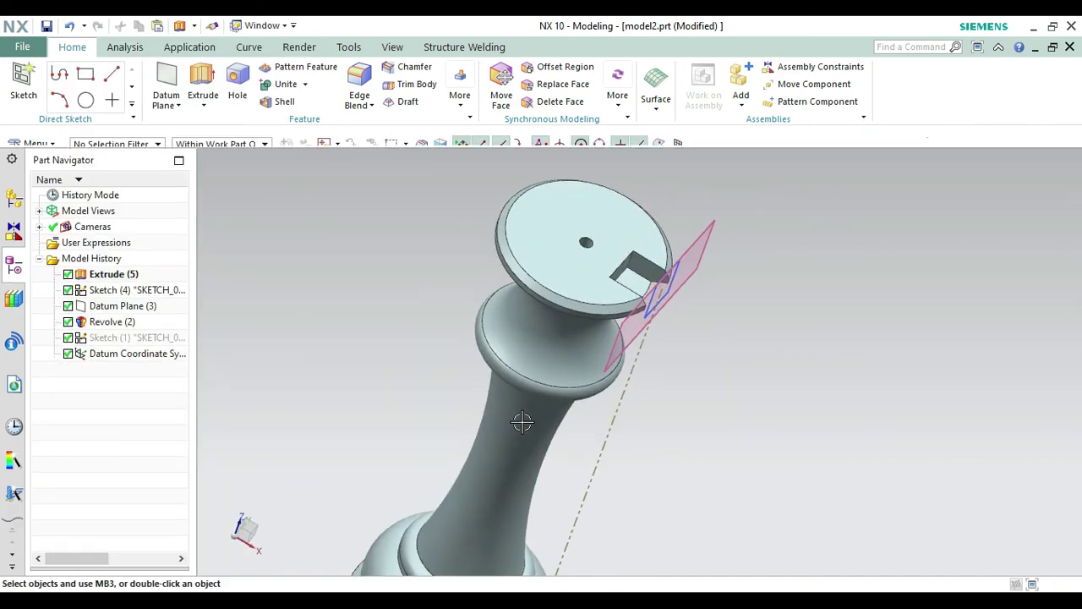
Hide the datum plane at the rim and the square notch's sketch.
key("Home")
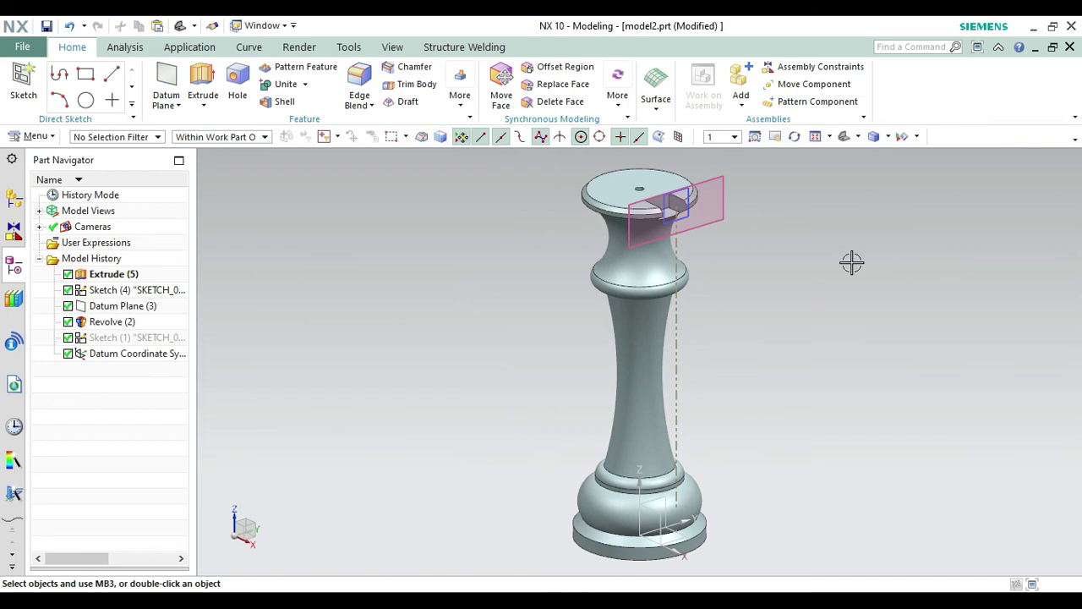
left_click(714, 200)
left_click(691, 206)
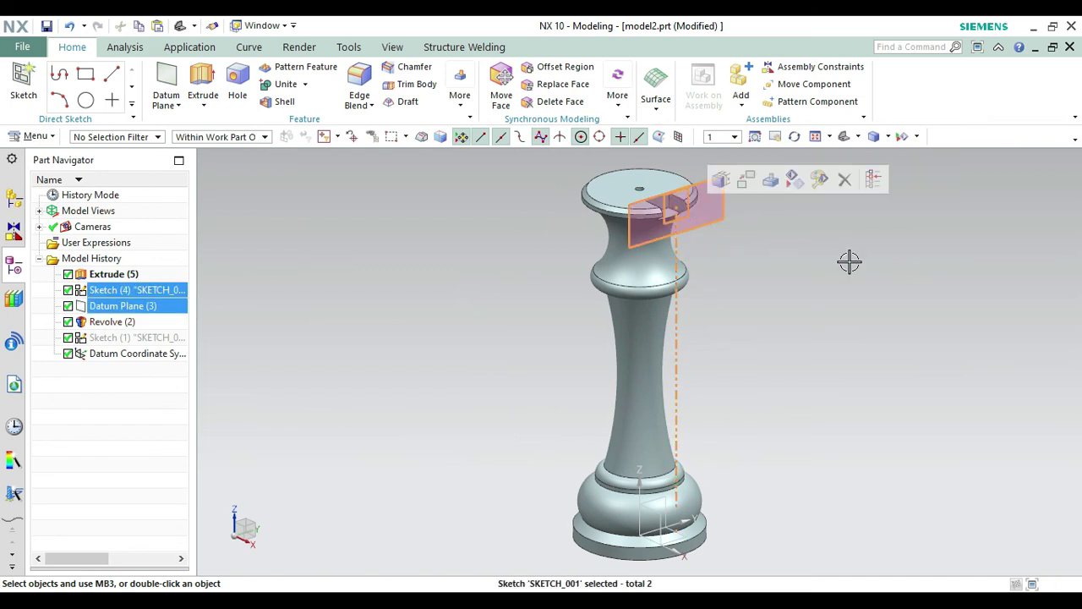
key("ctrl+b")
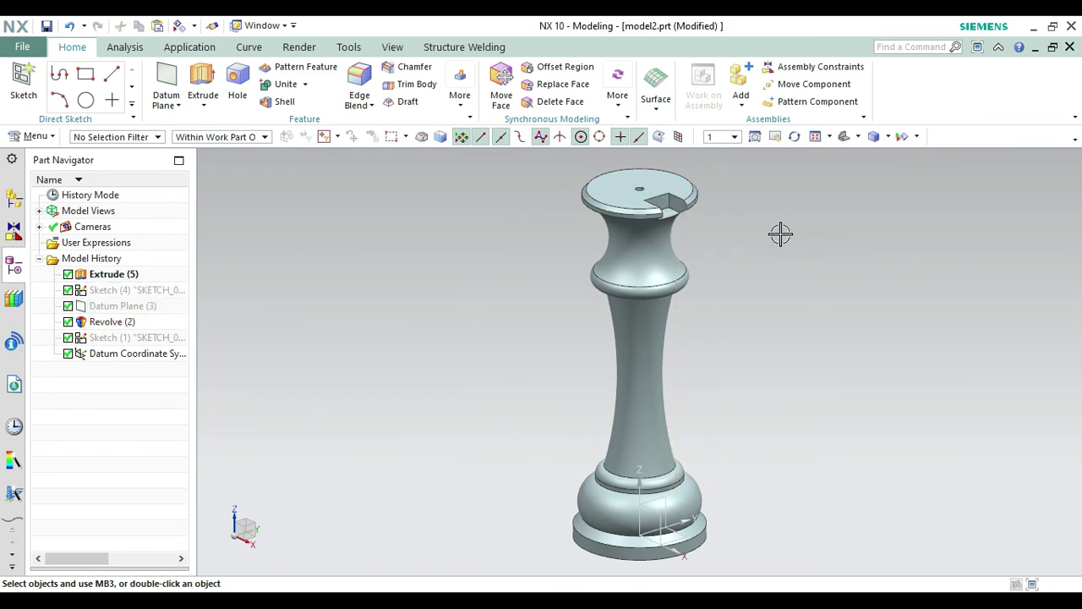
left_click(303, 67)
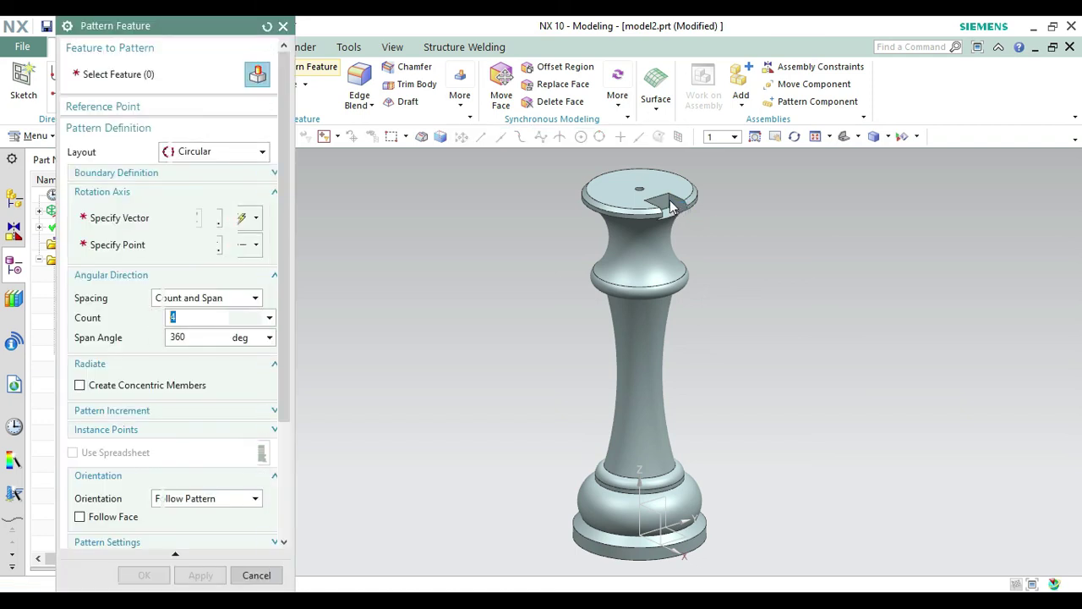
left_click(668, 203)
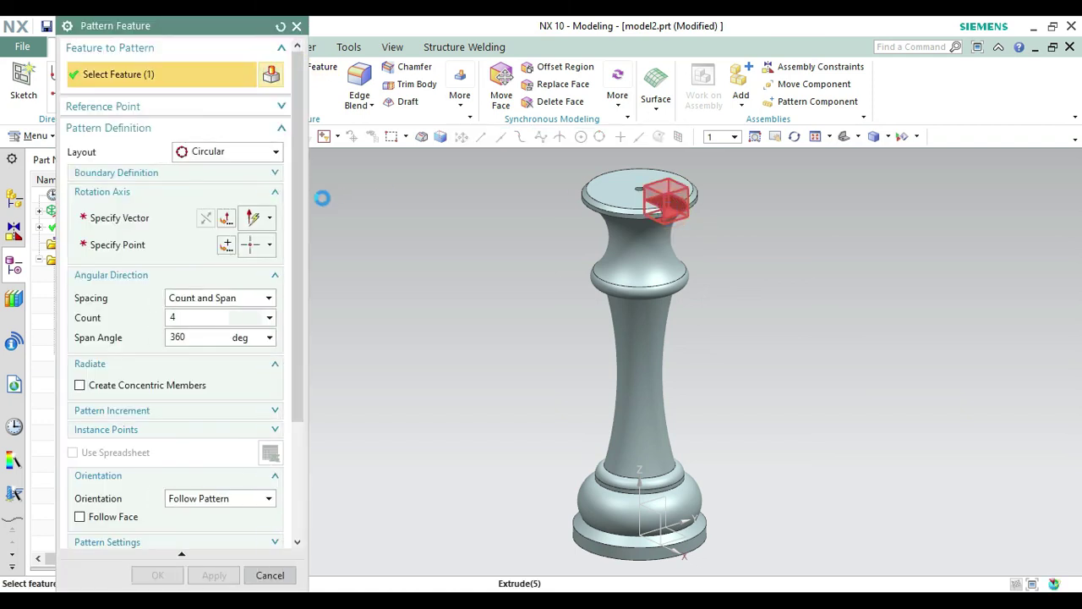
left_click(127, 220)
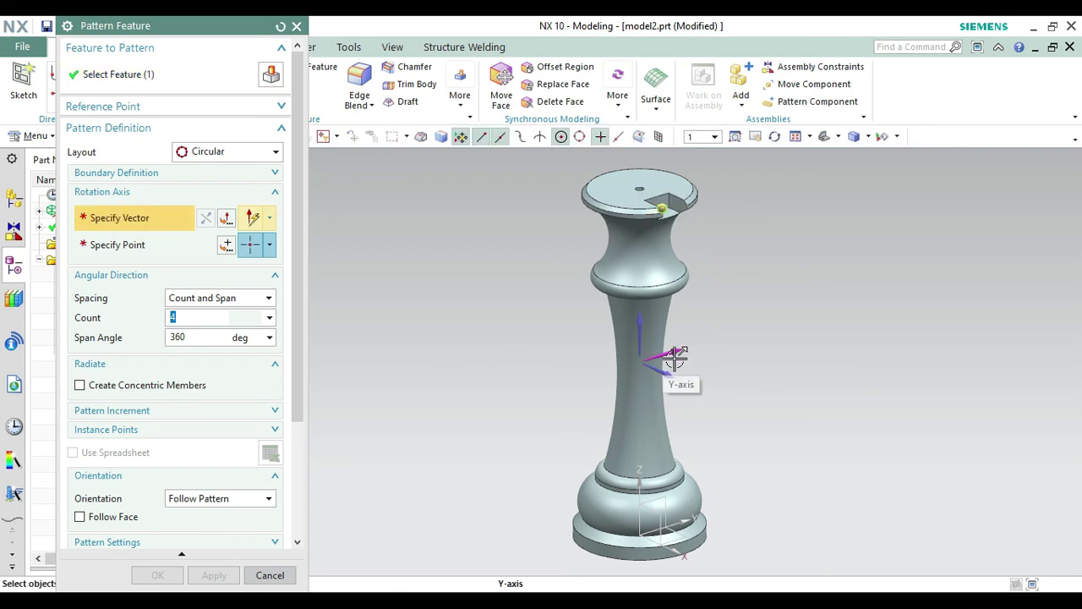
key("Escape")
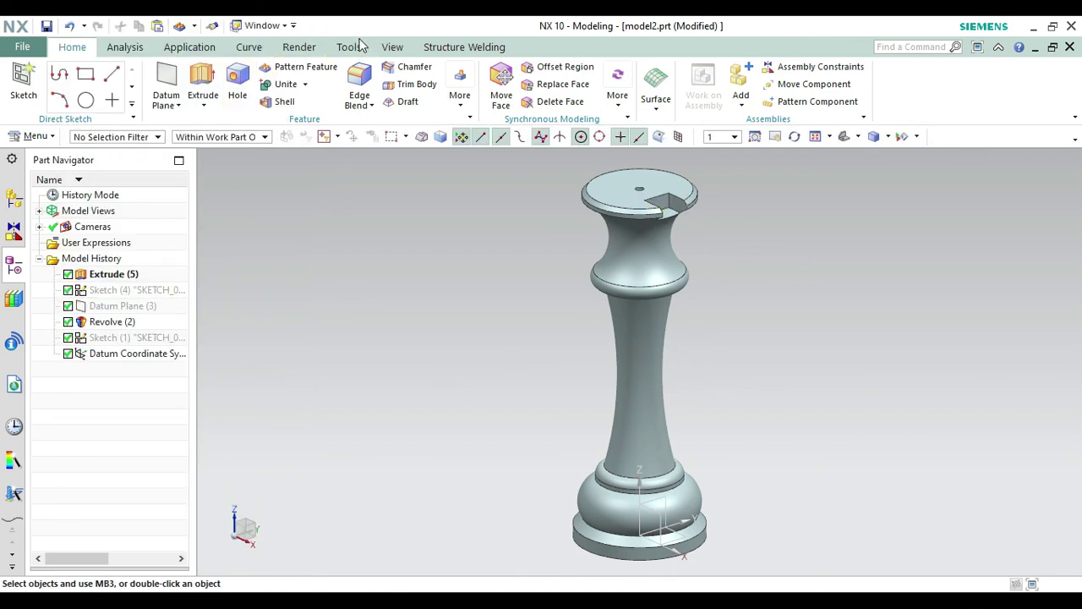
Pattern the square notch circularly about the Z-axis through the absolute origin, with a count of 4 over a 360° span.
left_click(315, 69)
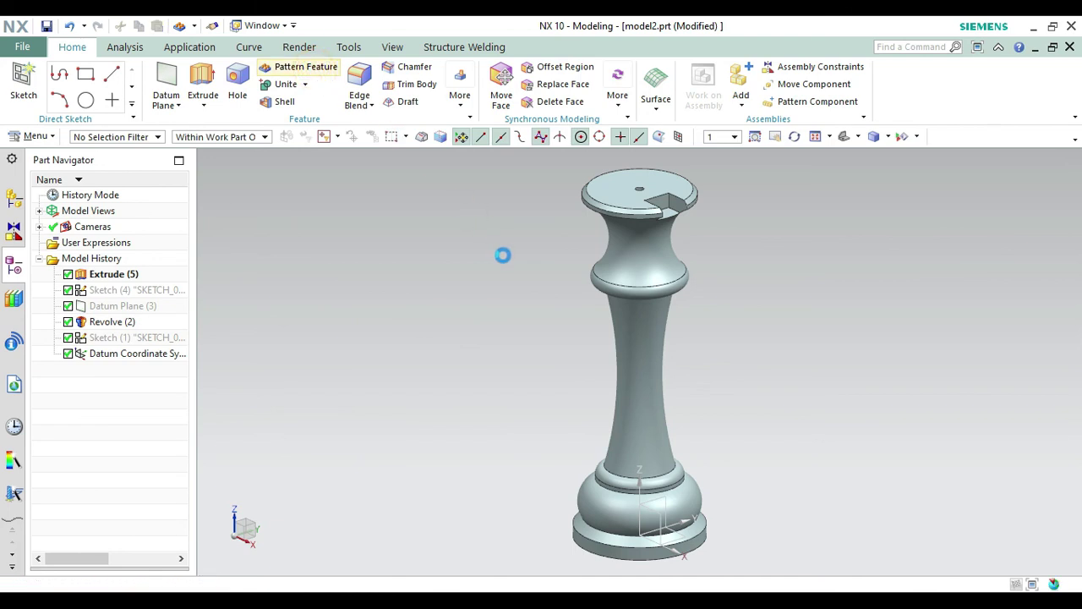
left_click(666, 204)
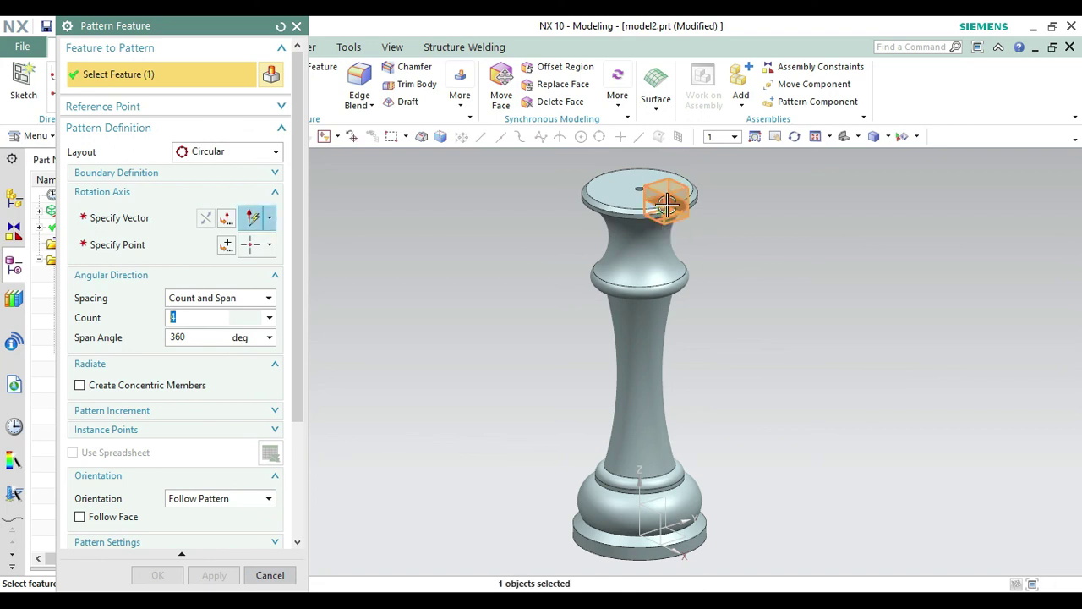
left_click(98, 221)
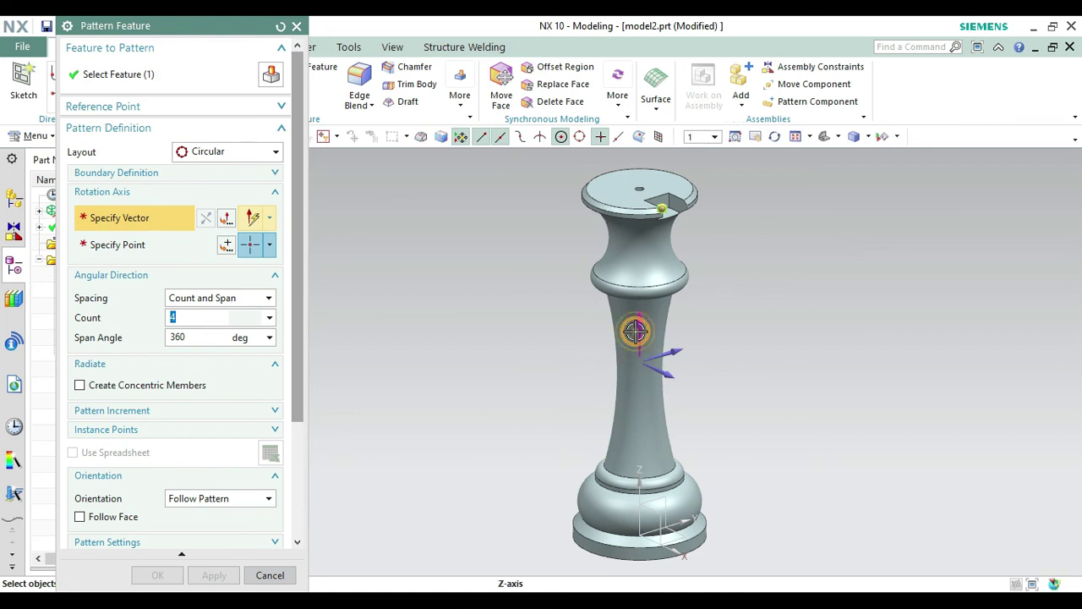
left_click(633, 329)
left_click(224, 246)
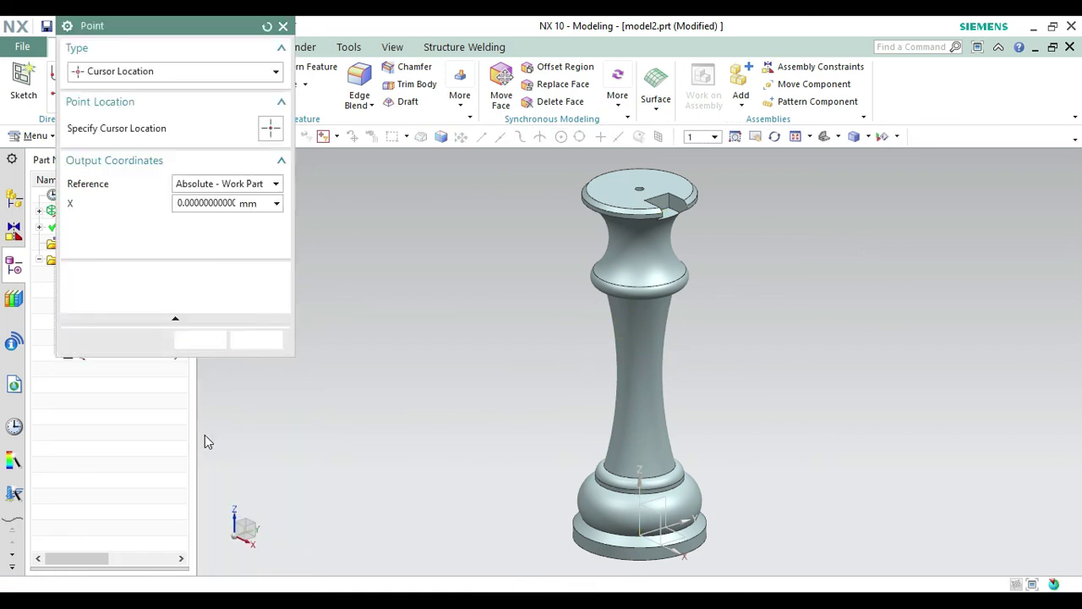
left_click(198, 341)
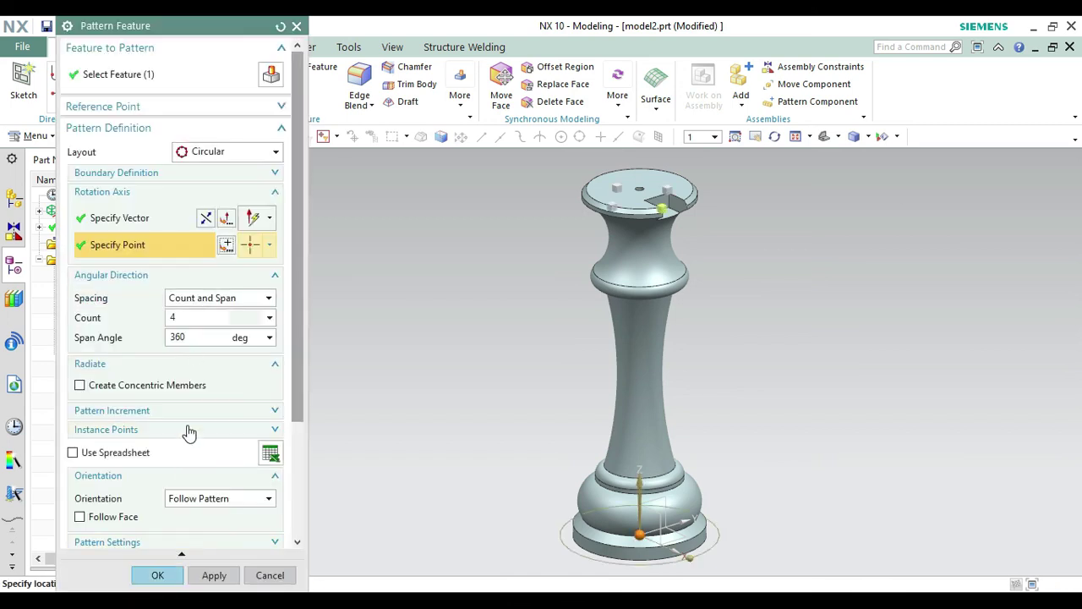
left_click(157, 573)
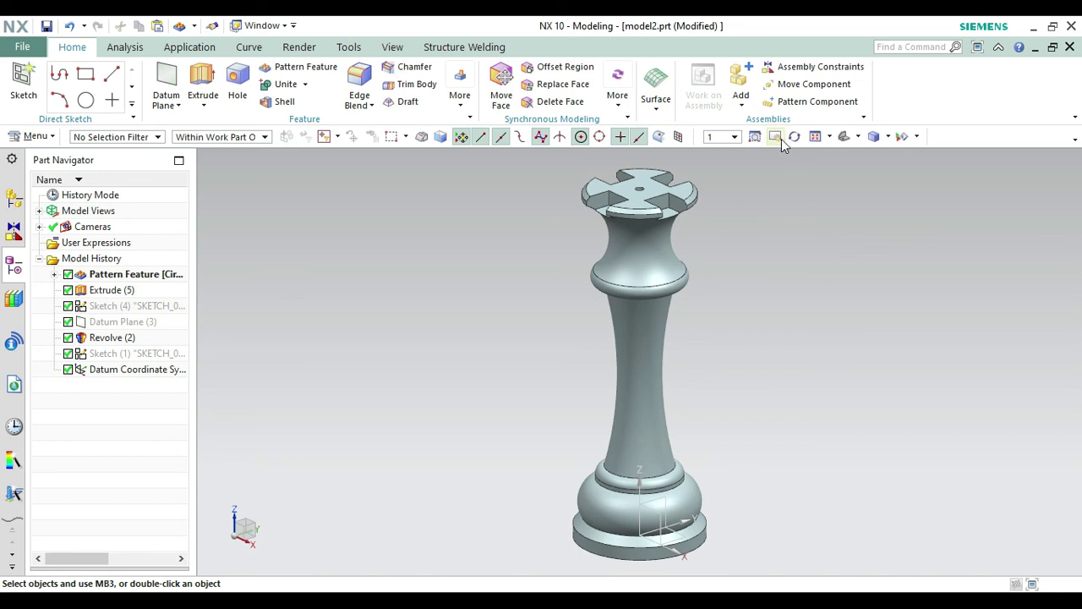
Switch the display of the notched chess piece to True Shading render mode.
left_click(795, 136)
left_click_drag(756, 212, 610, 382)
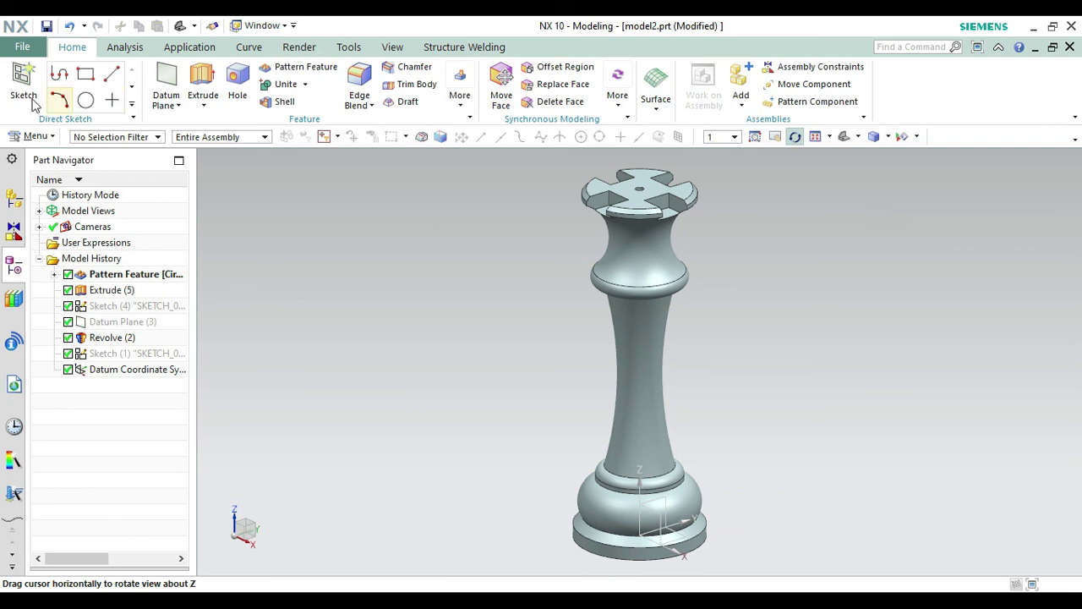
left_click(292, 51)
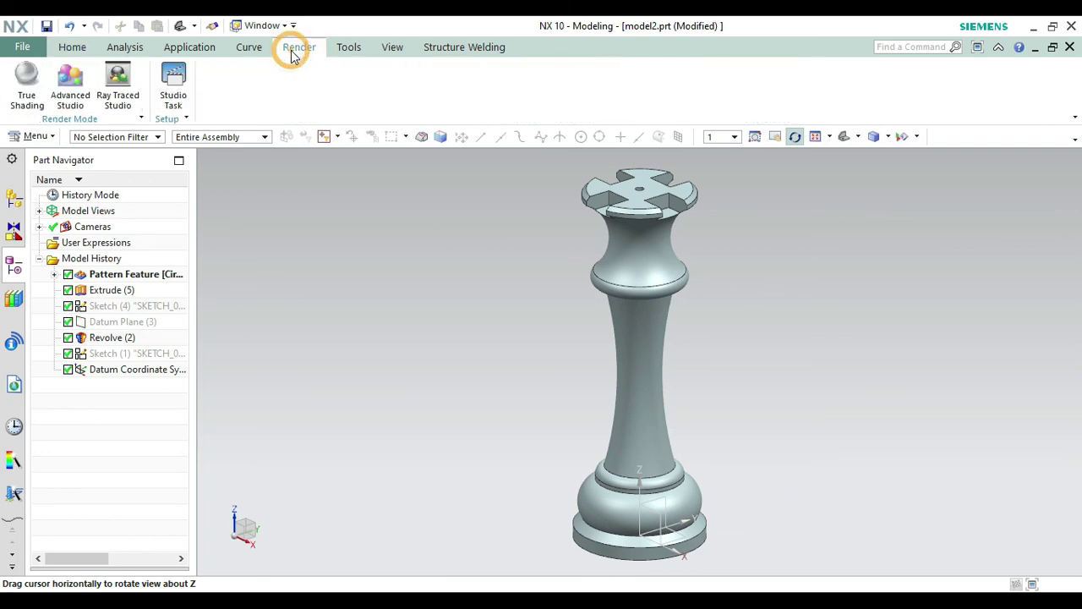
left_click(24, 86)
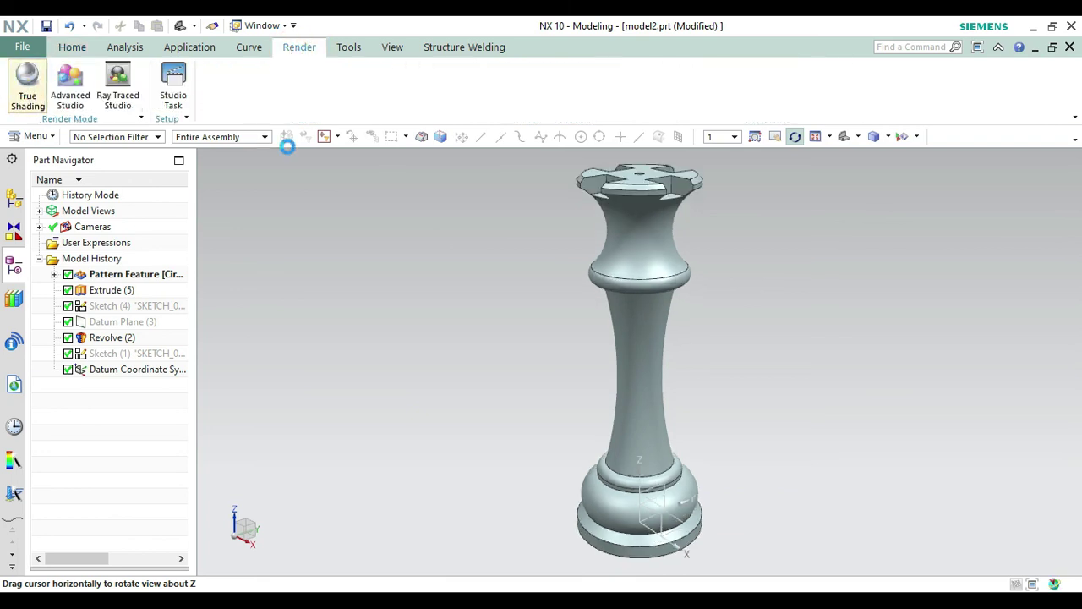